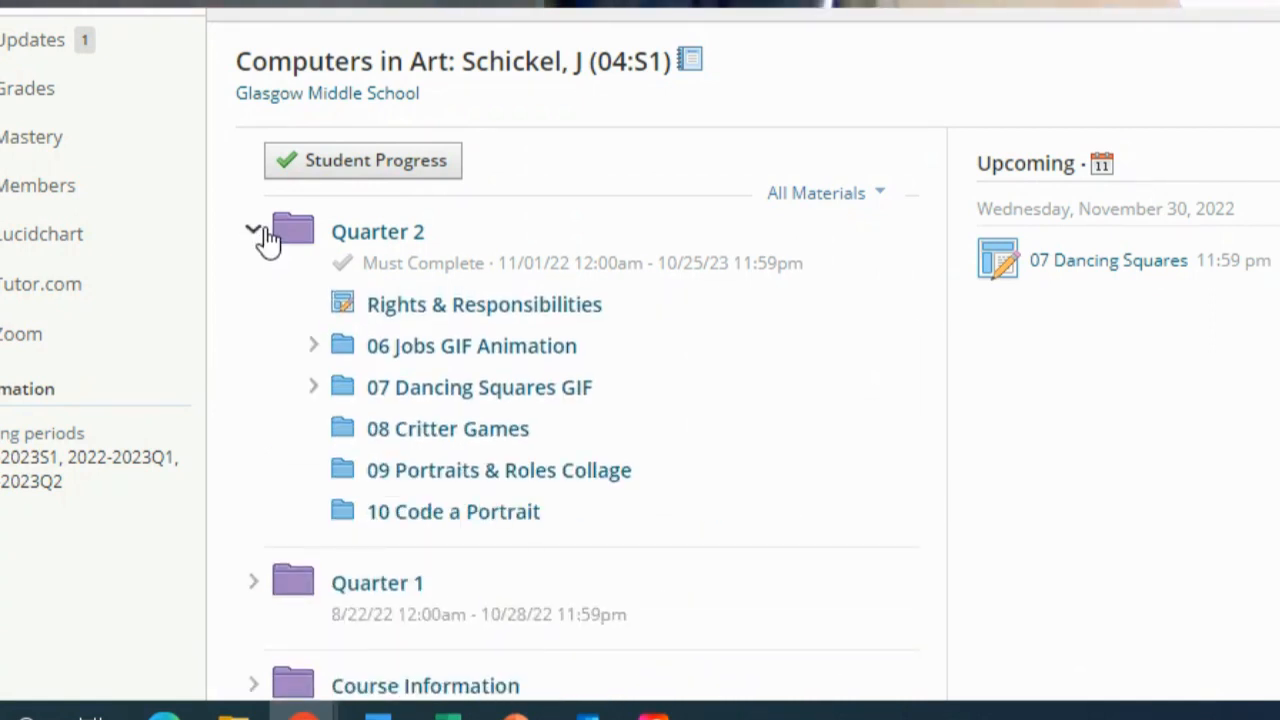
# Step: Open the WickEditor link from the 07 Dancing Squares GIF folder and launch the editor outside the course page
pyautogui.click(381, 392)
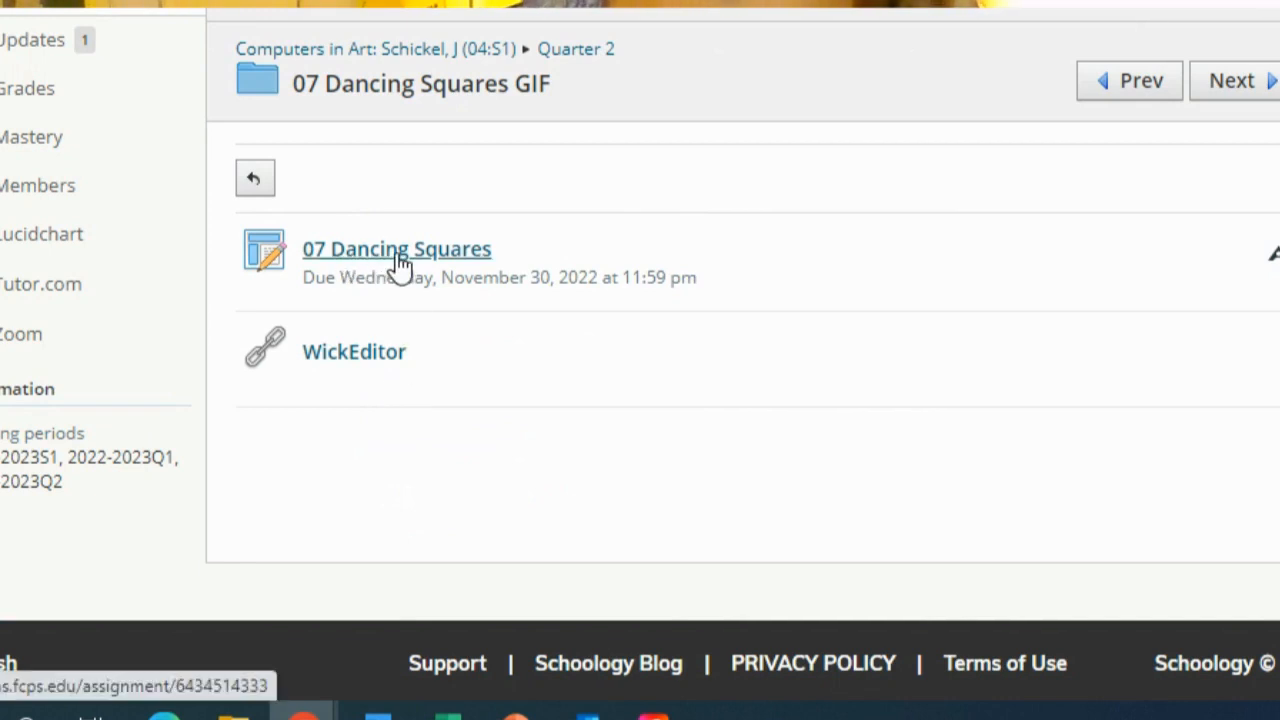
pyautogui.click(340, 370)
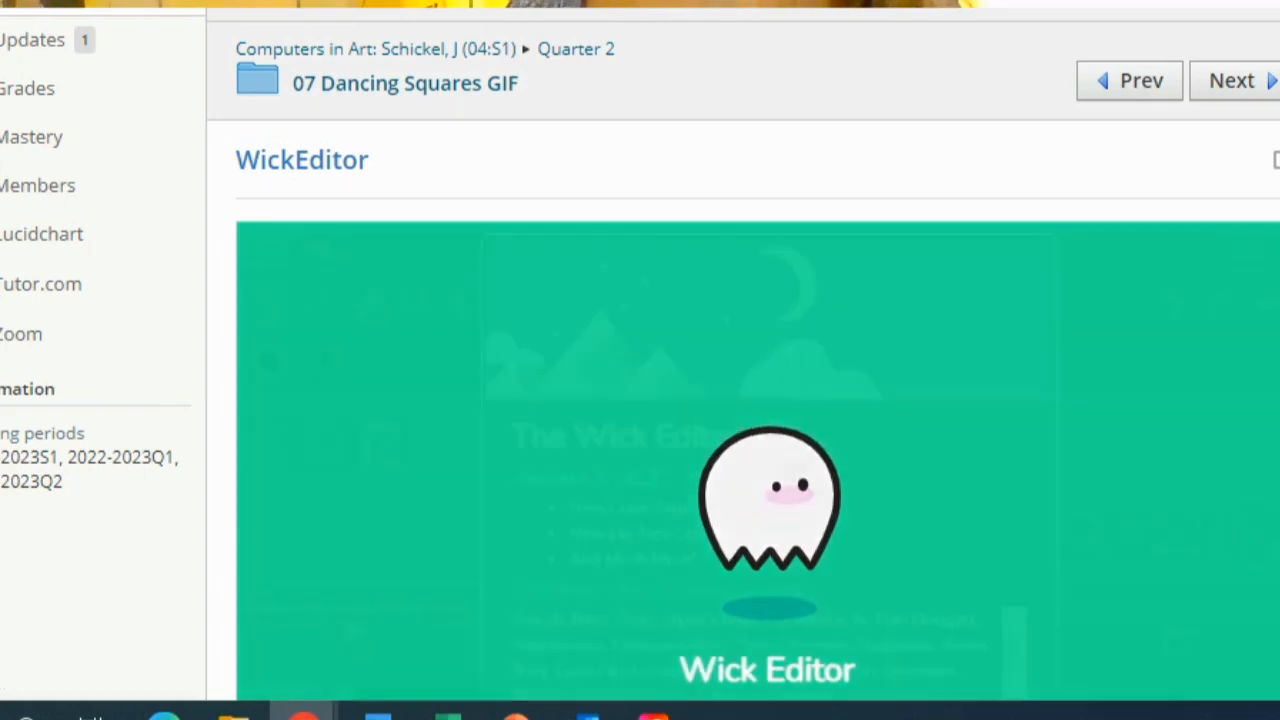
pyautogui.hotkey('ctrl', 't')
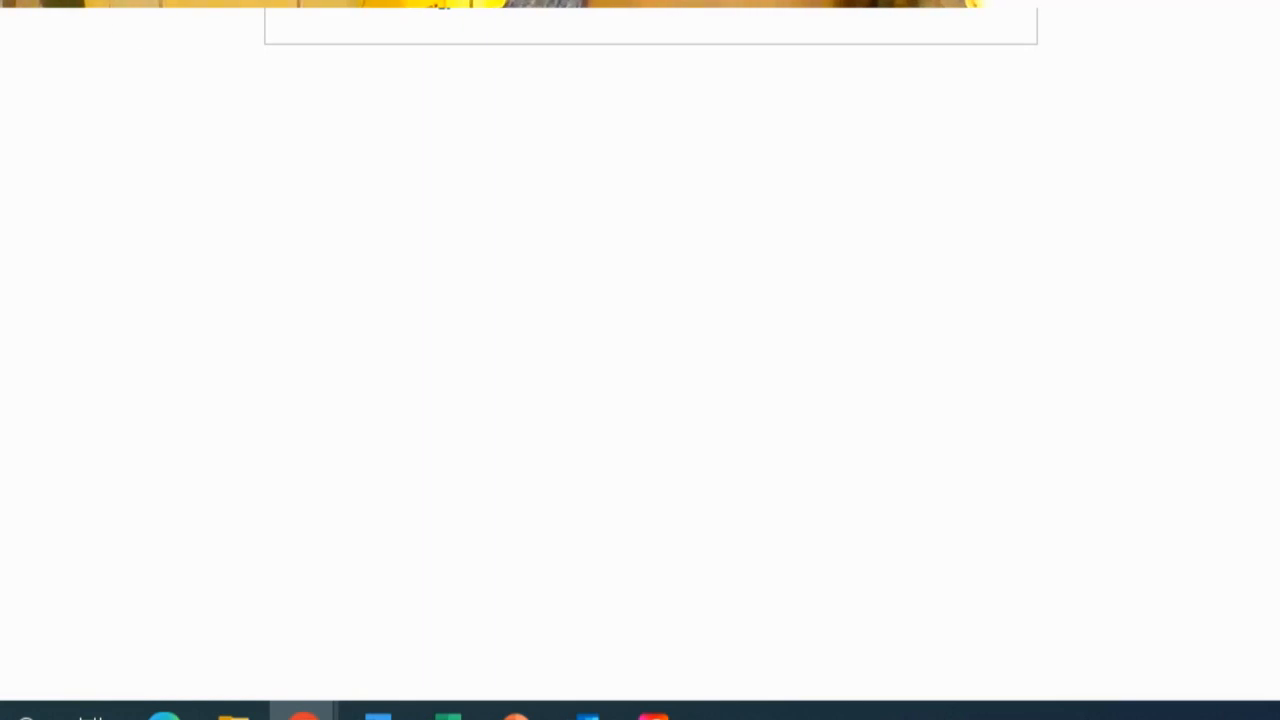
pyautogui.hotkey('ctrl', 'w')
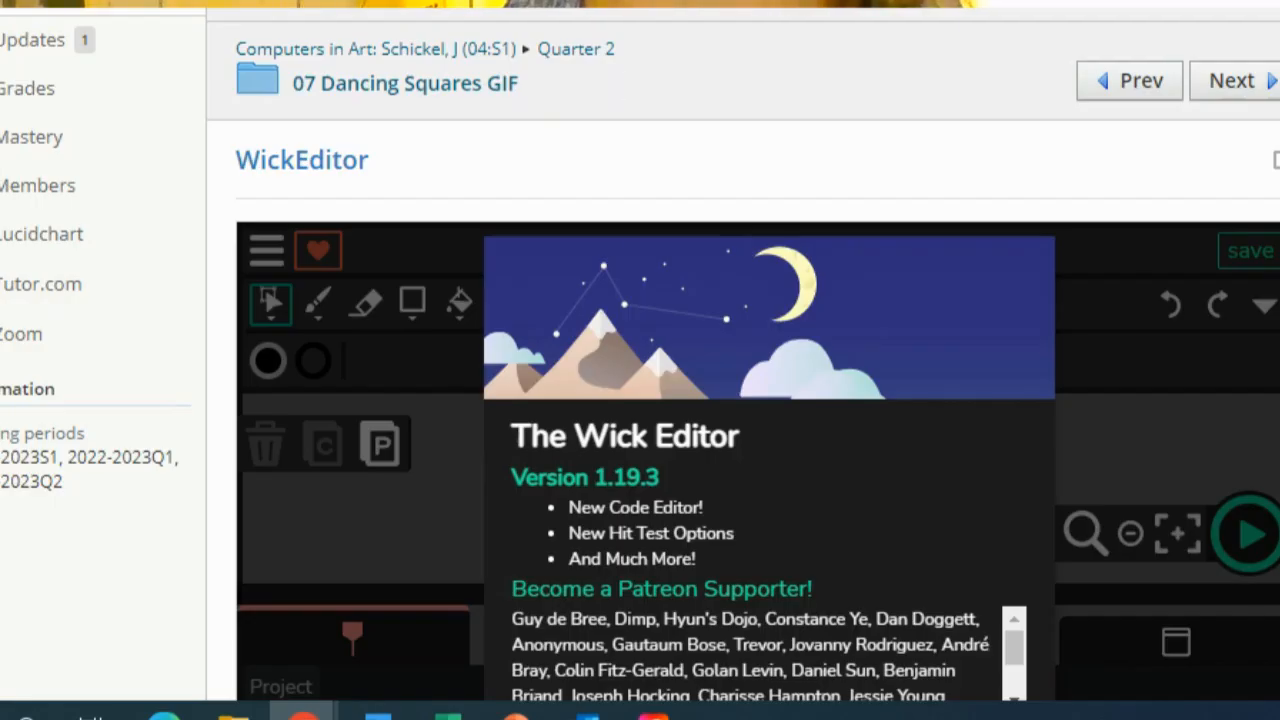
pyautogui.click(1276, 162)
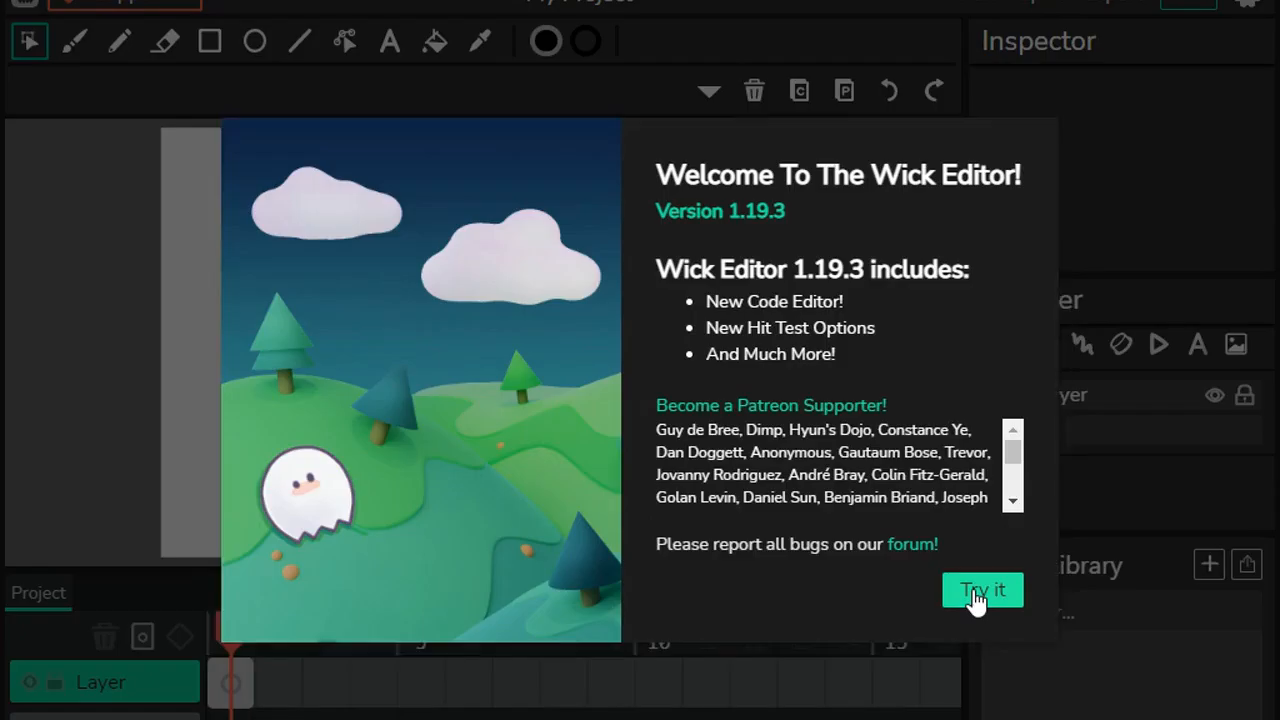
# Step: Dismiss the welcome and Load Autosave dialogs and bookmark the page as Wick Editor 1.19.3 in the Art Resources folder
pyautogui.click(976, 594)
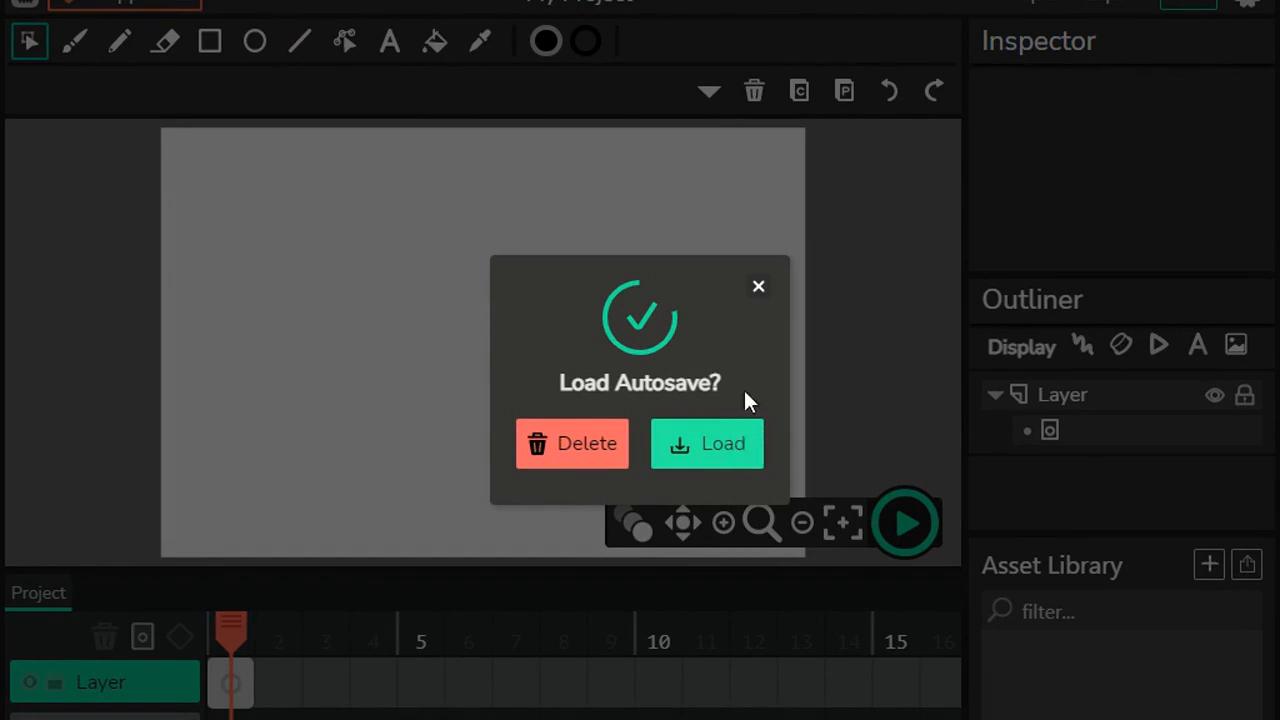
pyautogui.click(760, 289)
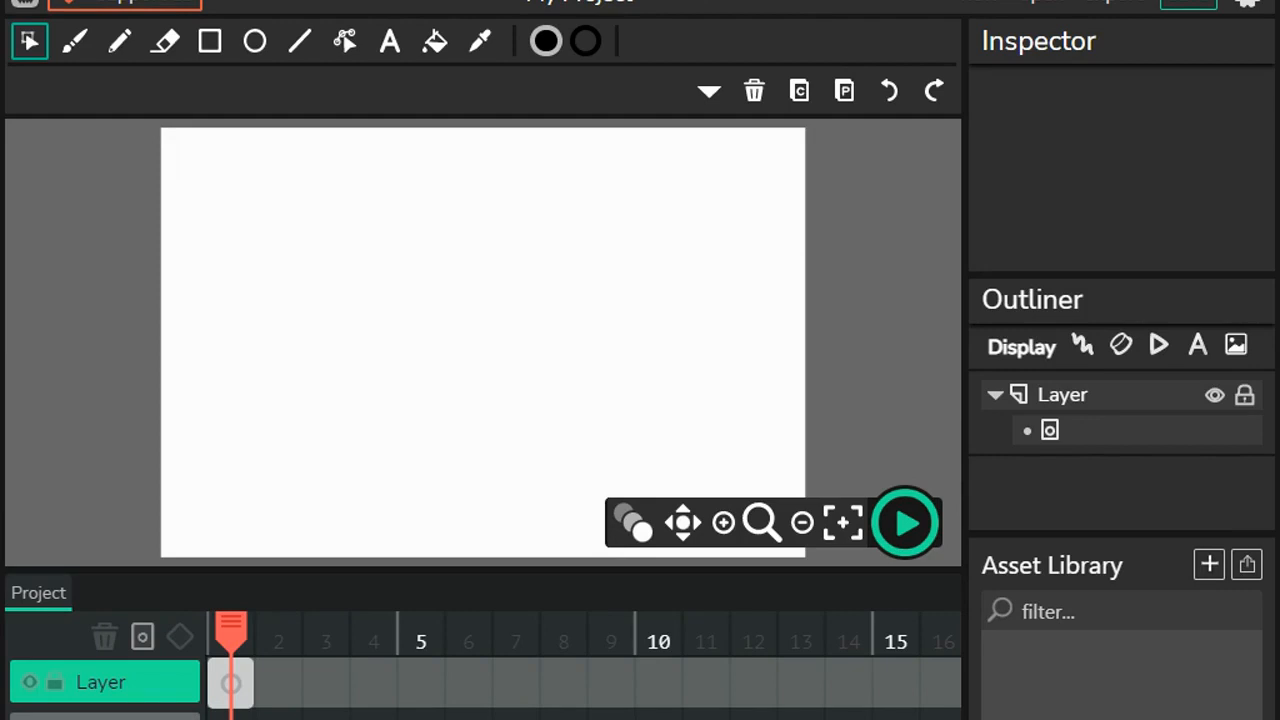
pyautogui.hotkey('ctrl', 'd')
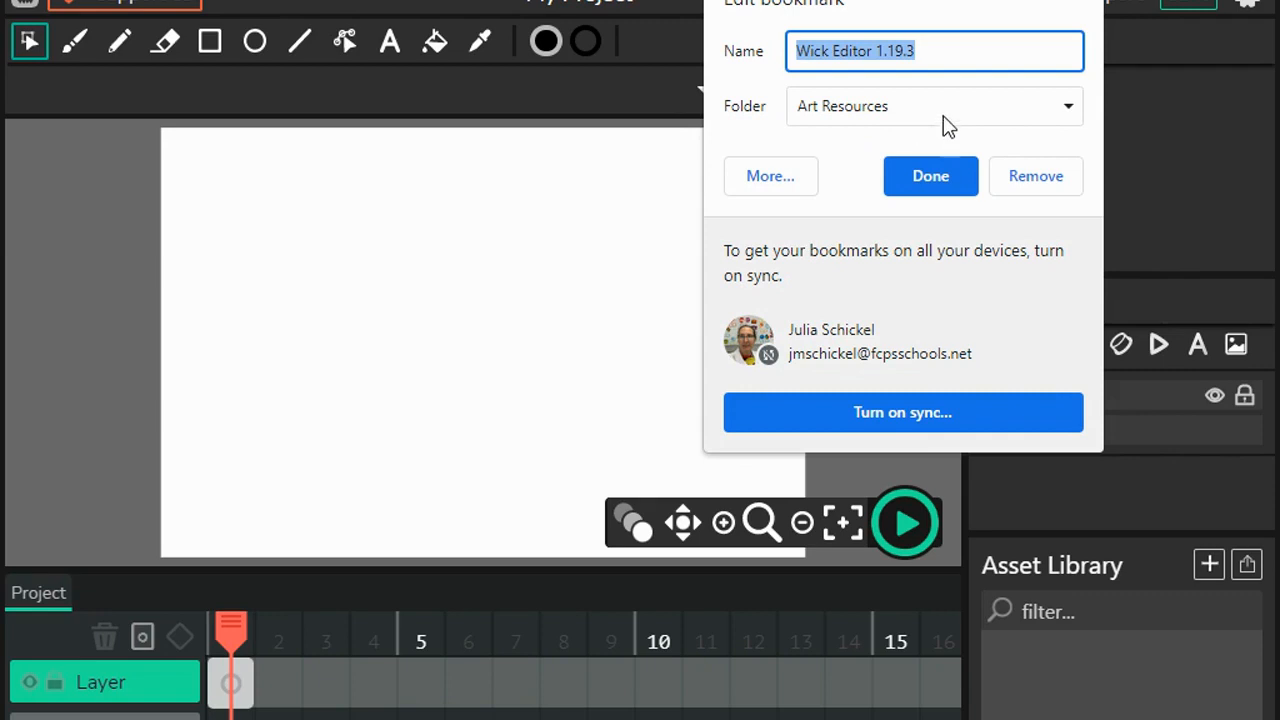
pyautogui.click(915, 182)
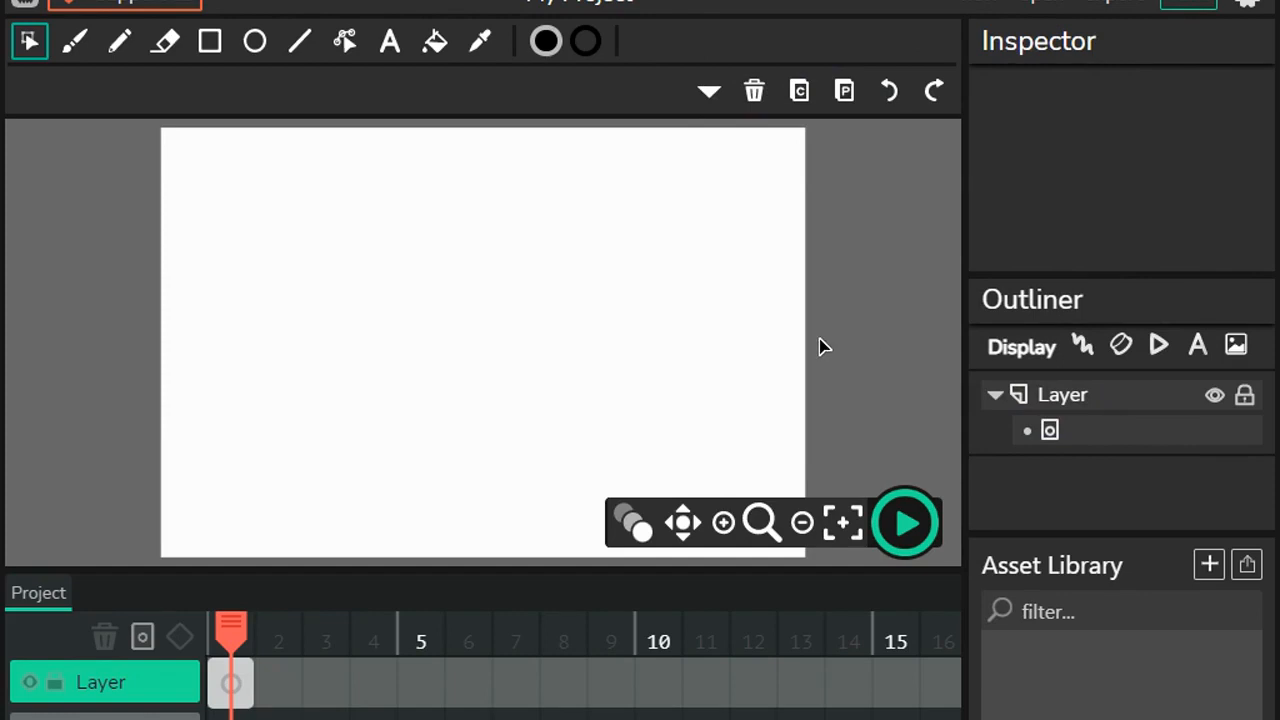
# Step: Rename the project in its settings to the author's surname followed by "Dancing Squares"
pyautogui.click(610, 5)
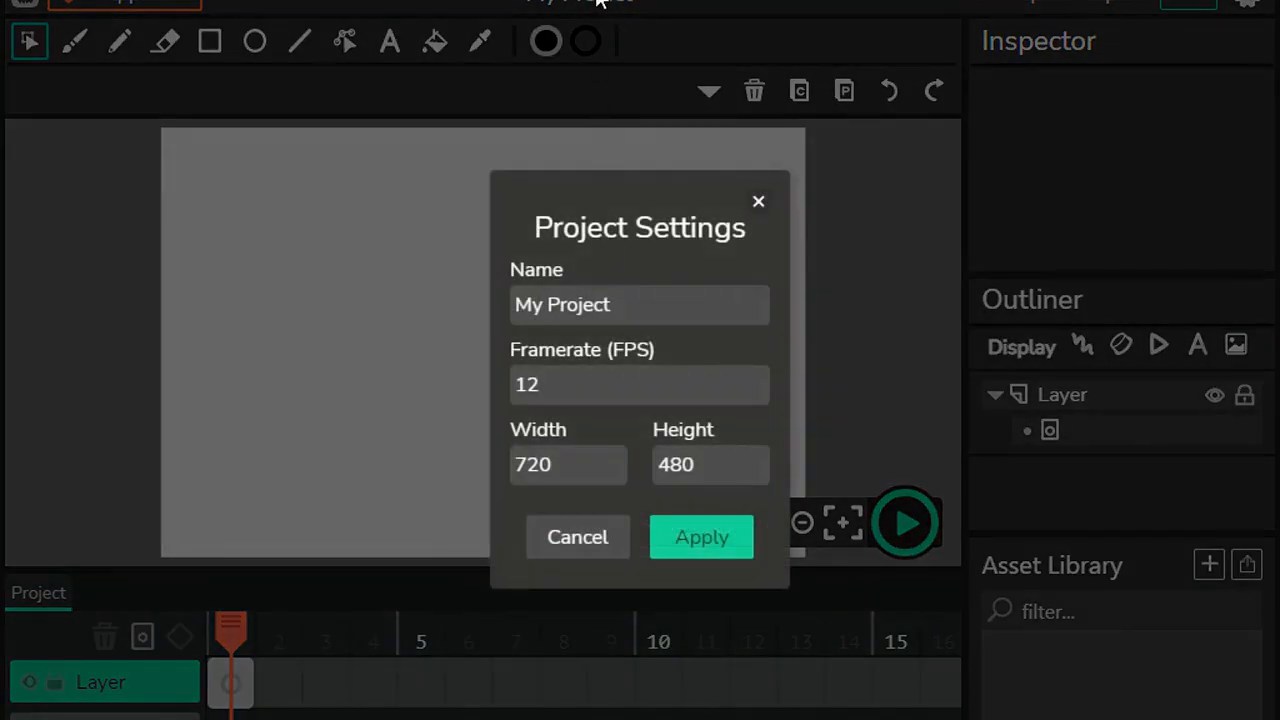
pyautogui.moveTo(624, 310); pyautogui.dragTo(480, 309)
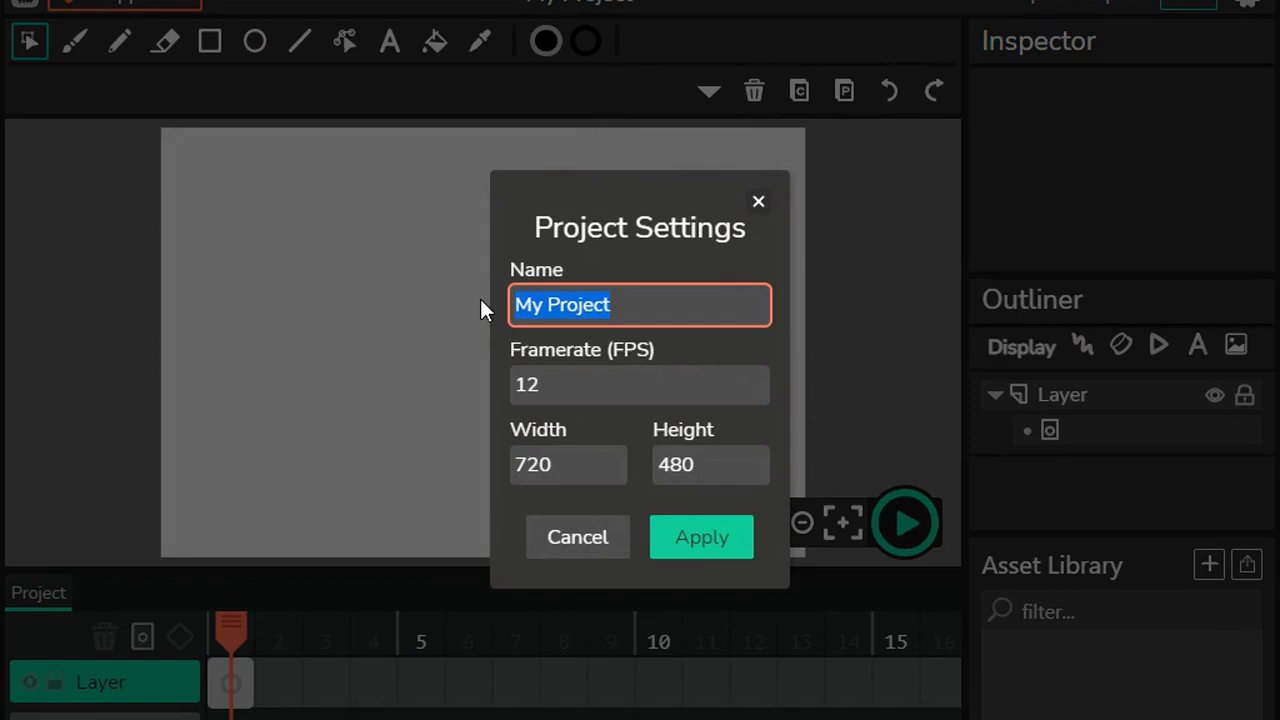
pyautogui.write('Schickel')
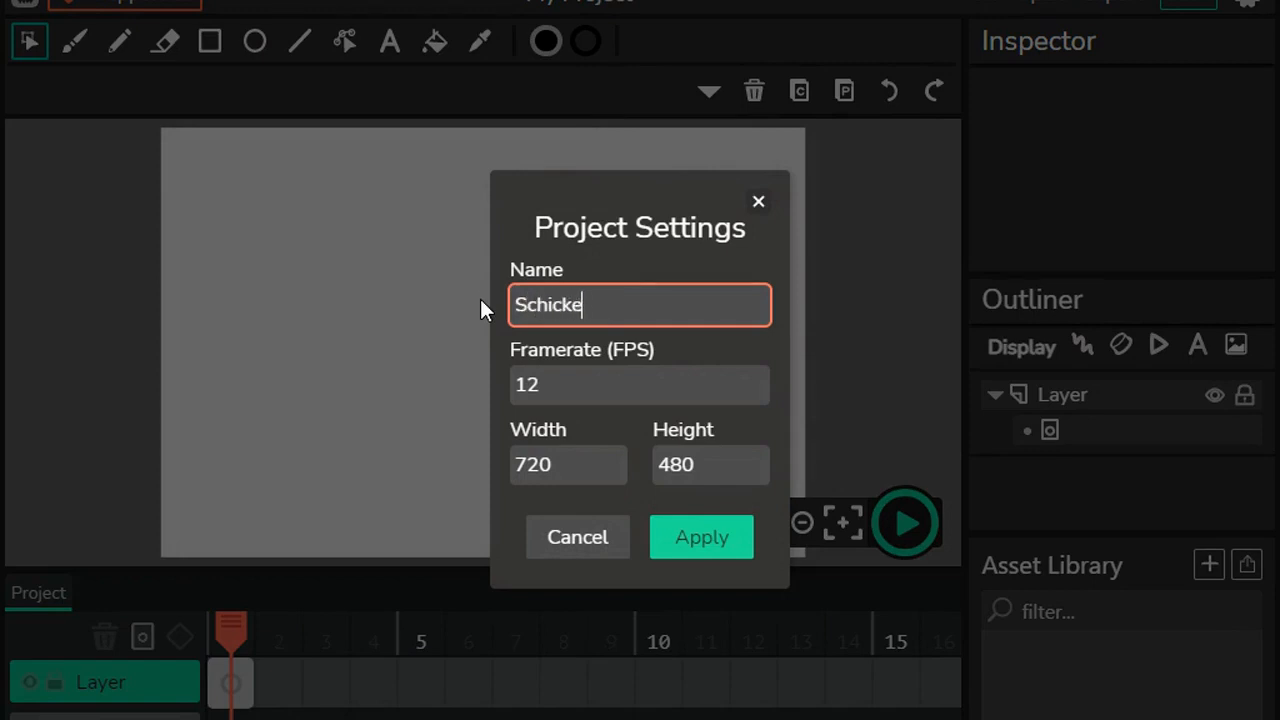
pyautogui.write(' Dancing ')
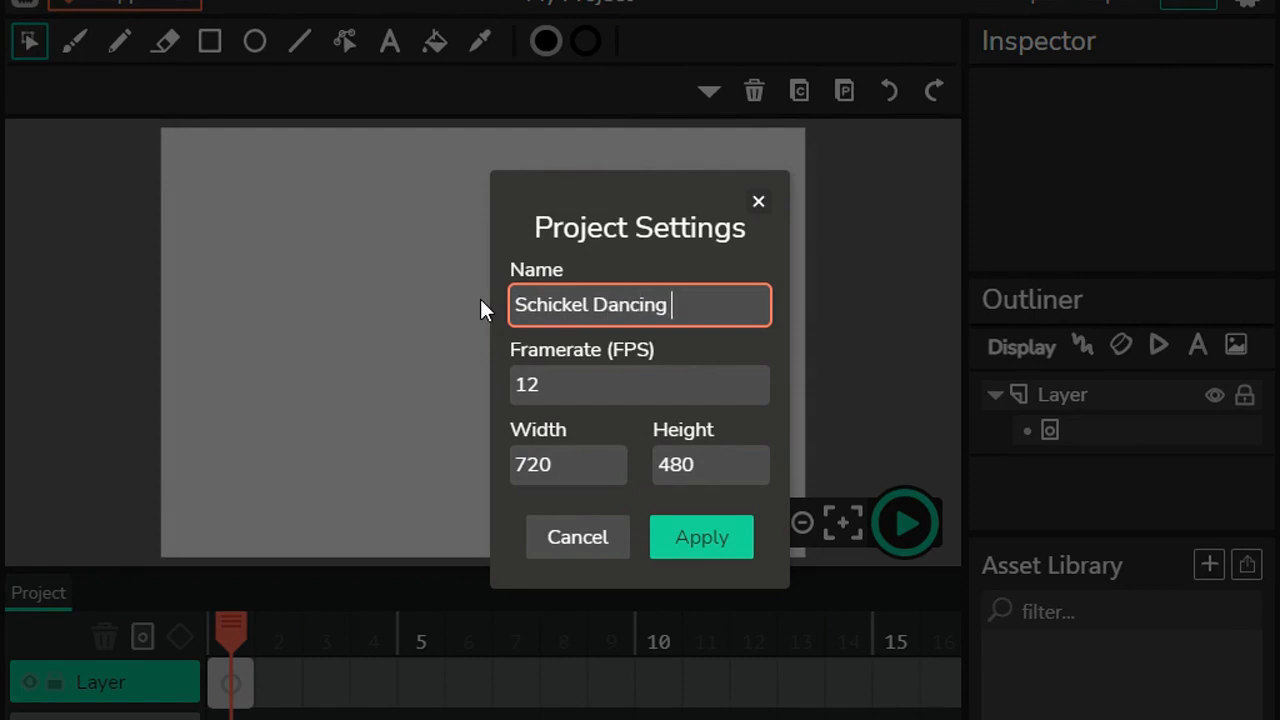
pyautogui.write('Squares')
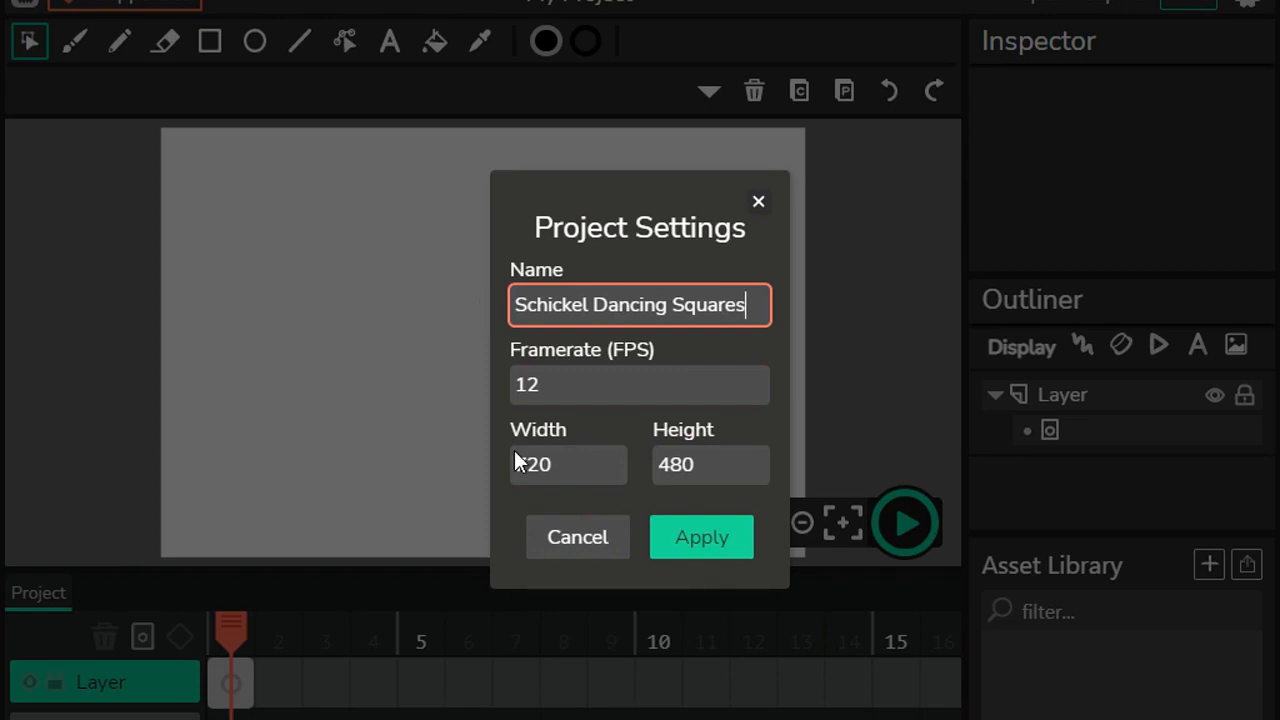
pyautogui.click(720, 543)
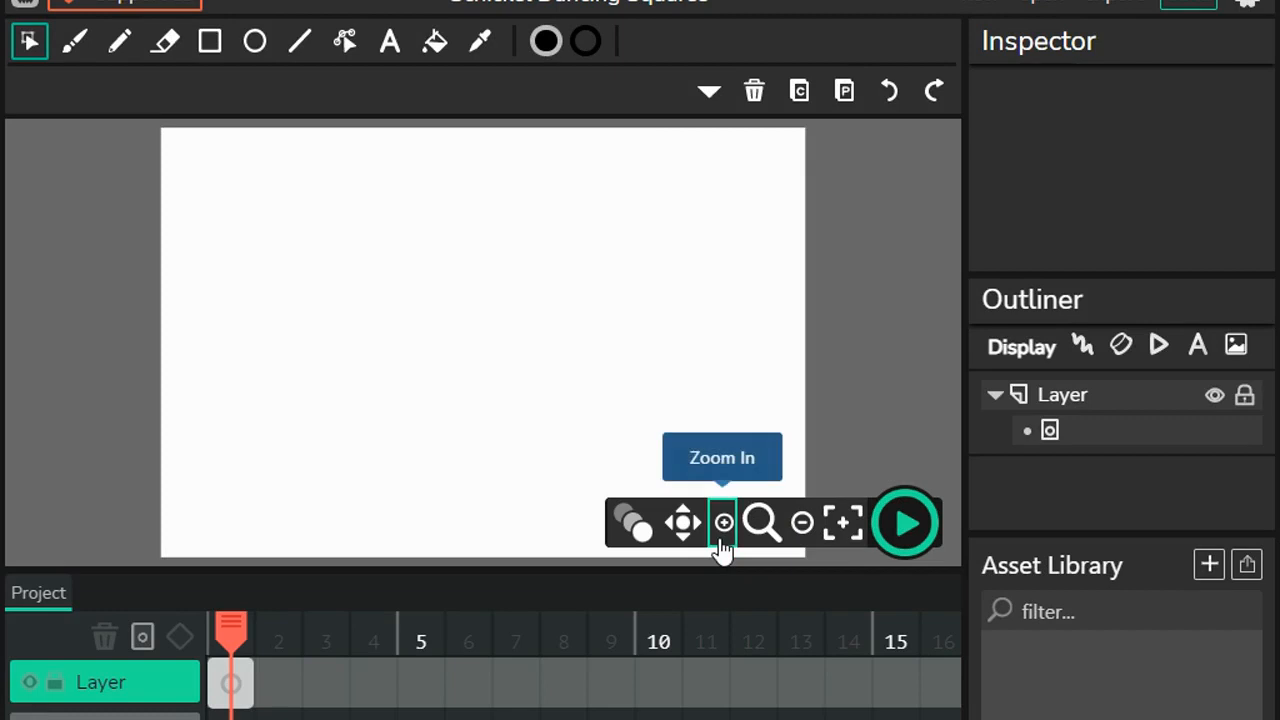
# Step: Turn on onion skinning and add a second frame at position 2 on the layer's timeline
pyautogui.click(634, 524)
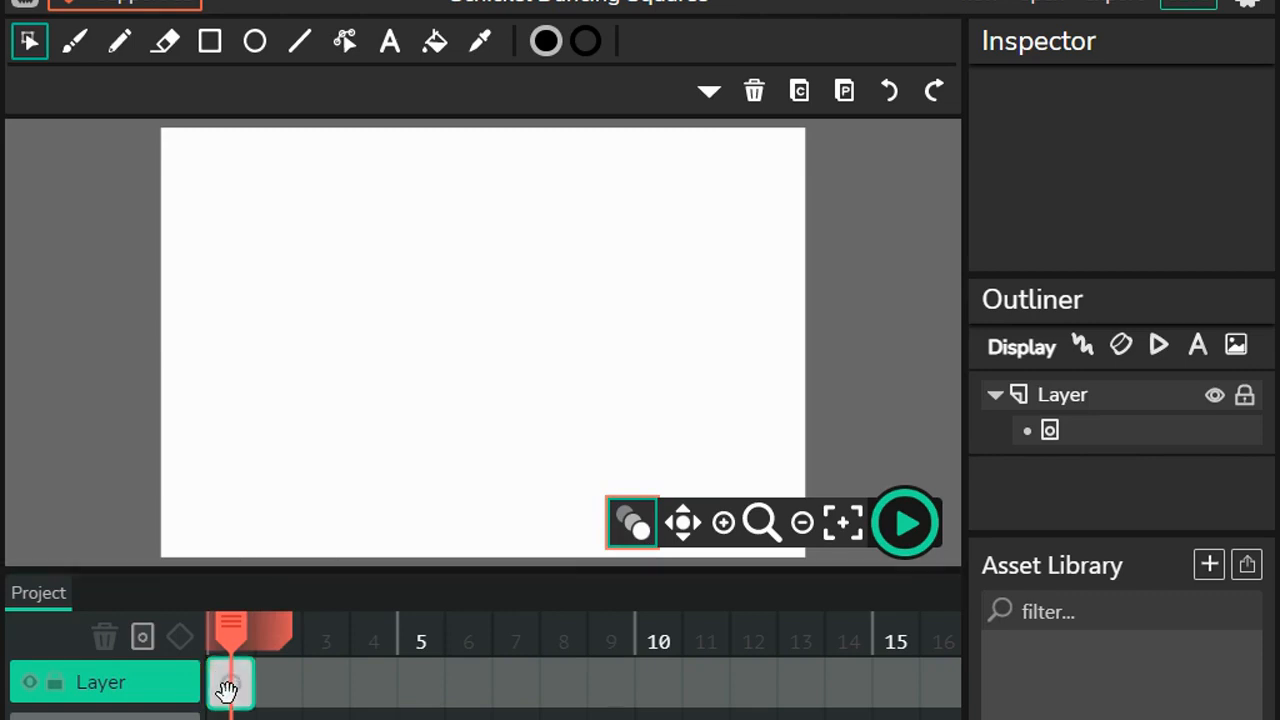
pyautogui.moveTo(228, 690); pyautogui.dragTo(277, 688)
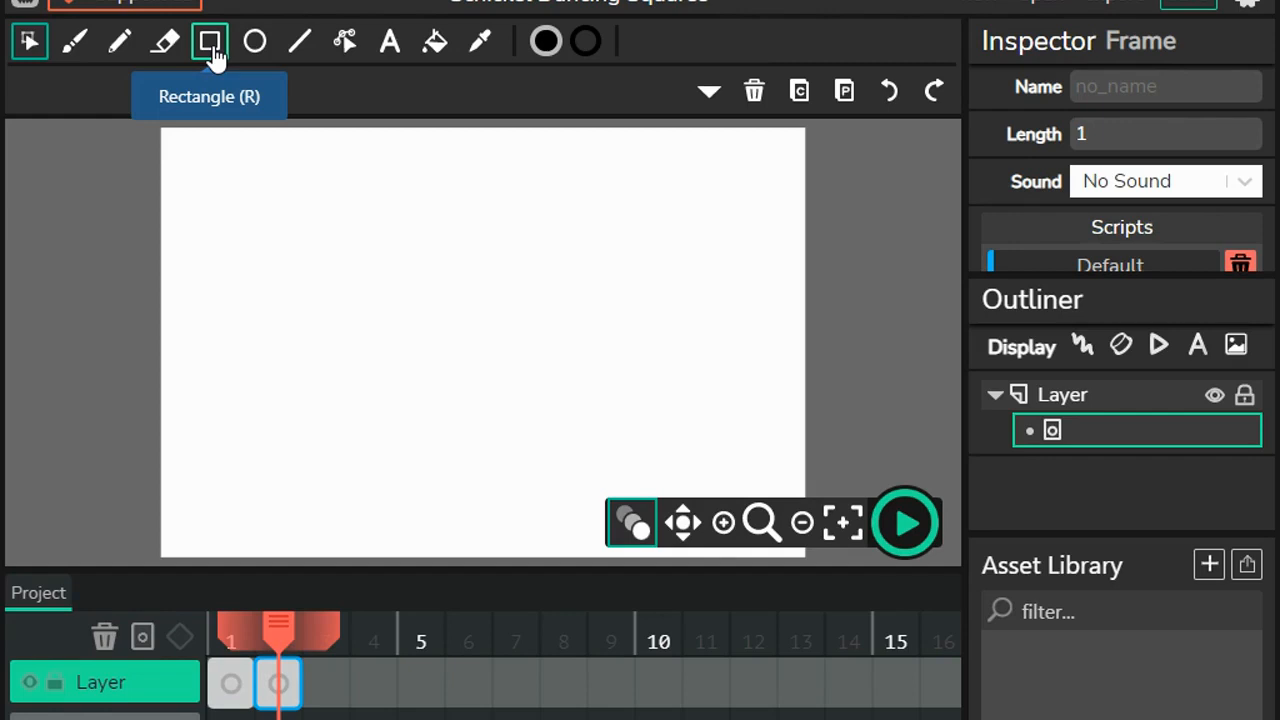
# Step: Set the fill color to magenta EF2FEF and draw a nearly square rectangle in the canvas's upper-left corner on frame 2
pyautogui.click(546, 43)
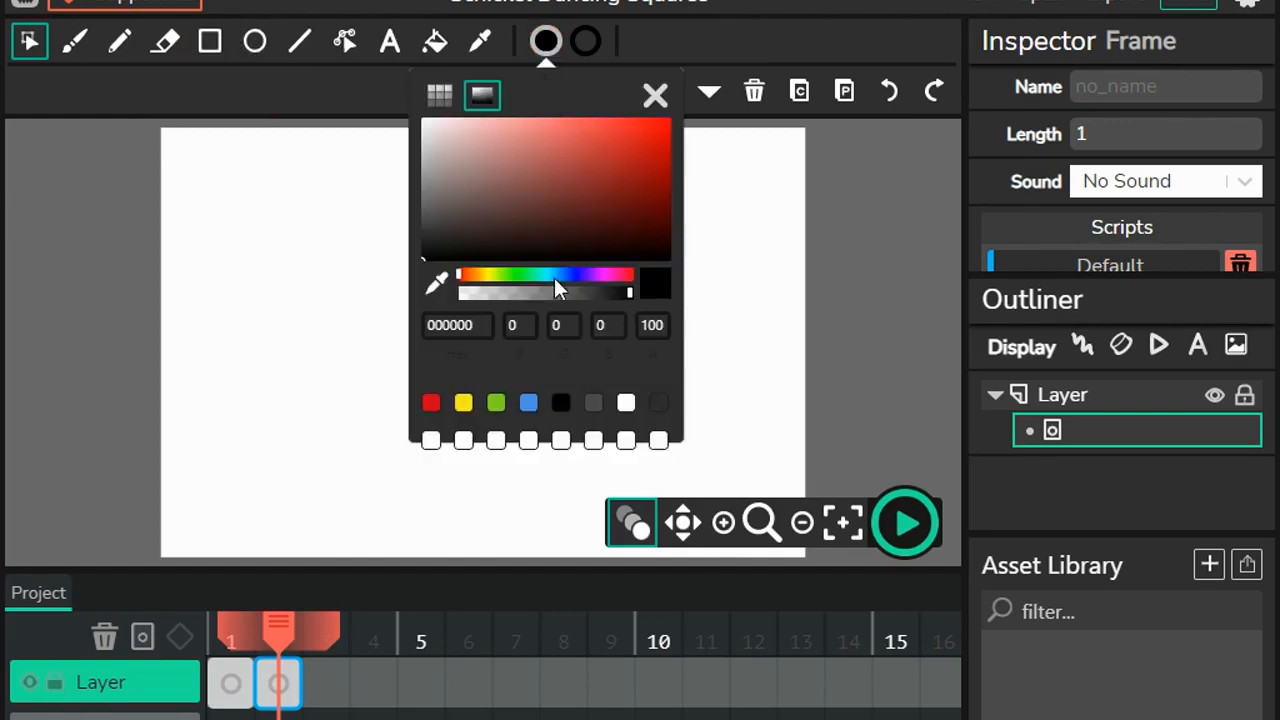
pyautogui.click(605, 275)
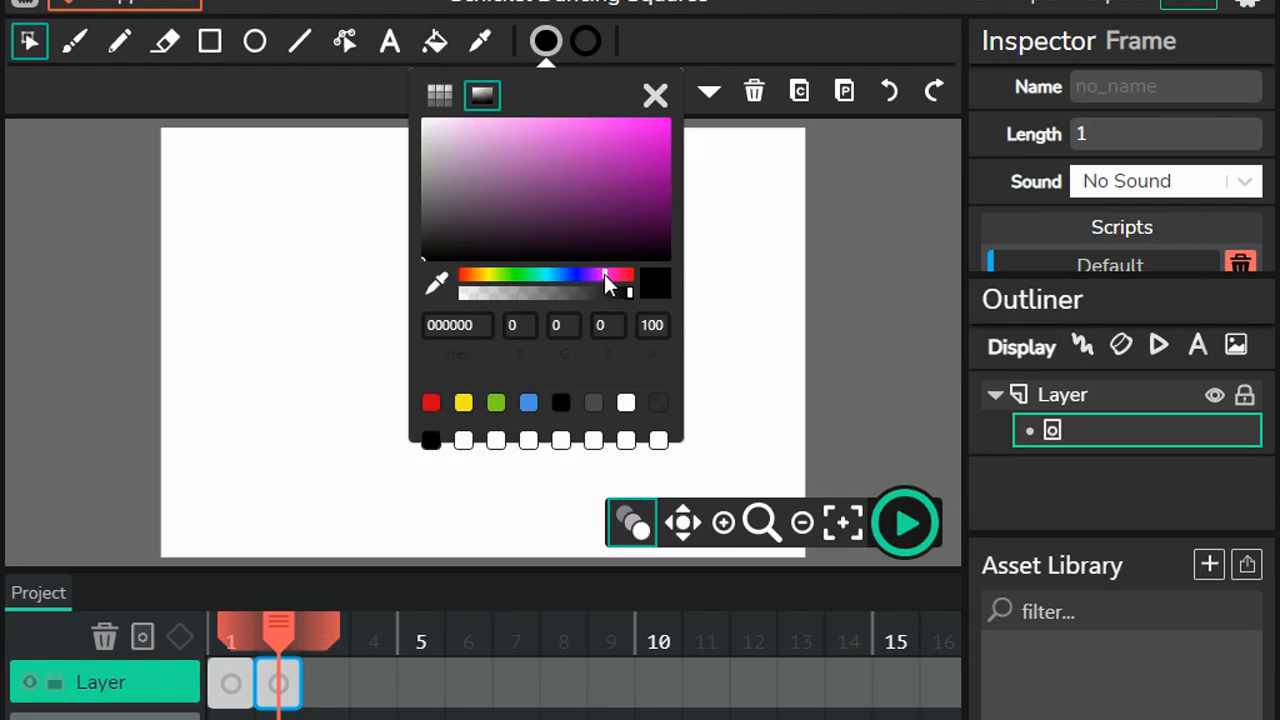
pyautogui.click(590, 127)
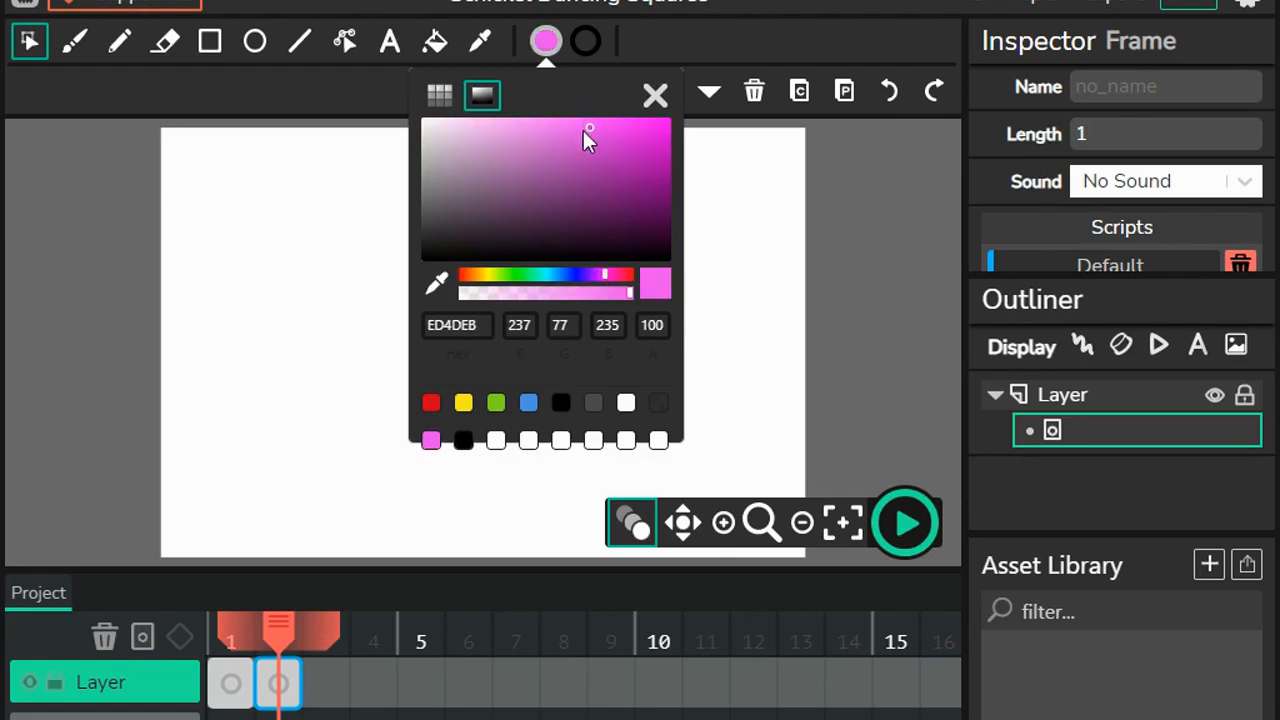
pyautogui.click(600, 185)
pyautogui.click(591, 214)
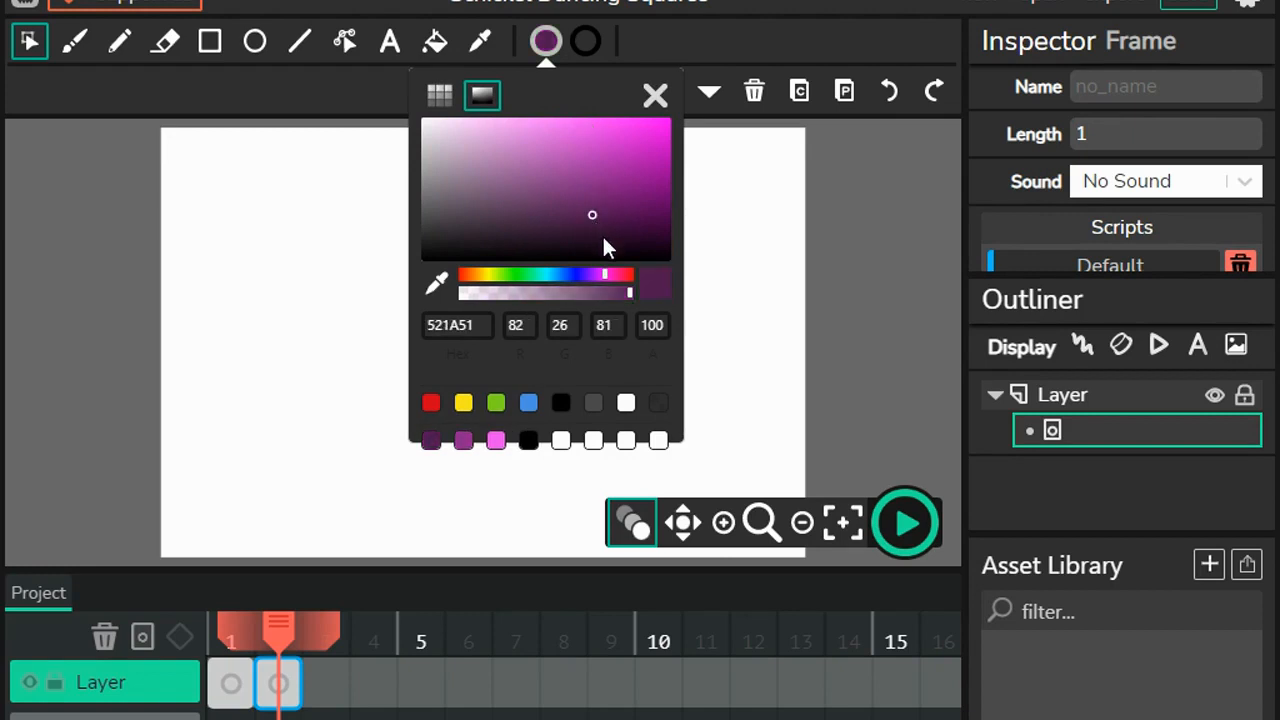
pyautogui.click(603, 236)
pyautogui.click(600, 222)
pyautogui.click(601, 193)
pyautogui.click(600, 171)
pyautogui.click(594, 136)
pyautogui.click(590, 121)
pyautogui.click(589, 120)
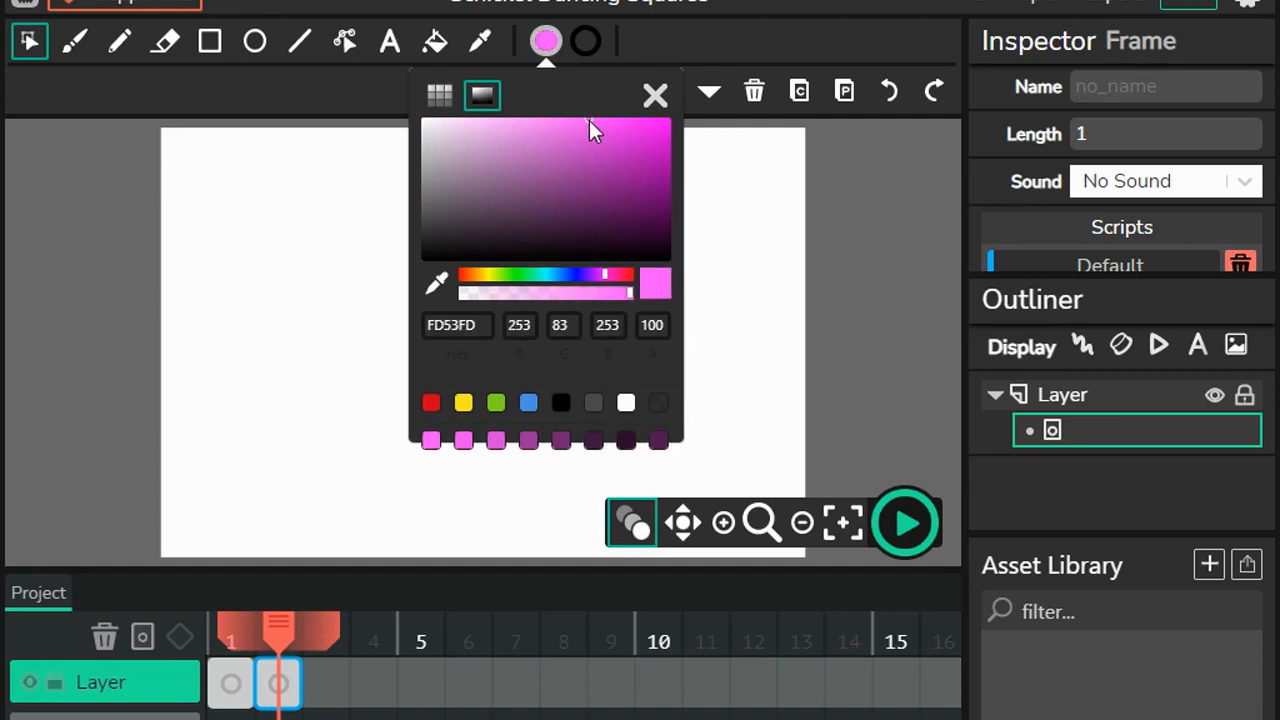
pyautogui.click(489, 123)
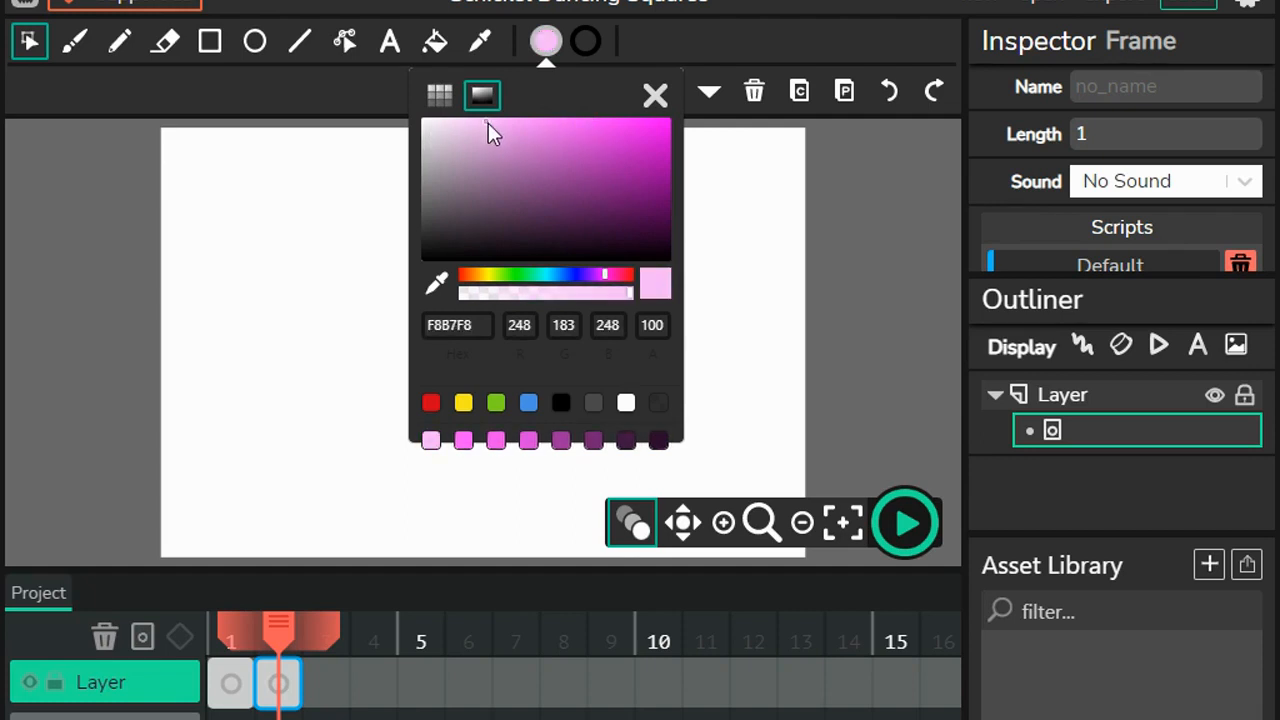
pyautogui.click(584, 126)
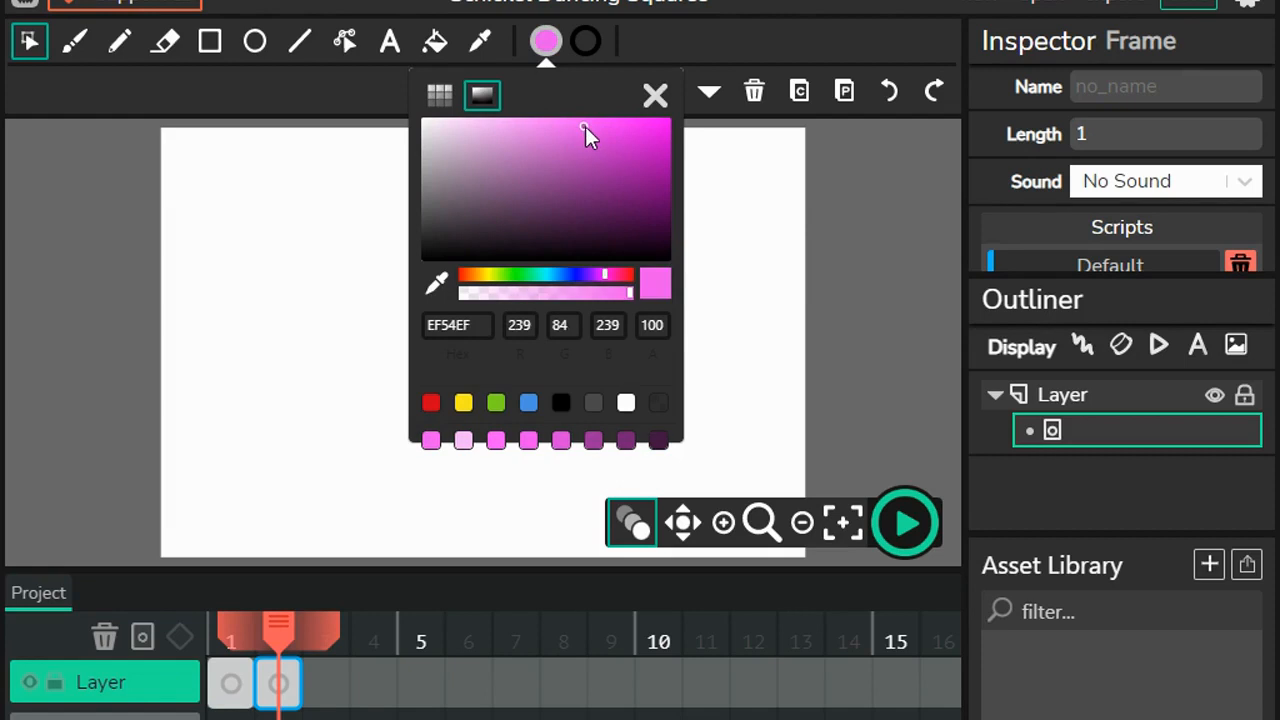
pyautogui.click(590, 124)
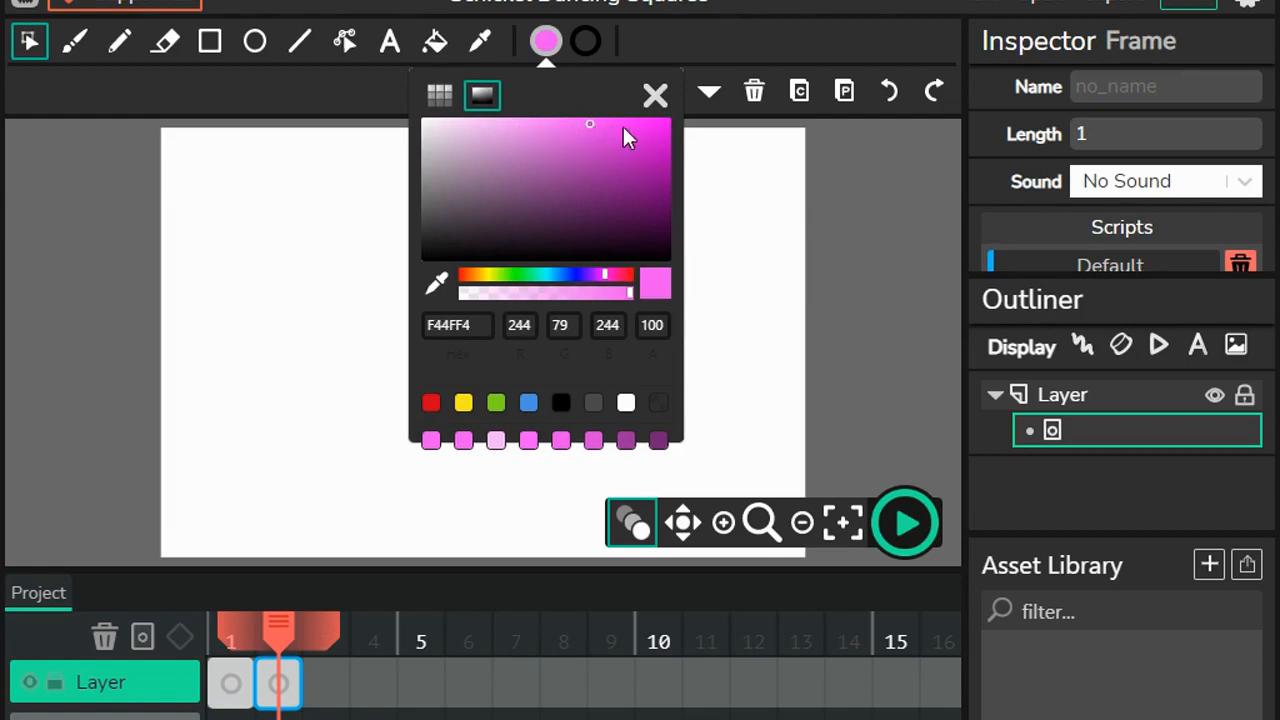
pyautogui.click(622, 126)
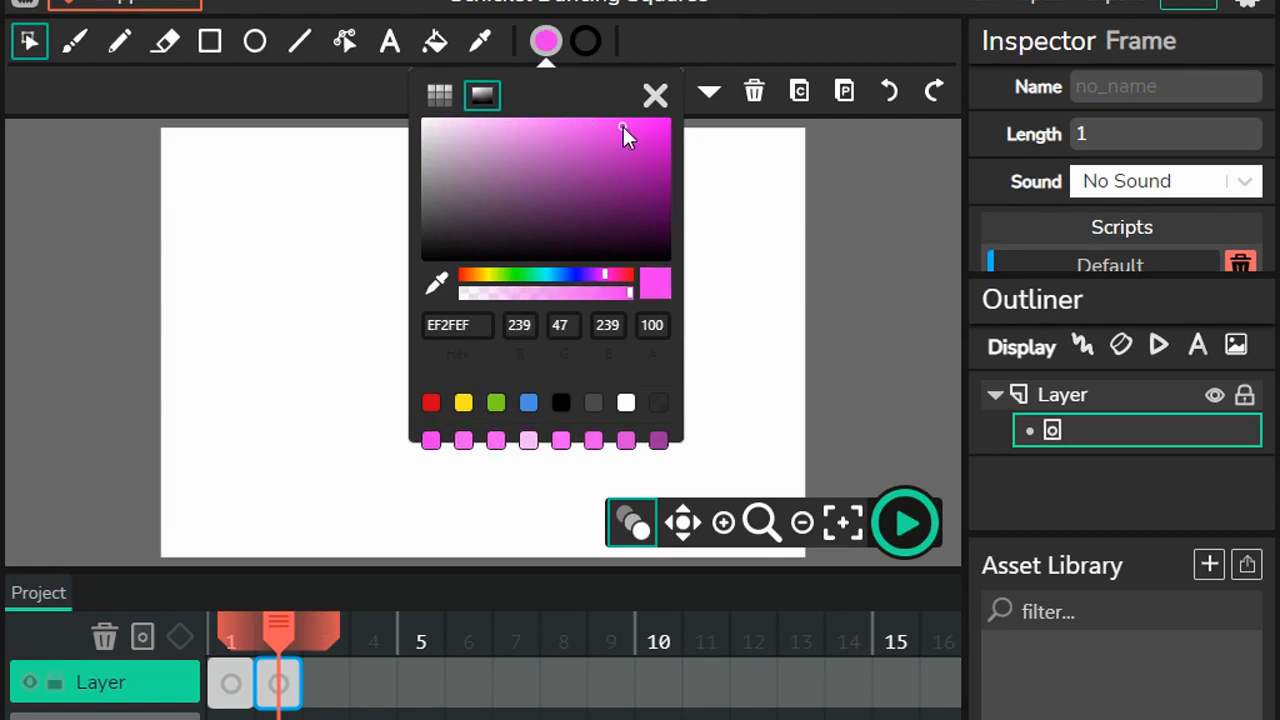
pyautogui.click(210, 46)
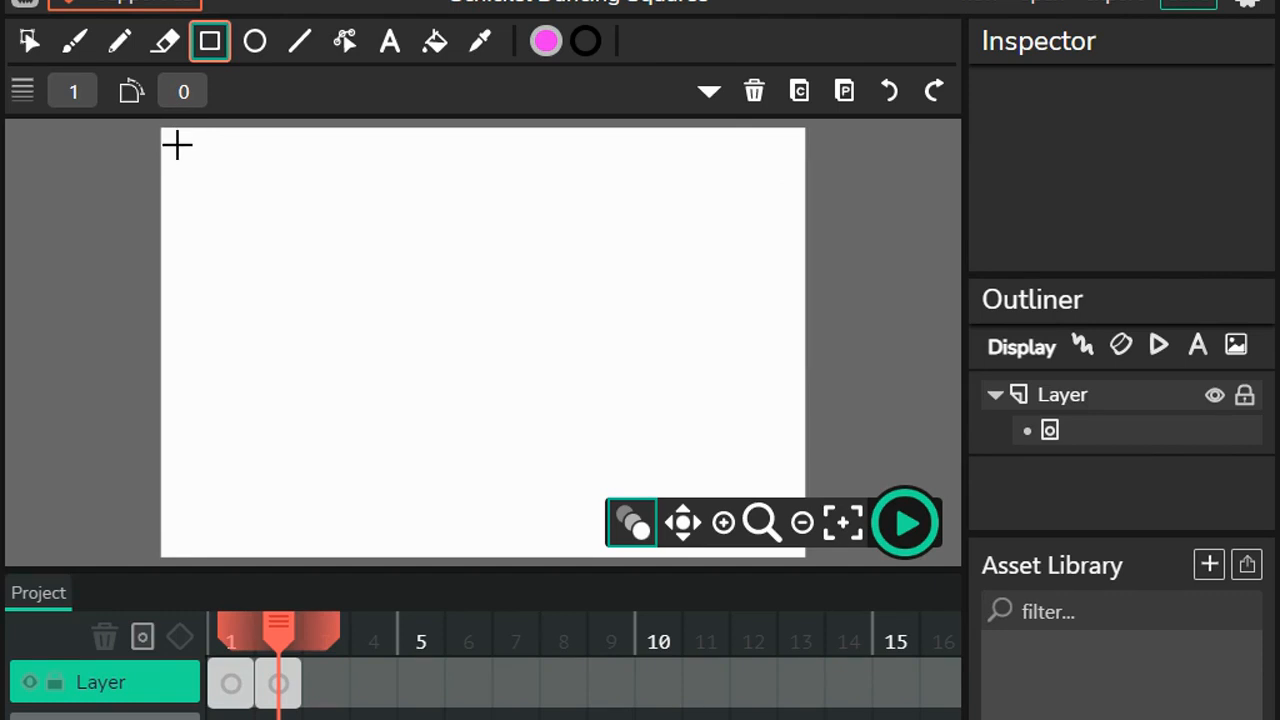
pyautogui.moveTo(177, 143); pyautogui.dragTo(264, 242)
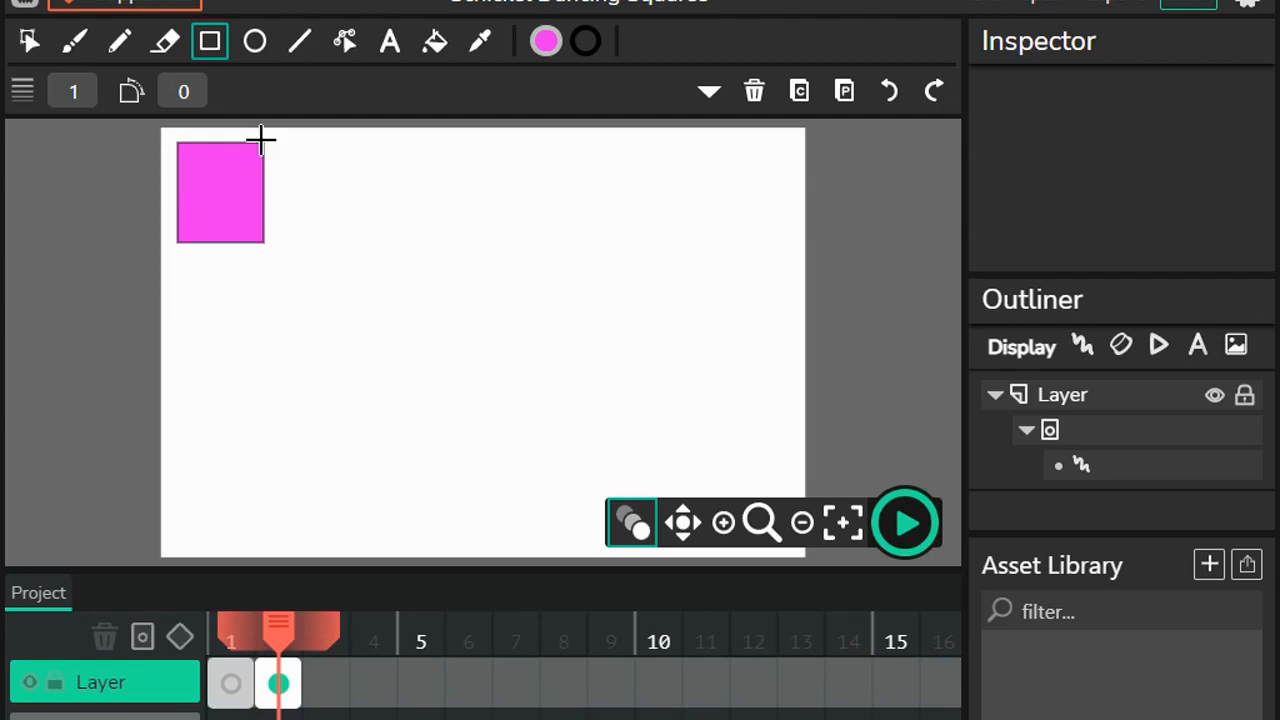
# Step: Set the fill color to light blue 6AA3F8 and draw a long thin rectangle along the canvas's top edge, beside the magenta one
pyautogui.click(545, 41)
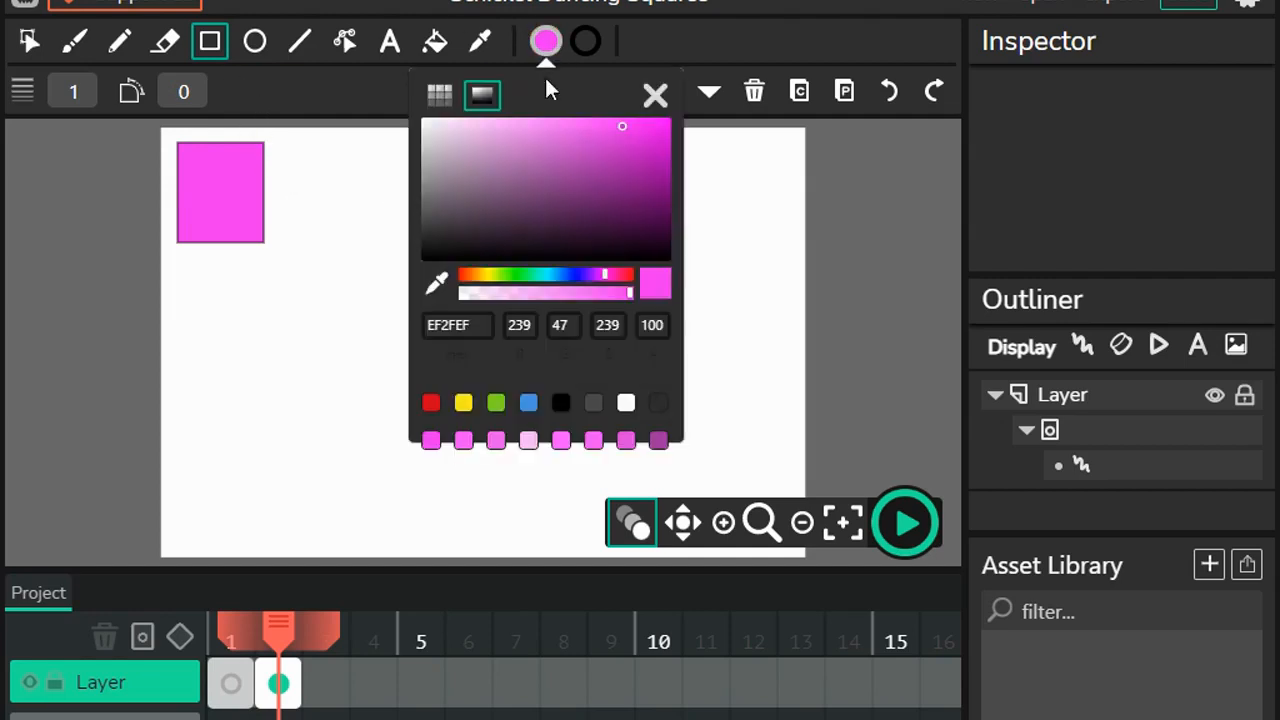
pyautogui.click(565, 274)
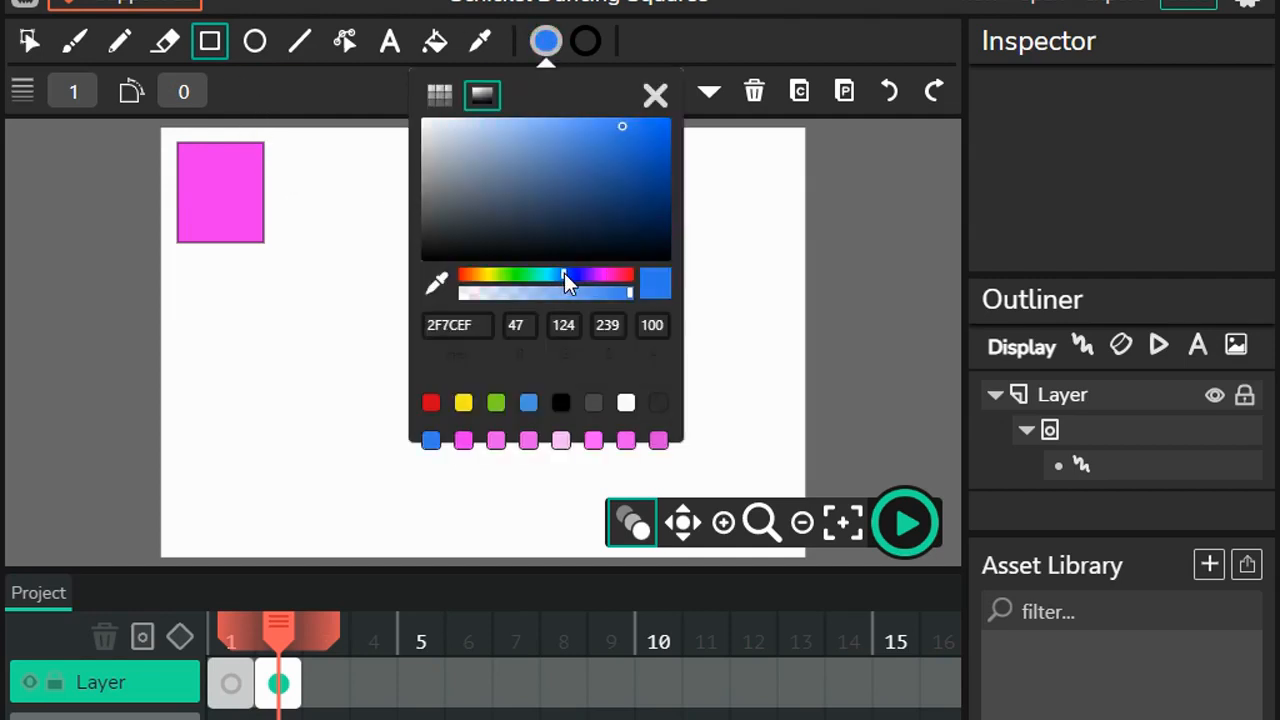
pyautogui.click(565, 121)
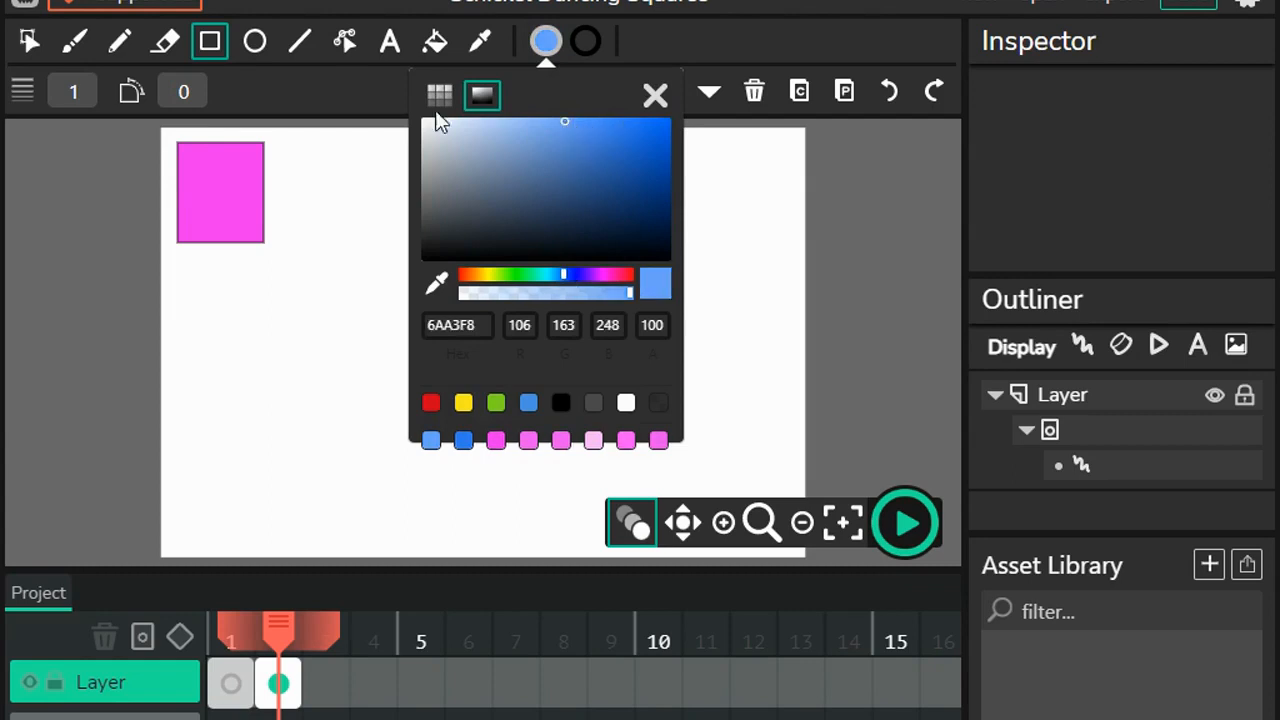
pyautogui.click(210, 45)
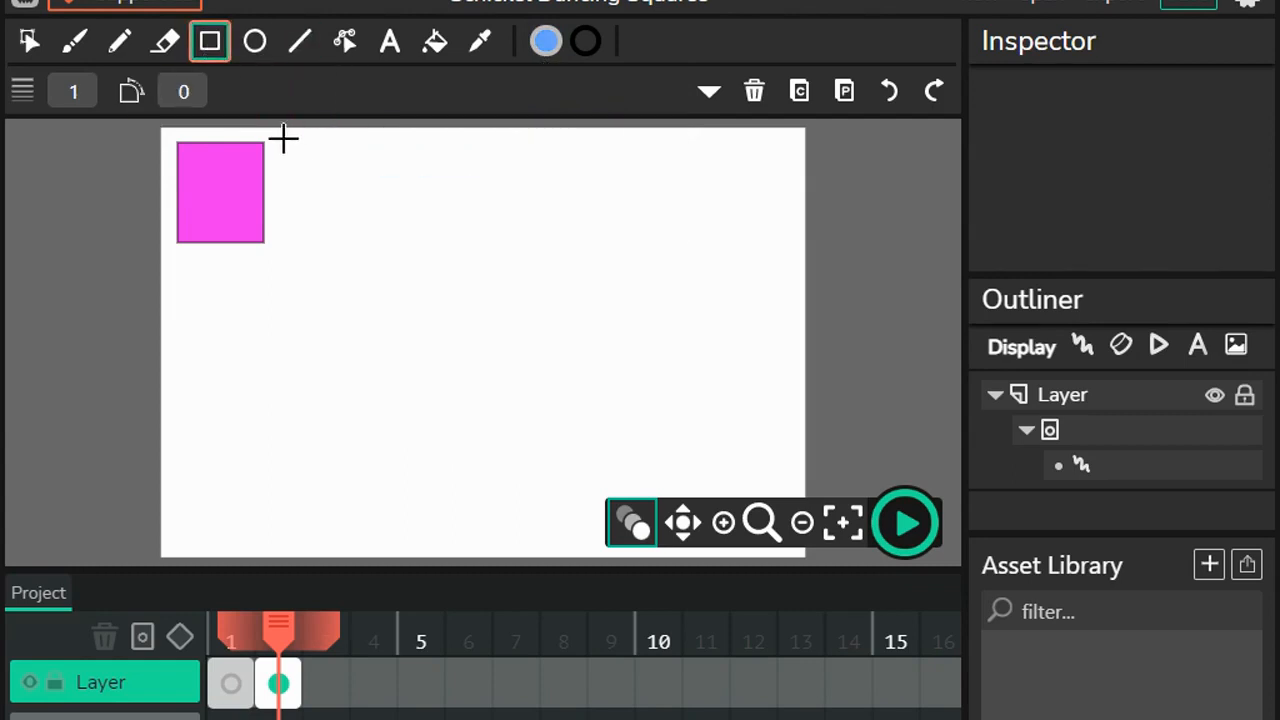
pyautogui.moveTo(283, 145); pyautogui.dragTo(790, 176)
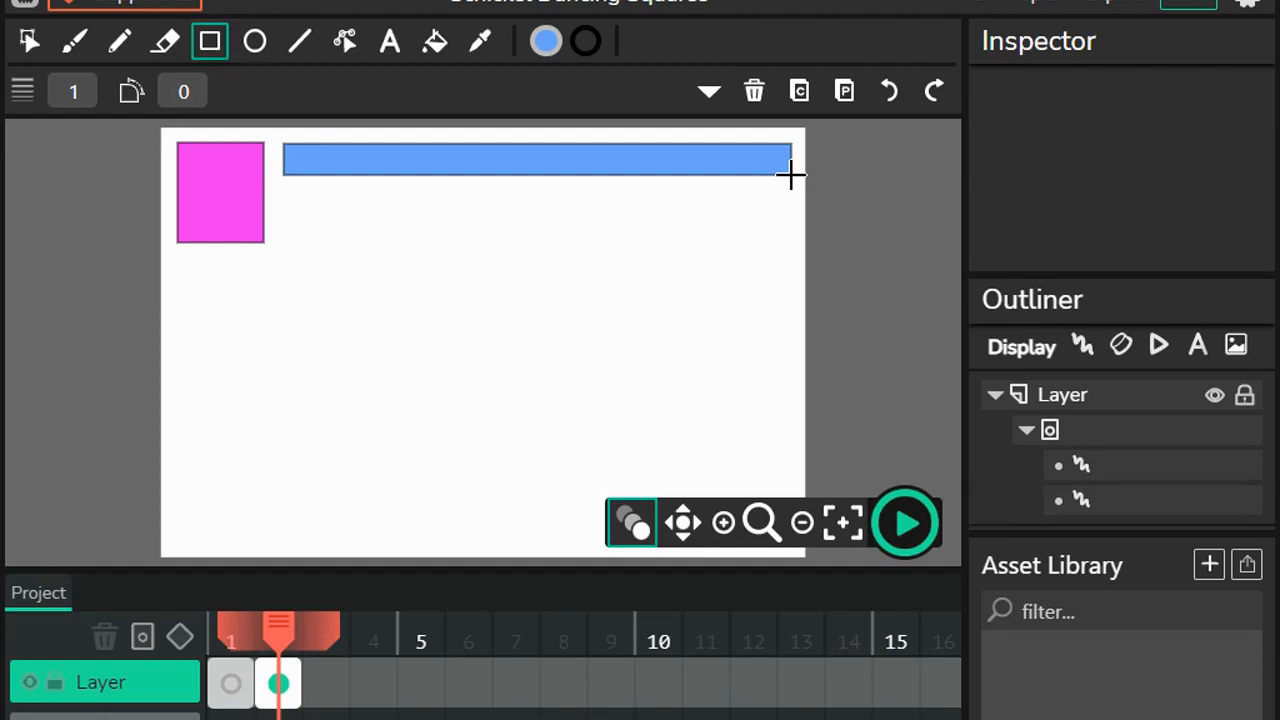
pyautogui.click(208, 50)
pyautogui.click(548, 48)
pyautogui.click(548, 48)
pyautogui.click(548, 48)
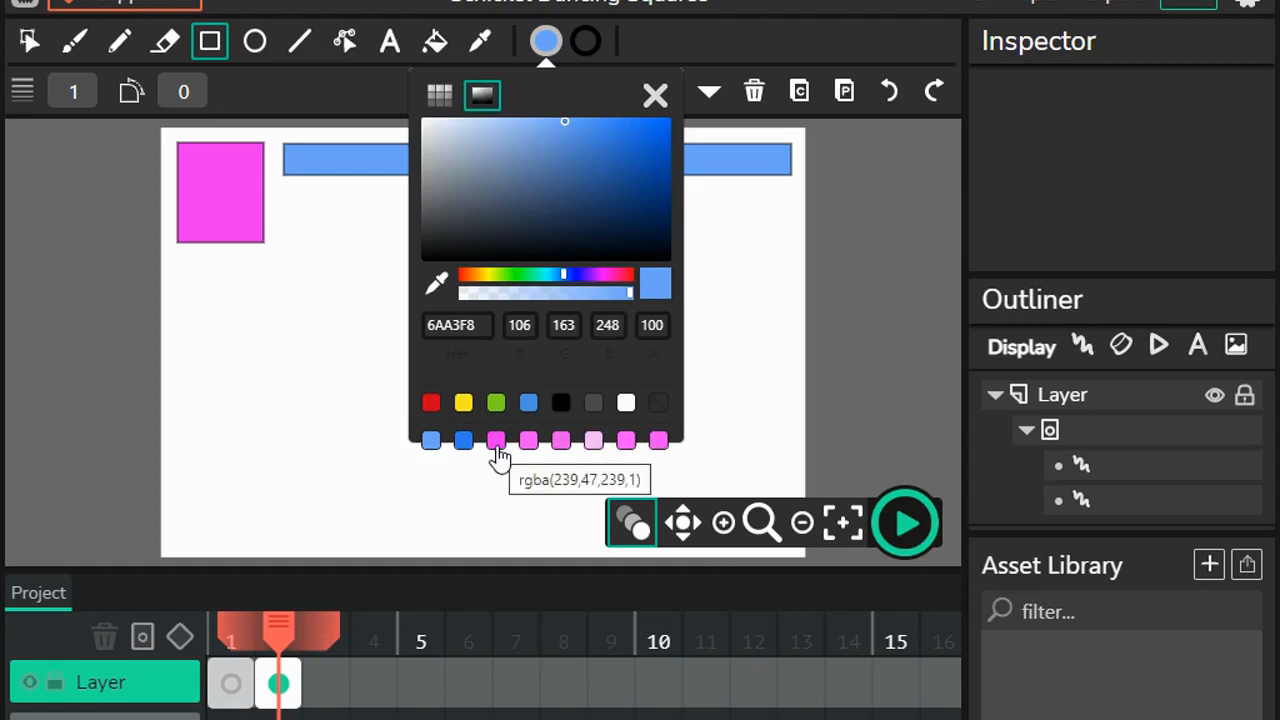
# Step: Duplicate the magenta square and place the copy diagonally below and to the right of the original
pyautogui.click(33, 50)
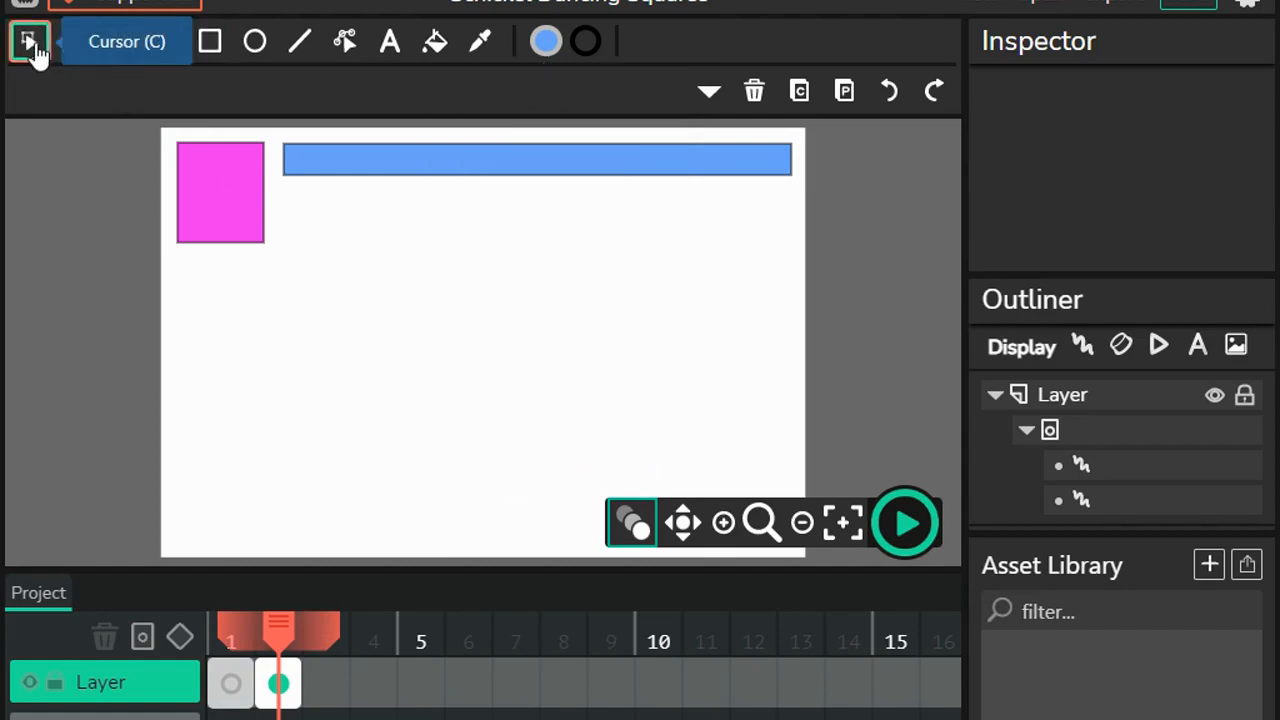
pyautogui.click(230, 214)
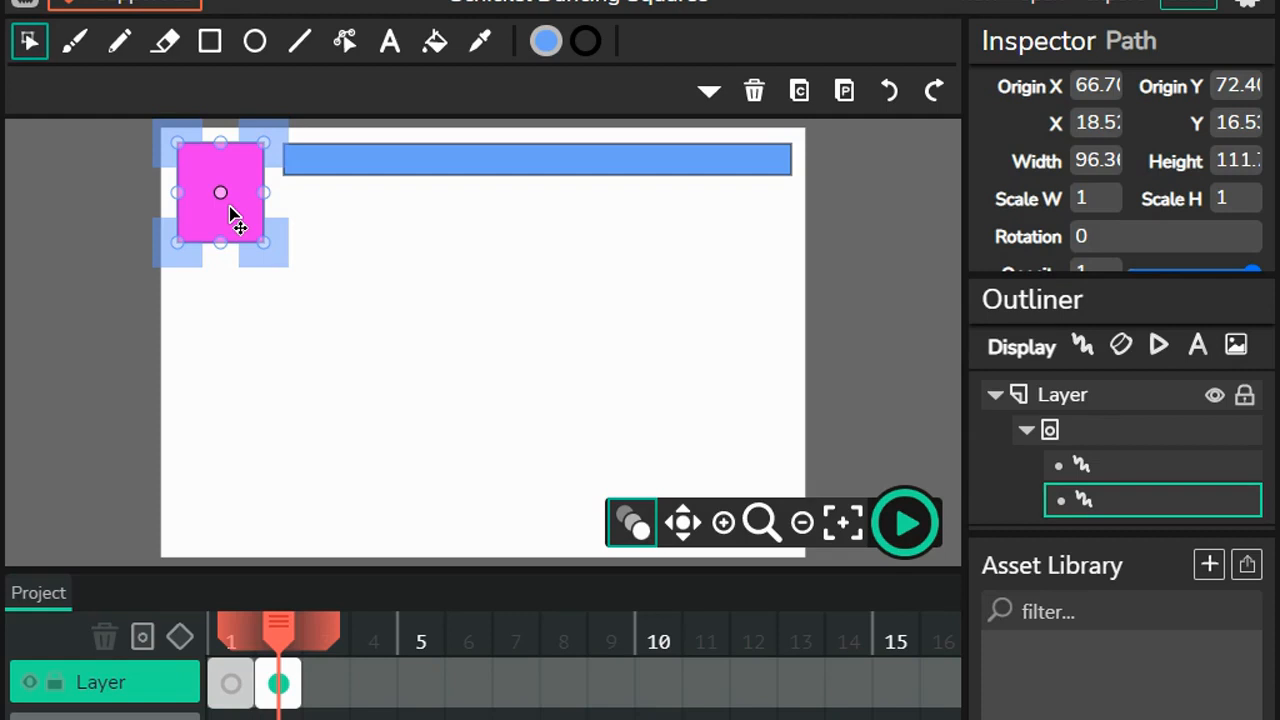
pyautogui.hotkey('ctrl', 'd')
pyautogui.moveTo(221, 225); pyautogui.dragTo(300, 265)
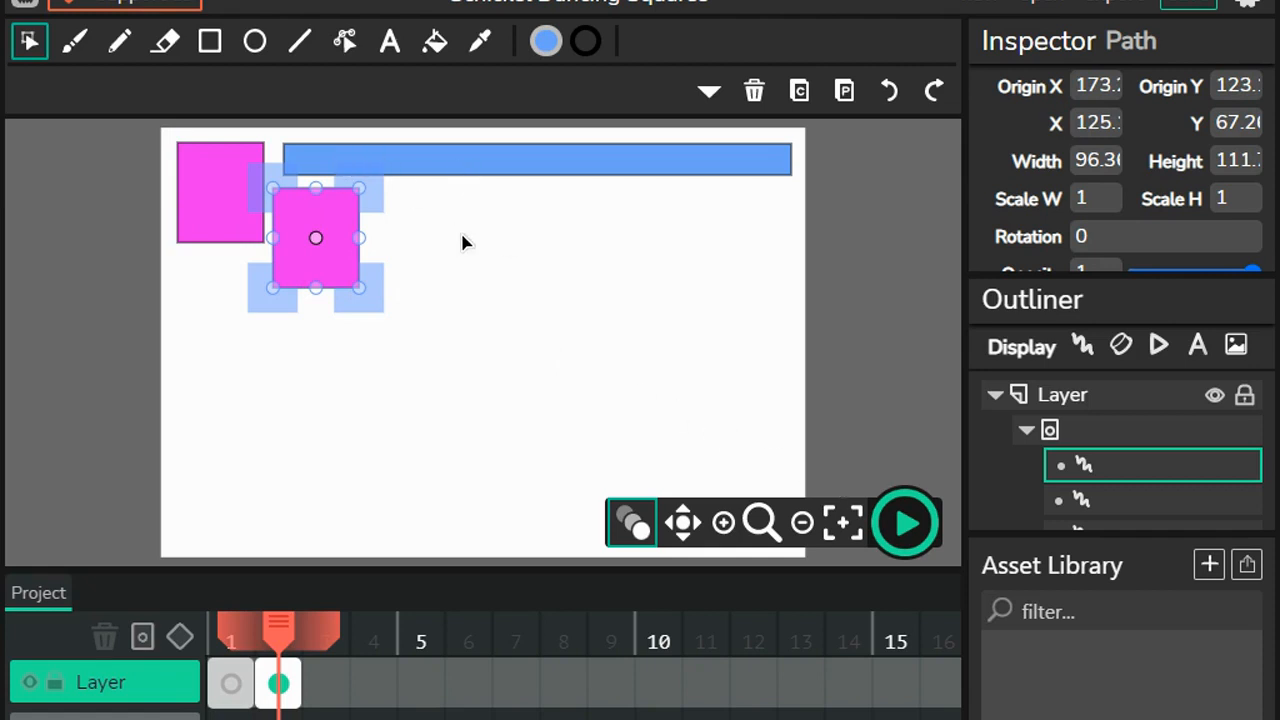
# Step: Duplicate the long blue bar and place the copy just below it, starting beside the second magenta square
pyautogui.click(214, 180)
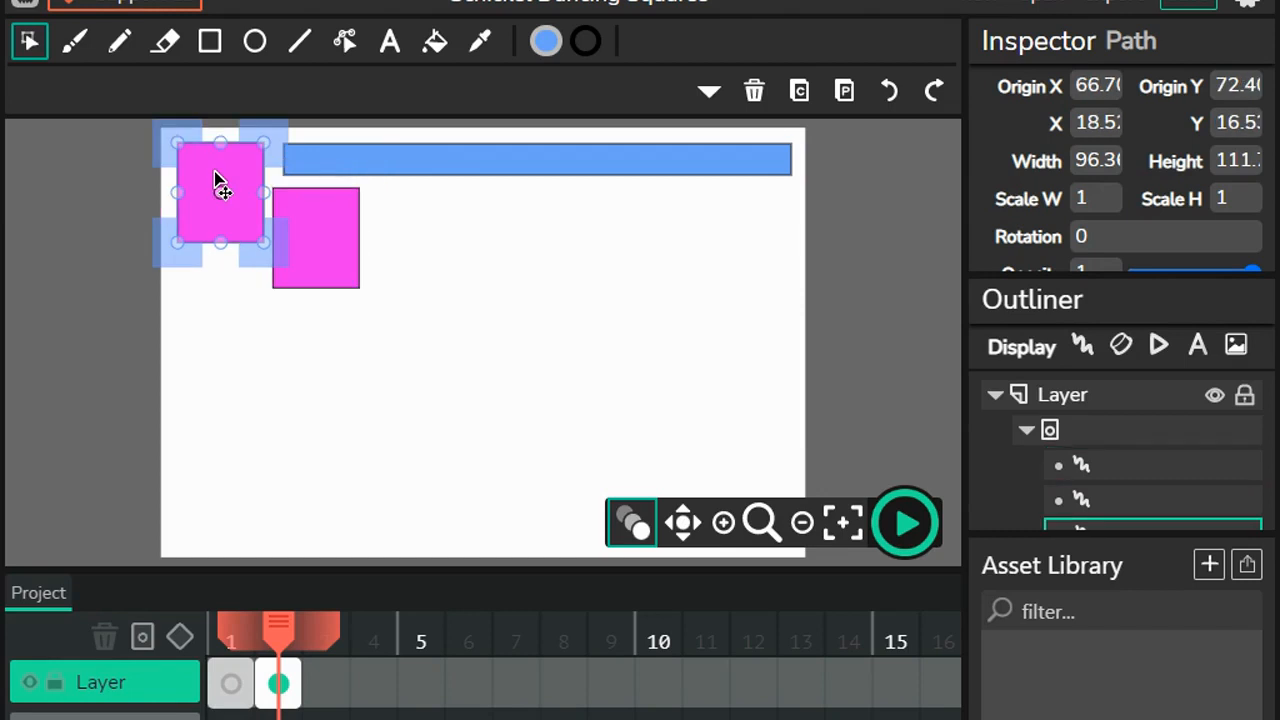
pyautogui.click(353, 168)
pyautogui.hotkey('ctrl', 'd')
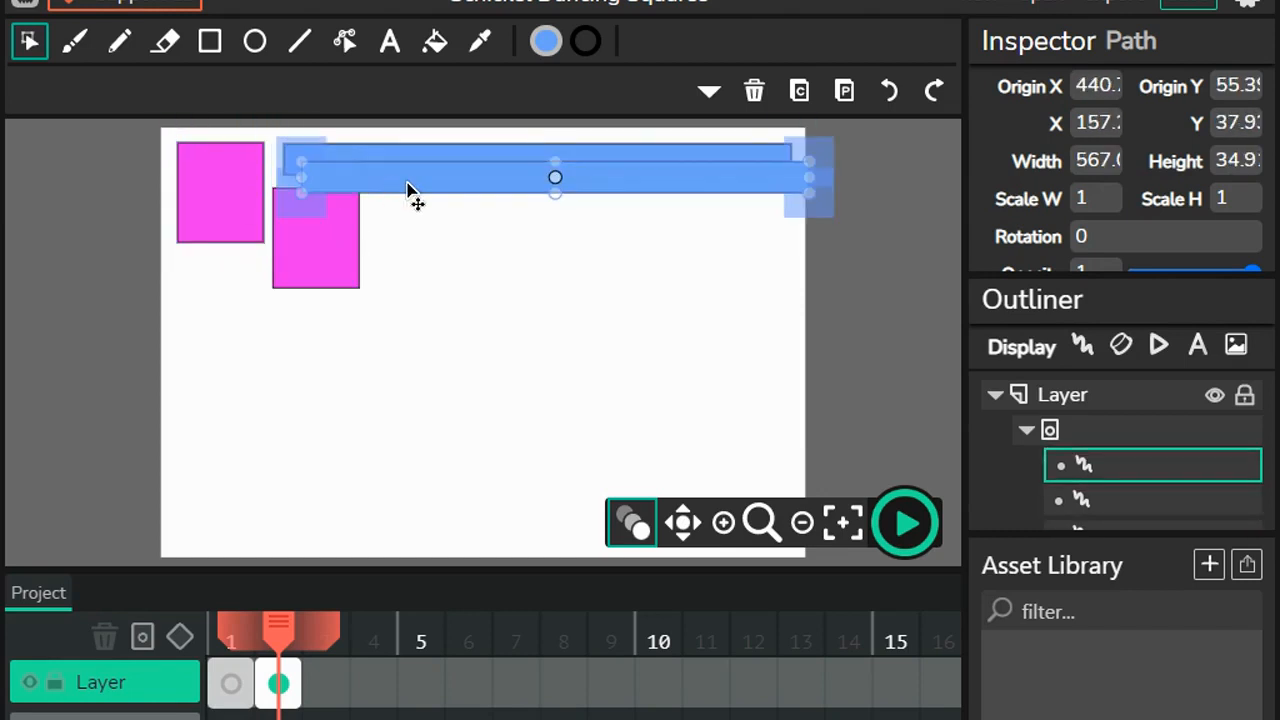
pyautogui.moveTo(428, 218); pyautogui.dragTo(473, 210)
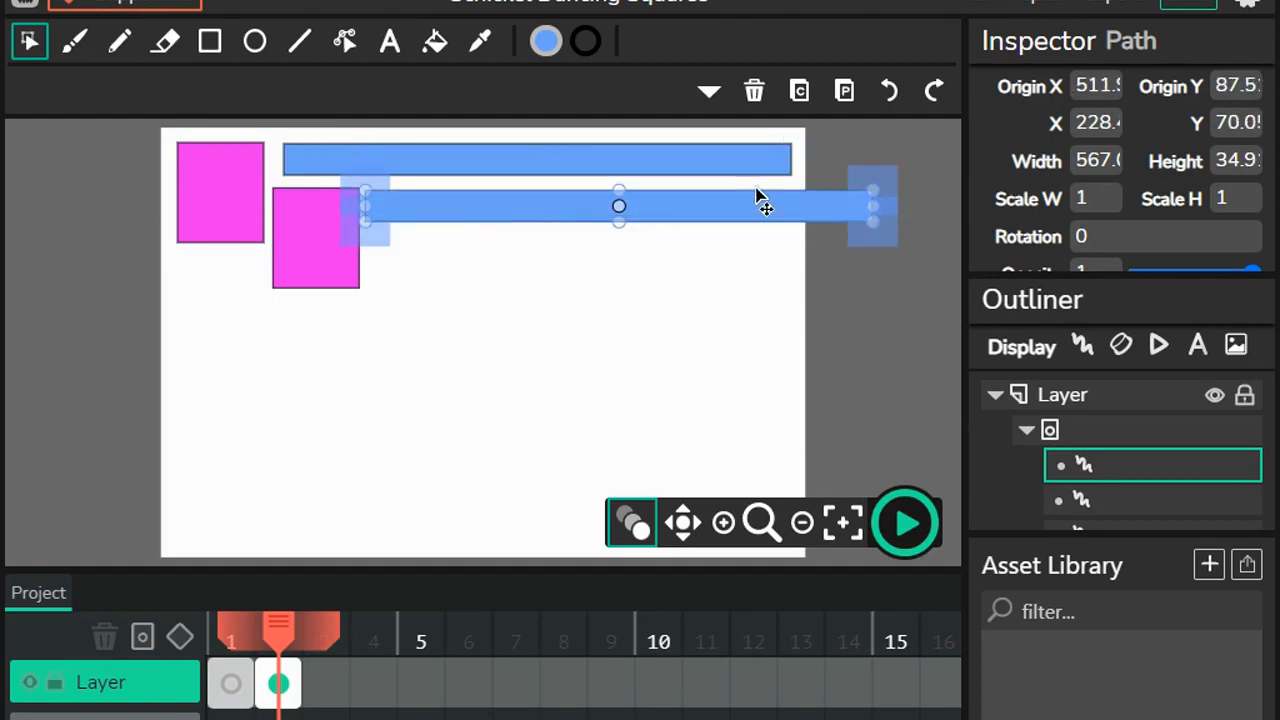
# Step: Shorten the copied blue bar to about 446 wide and position it between the second magenta square and the canvas's right edge
pyautogui.moveTo(872, 206); pyautogui.dragTo(792, 206)
pyautogui.moveTo(527, 215); pyautogui.dragTo(449, 217)
pyautogui.moveTo(716, 207); pyautogui.dragTo(776, 210)
pyautogui.press('Right')
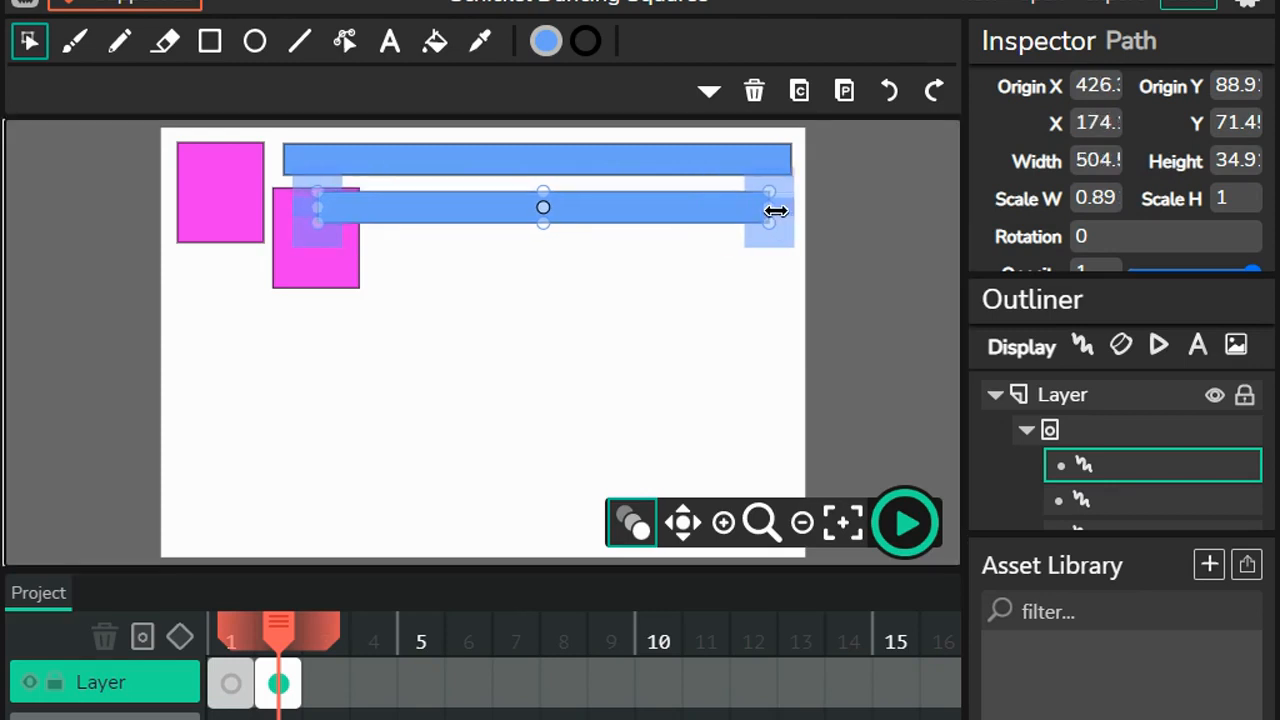
pyautogui.press('Right')
pyautogui.press('Right')
pyautogui.press('Right')
pyautogui.press('Right')
pyautogui.press('Right')
pyautogui.press('Right')
pyautogui.press('Right')
pyautogui.press('Right')
pyautogui.press('Right')
pyautogui.press('Right')
pyautogui.press('Right')
pyautogui.press('Right')
pyautogui.press('Right')
pyautogui.press('Right')
pyautogui.press('Right')
pyautogui.press('Right')
pyautogui.press('Right')
pyautogui.press('Right')
pyautogui.press('Right')
pyautogui.press('Right')
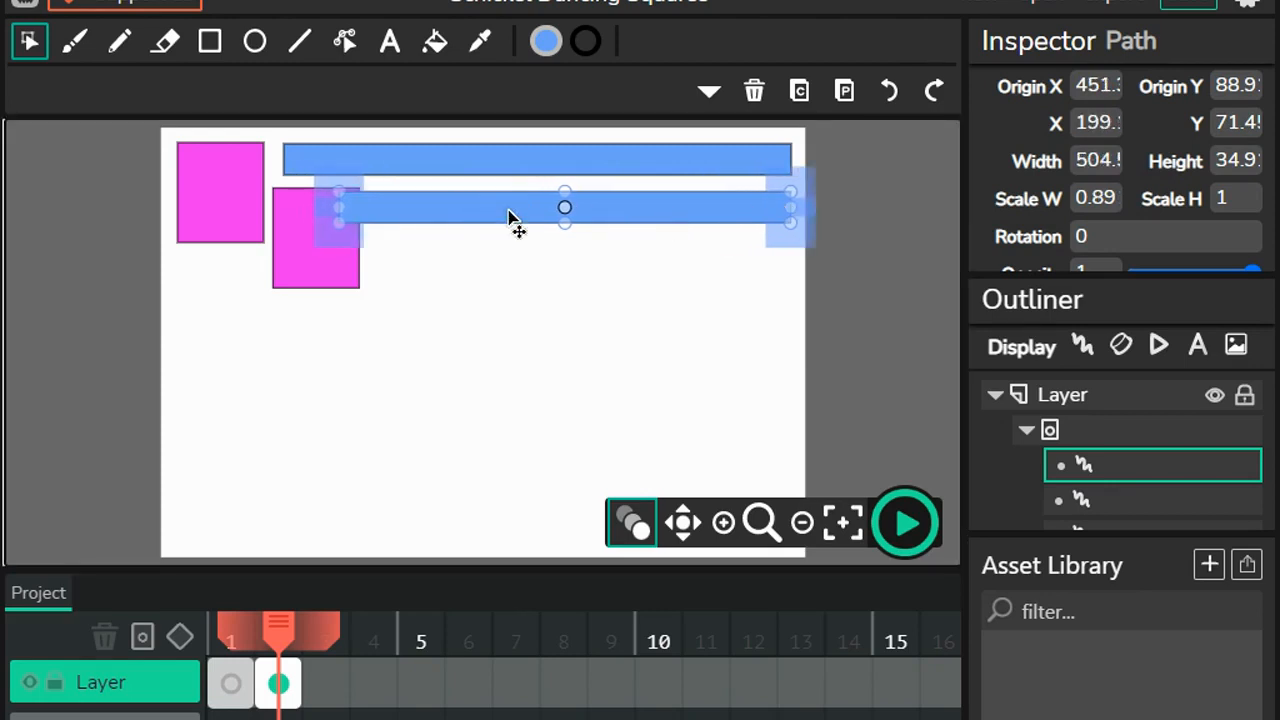
pyautogui.moveTo(791, 210); pyautogui.dragTo(766, 214)
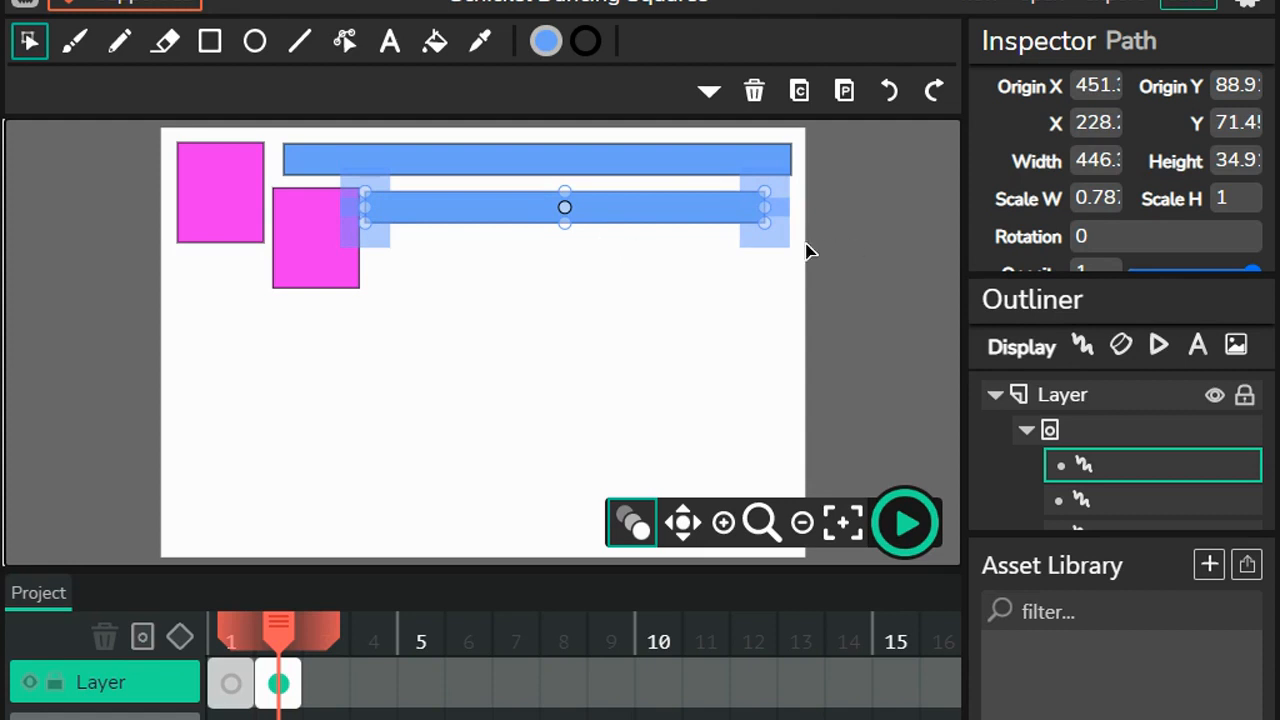
# Step: Enlarge the second blue bar to about 462 by 37.5 and nudge it right, clear of the second magenta square
pyautogui.click(770, 266)
pyautogui.click(752, 230)
pyautogui.moveTo(786, 233); pyautogui.dragTo(772, 222)
pyautogui.click(871, 243)
pyautogui.click(717, 217)
pyautogui.press('Right')
pyautogui.press('Right')
pyautogui.press('Right')
pyautogui.press('Right')
pyautogui.press('Right')
pyautogui.press('Right')
pyautogui.press('Right')
pyautogui.press('Right')
pyautogui.press('Right')
pyautogui.press('Right')
pyautogui.press('Right')
pyautogui.press('Right')
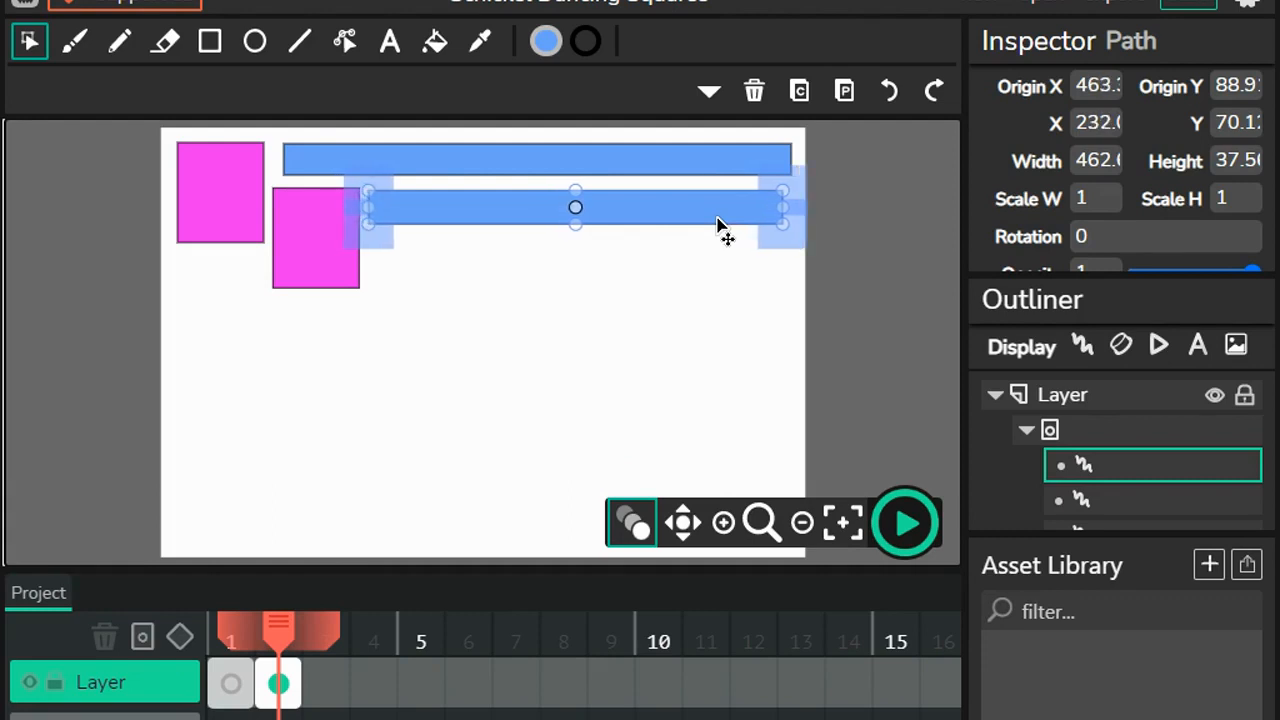
pyautogui.click(845, 287)
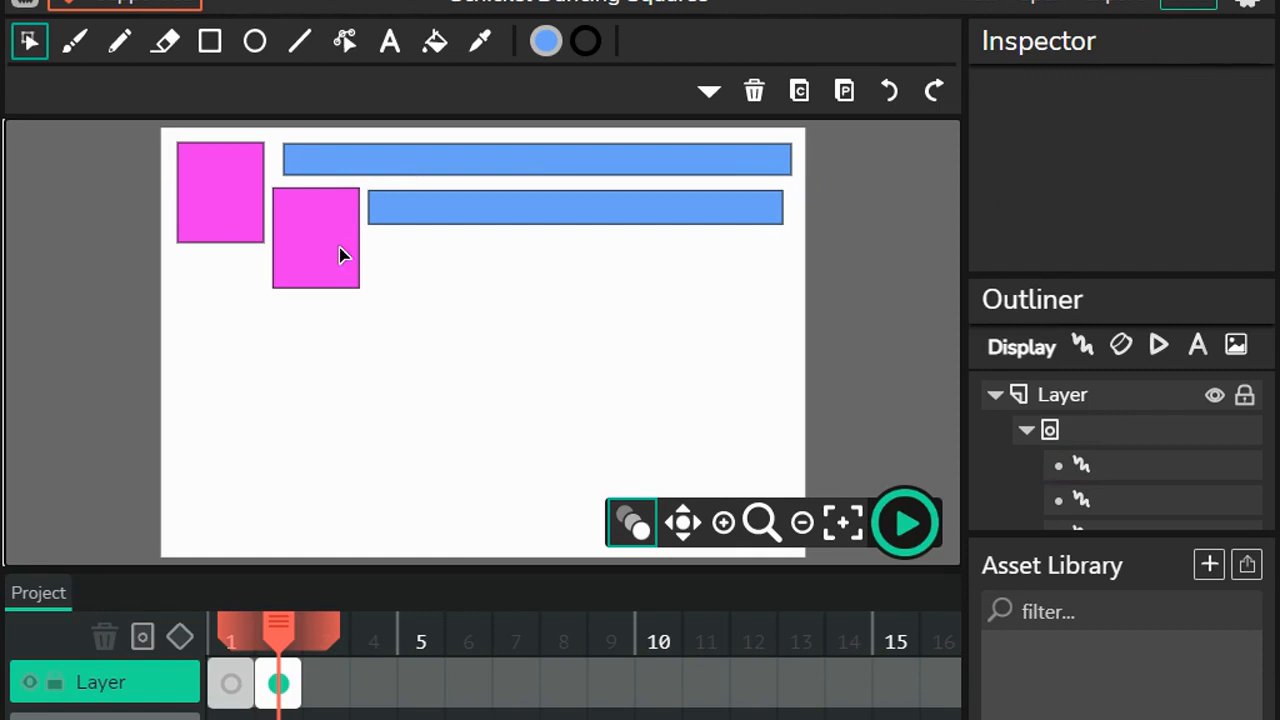
# Step: Duplicate both magenta squares together and place the copies lower right to continue the diagonal staircase
pyautogui.click(218, 230)
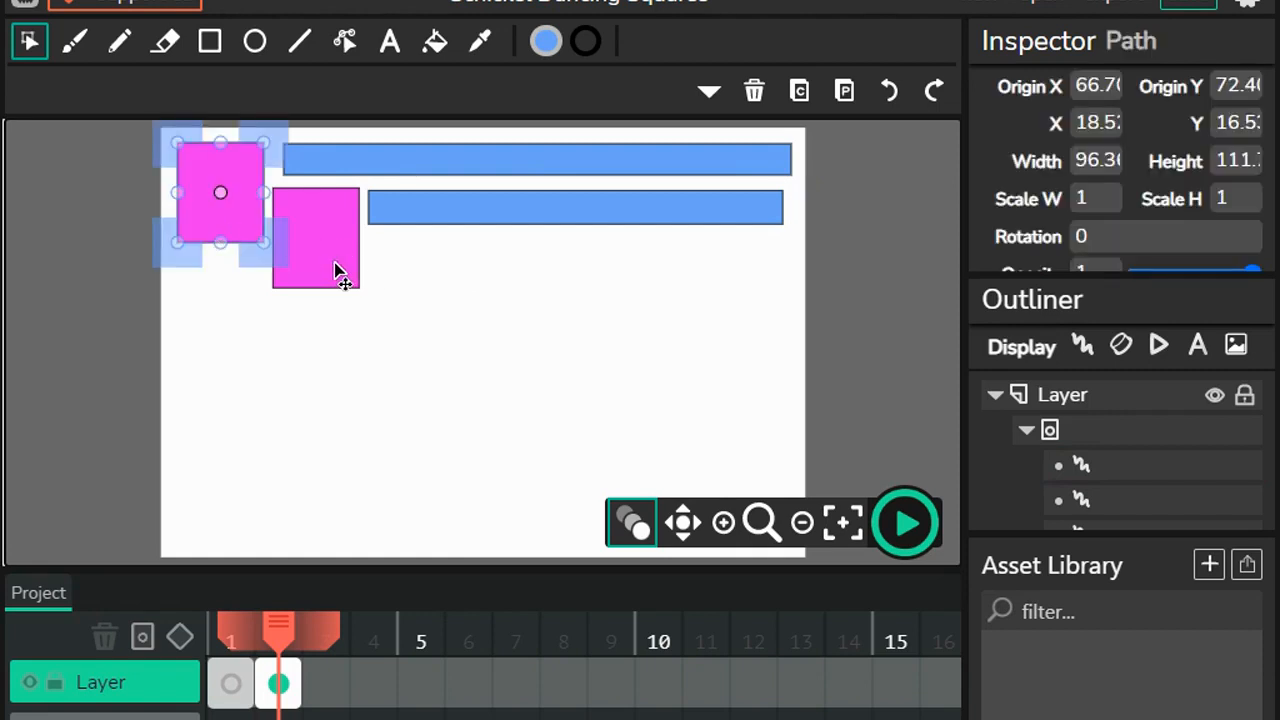
pyautogui.keyDown('shift'); pyautogui.click(335, 270); pyautogui.keyUp('shift')
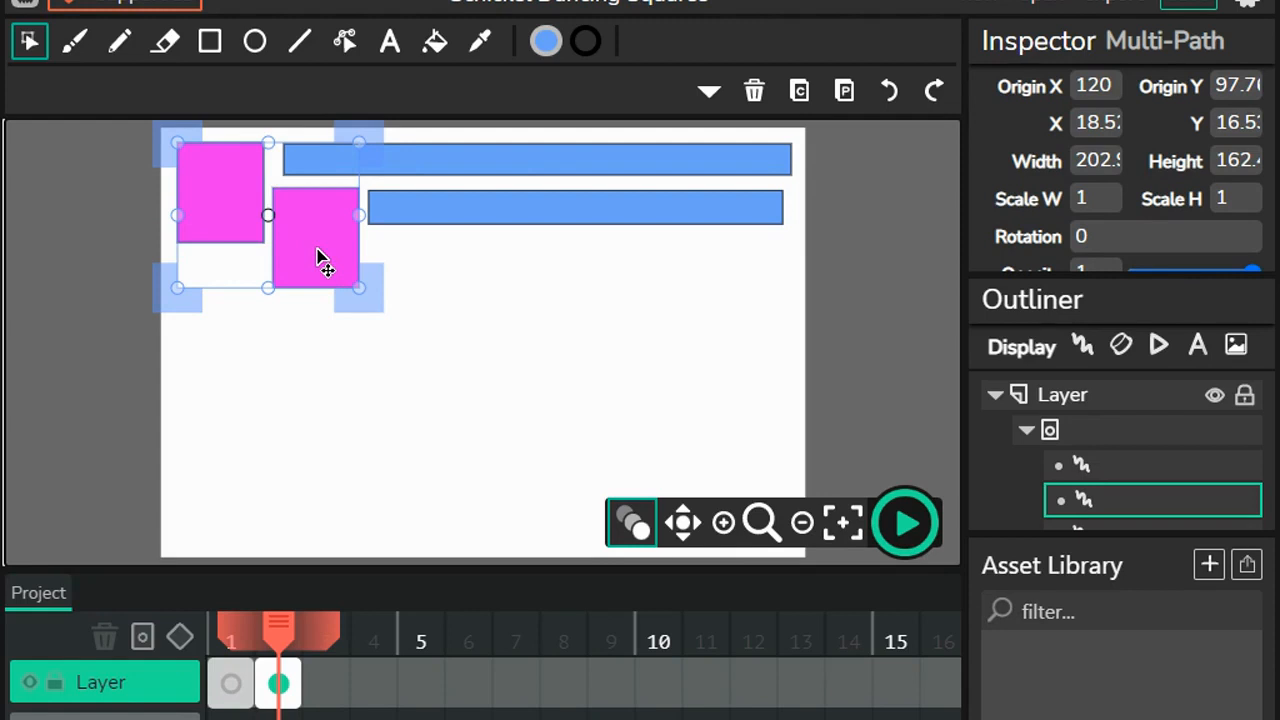
pyautogui.hotkey('ctrl', 'd')
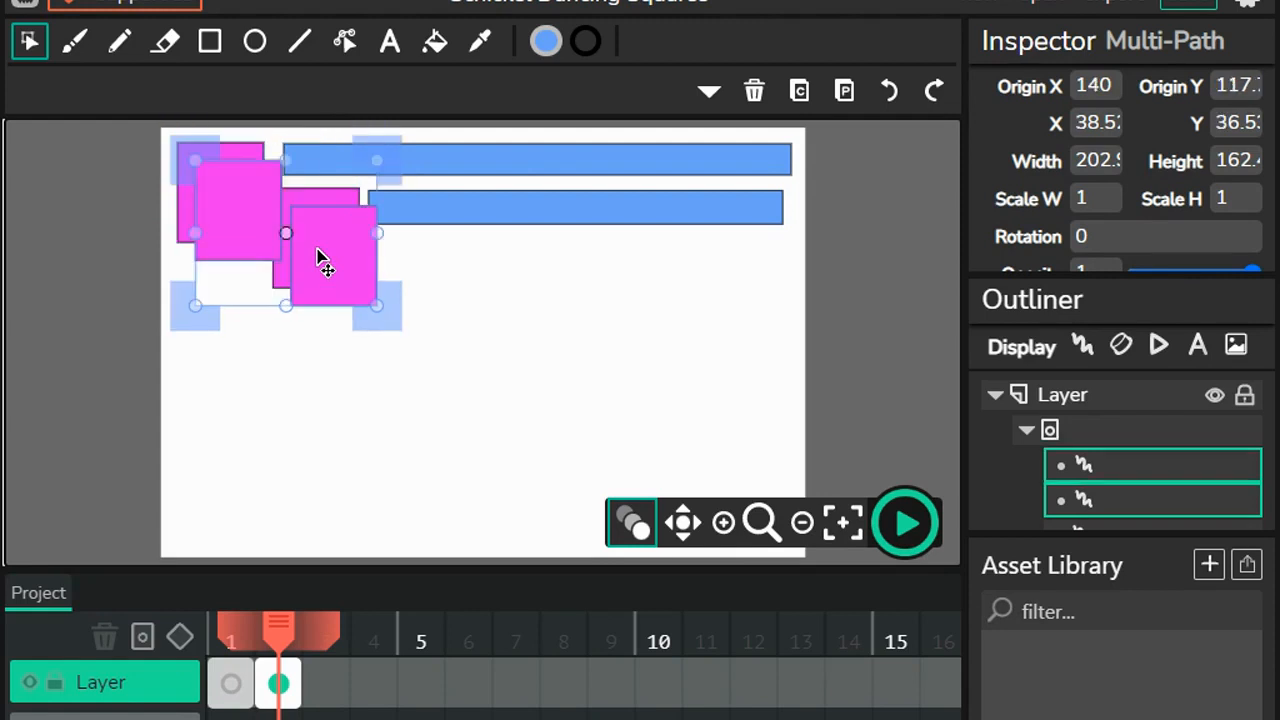
pyautogui.moveTo(331, 271); pyautogui.dragTo(513, 349)
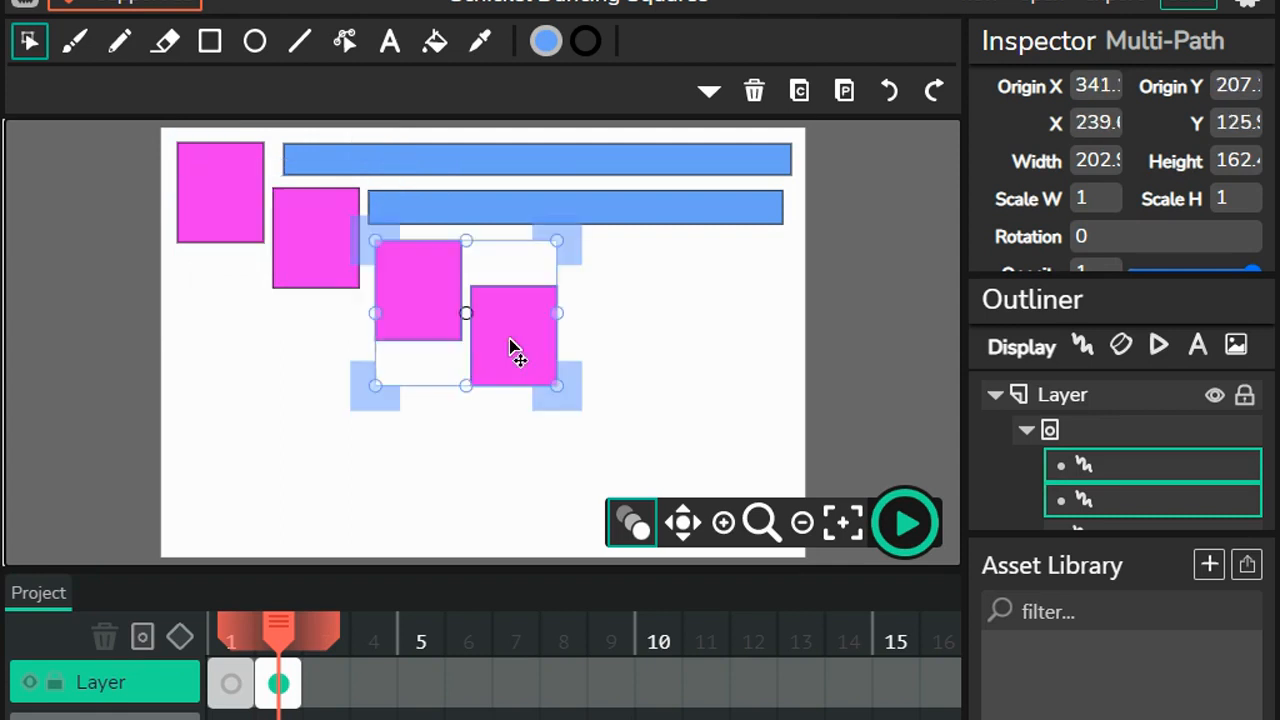
pyautogui.click(670, 391)
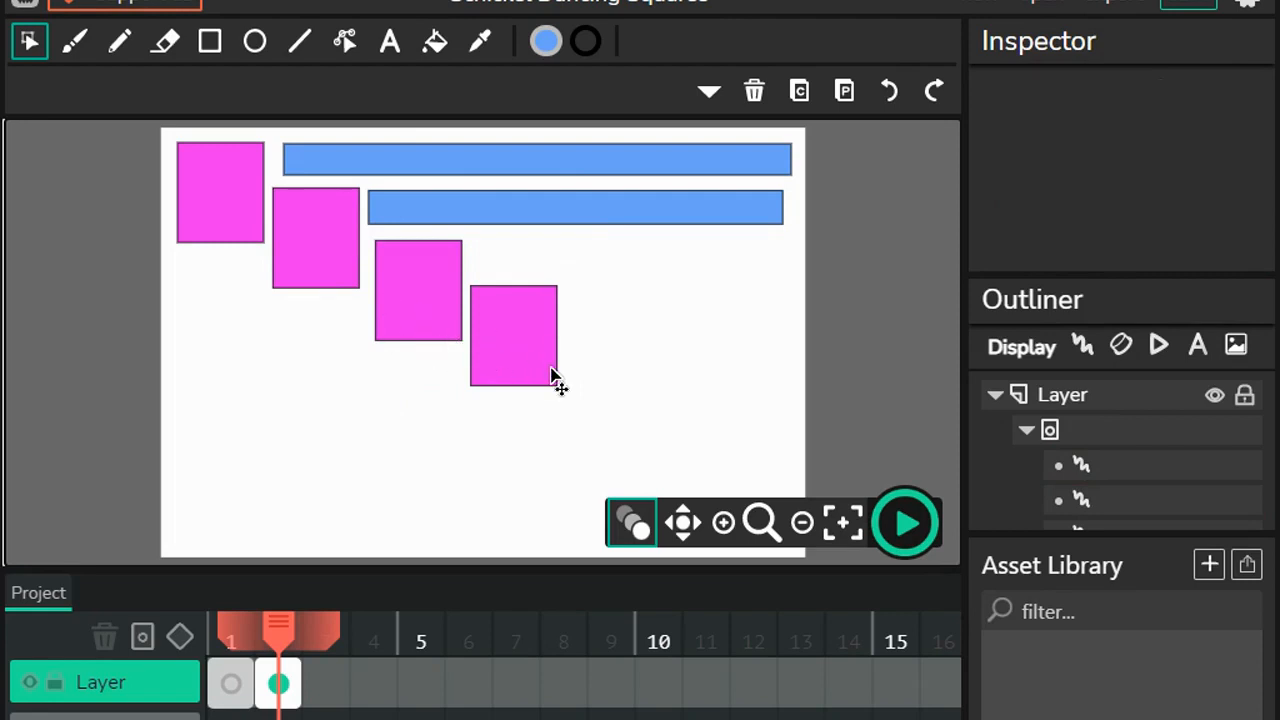
# Step: Nudge the third and fourth magenta squares left by 6 to even out the staircase spacing
pyautogui.click(392, 299)
pyautogui.keyDown('shift'); pyautogui.click(525, 330); pyautogui.keyUp('shift')
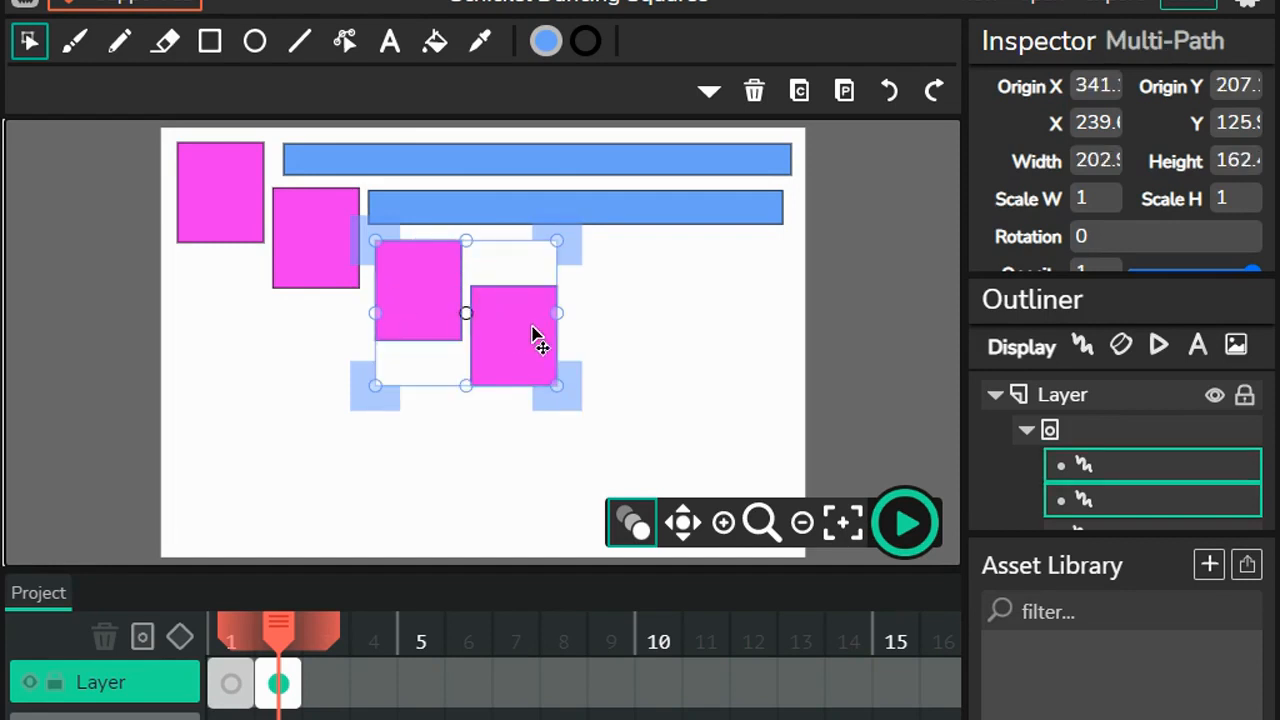
pyautogui.press('Left')
pyautogui.press('Left')
pyautogui.press('Left')
pyautogui.press('Left')
pyautogui.press('Left')
pyautogui.press('Left')
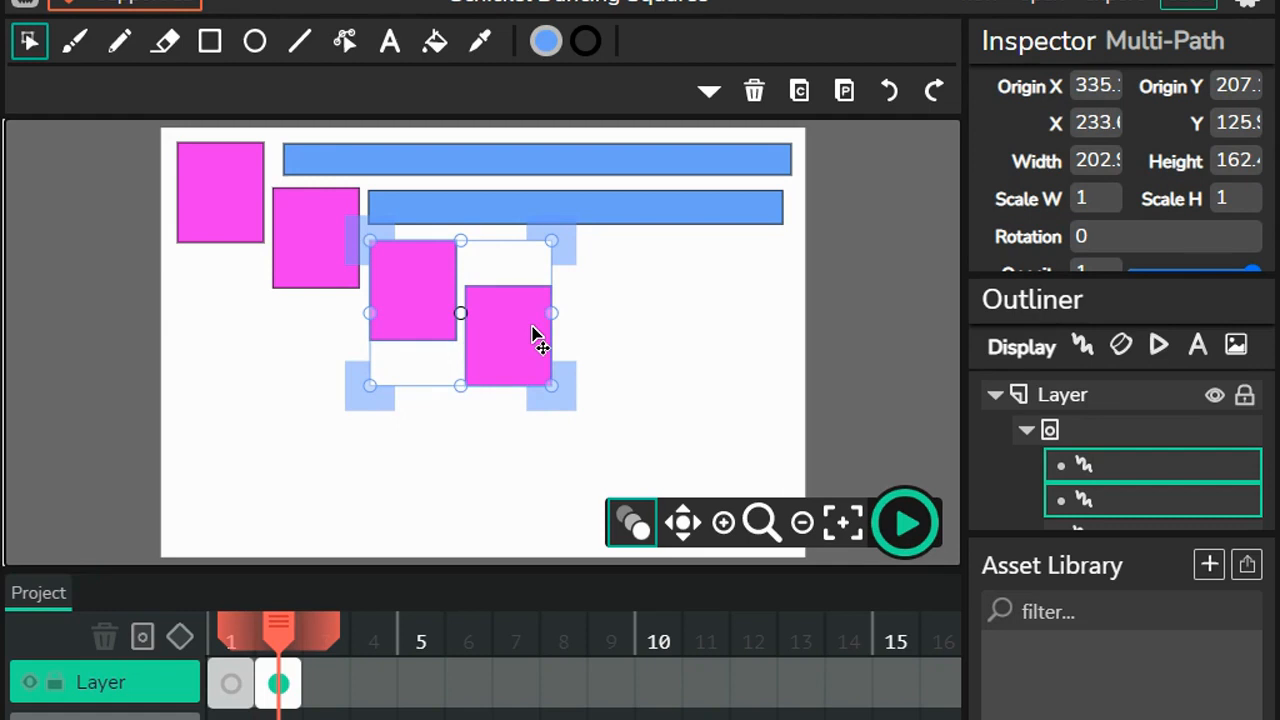
pyautogui.click(840, 305)
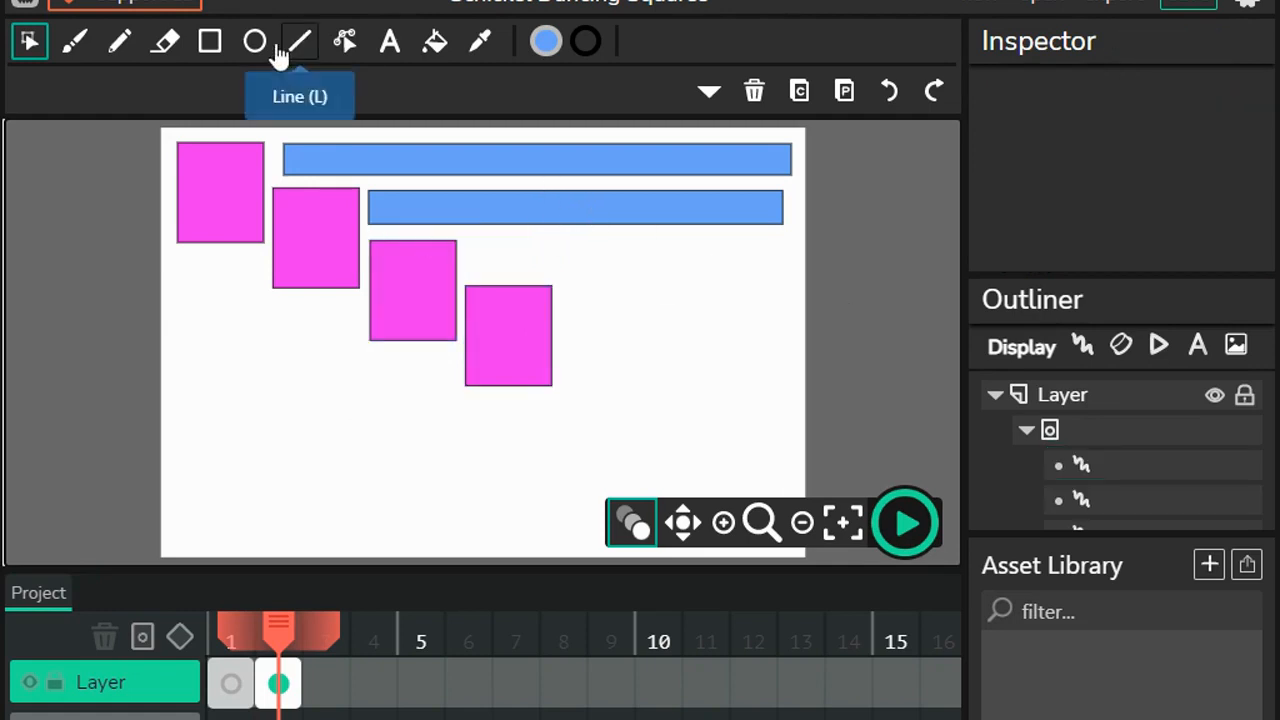
# Step: Draw a blue bar about 362 by 38 to the right of the third magenta square and widen it slightly toward that square
pyautogui.click(210, 41)
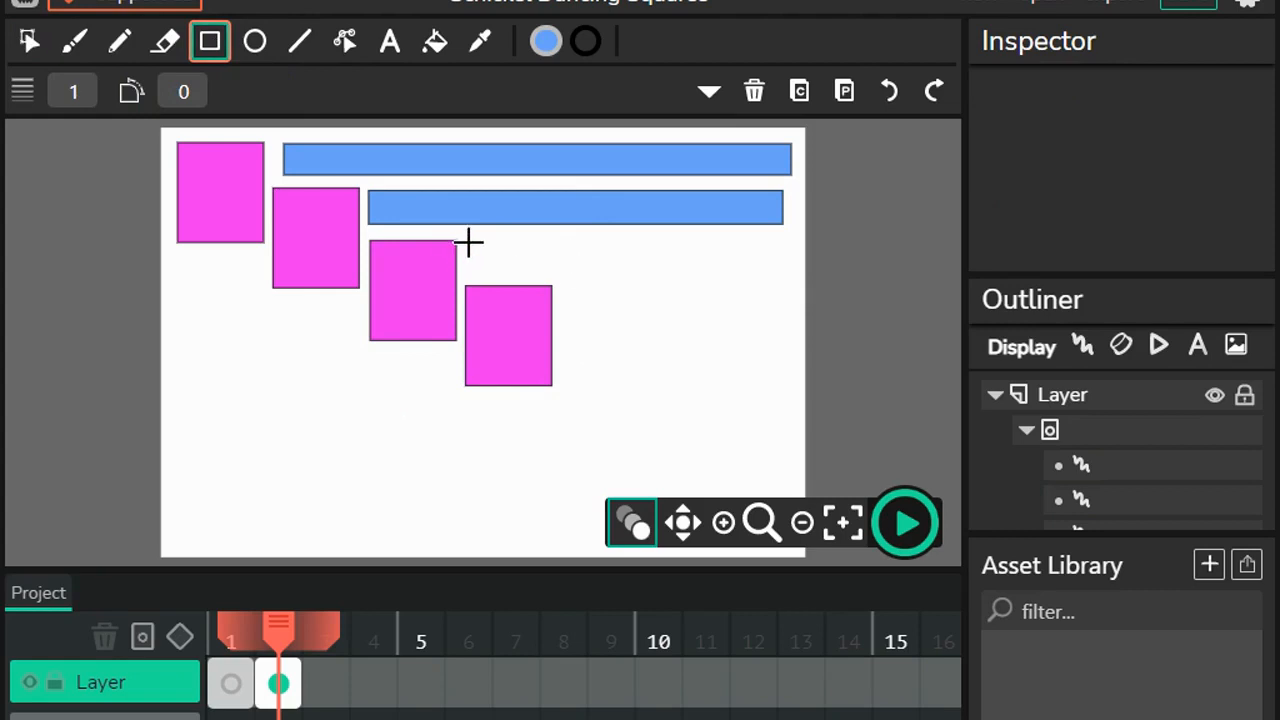
pyautogui.moveTo(470, 241); pyautogui.dragTo(795, 277)
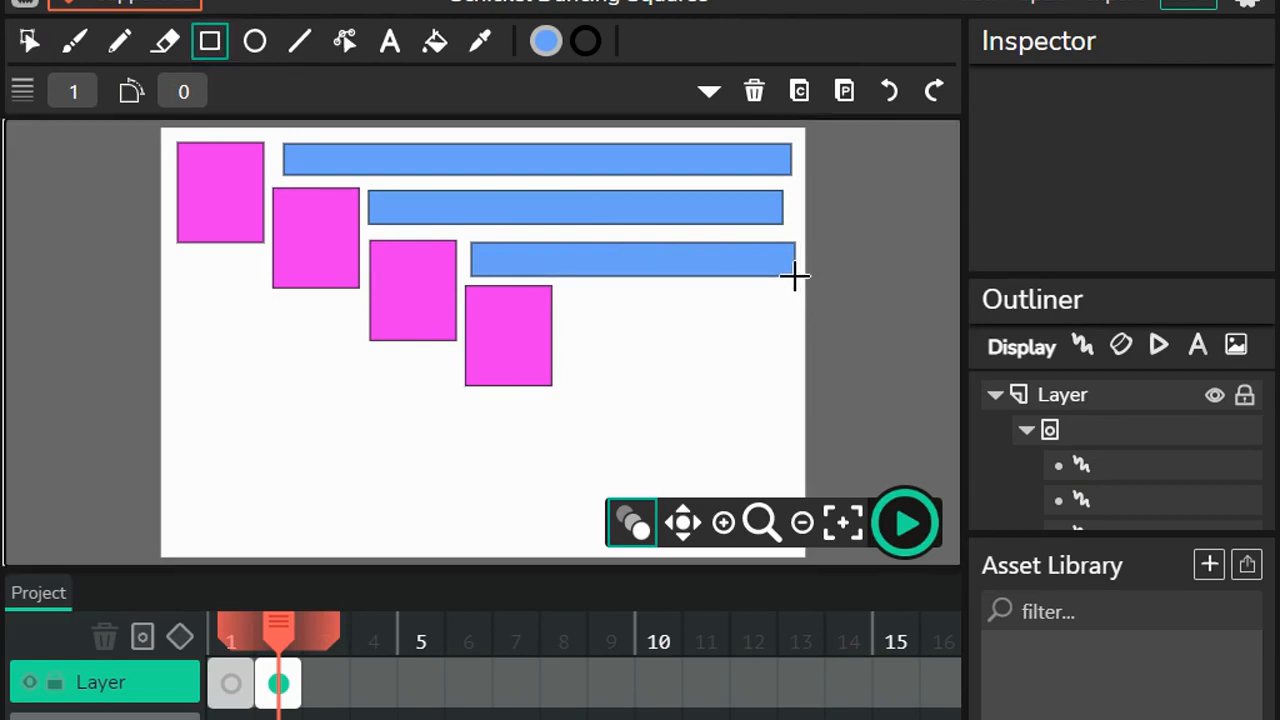
pyautogui.click(29, 41)
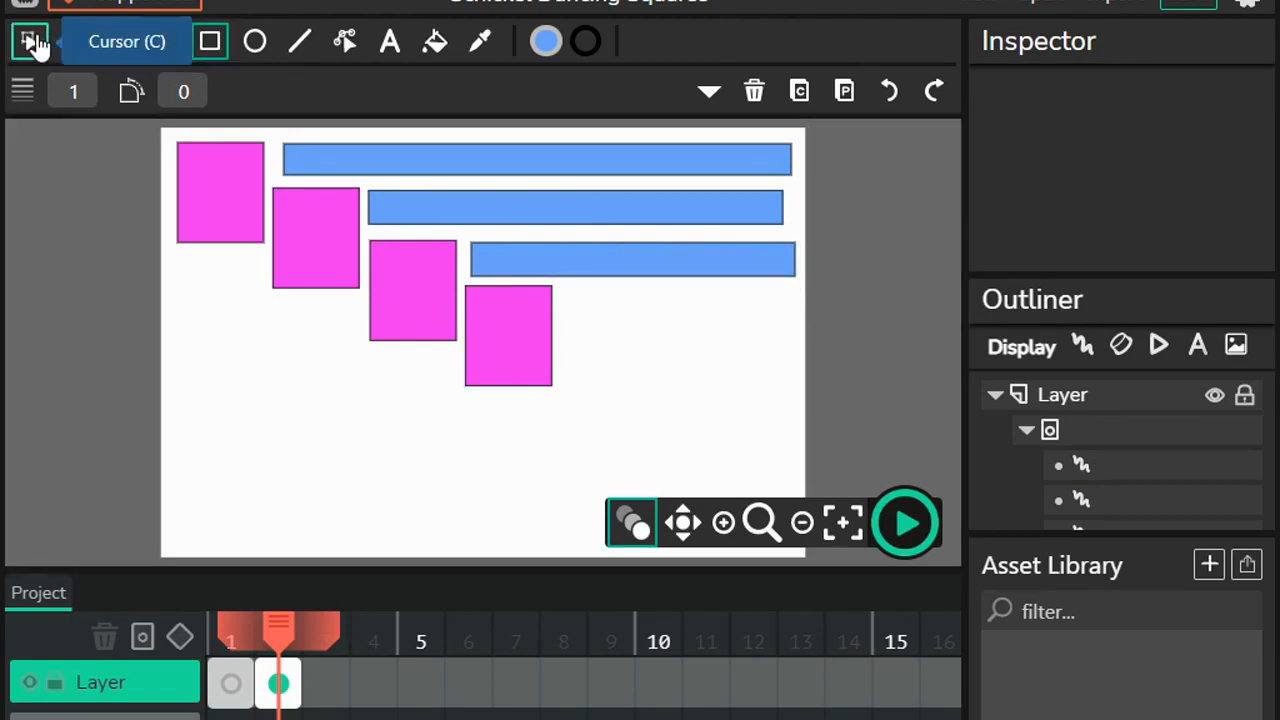
pyautogui.click(624, 266)
pyautogui.press('Left')
pyautogui.press('Left')
pyautogui.press('Left')
pyautogui.press('Left')
pyautogui.press('Left')
pyautogui.press('Left')
pyautogui.press('Left')
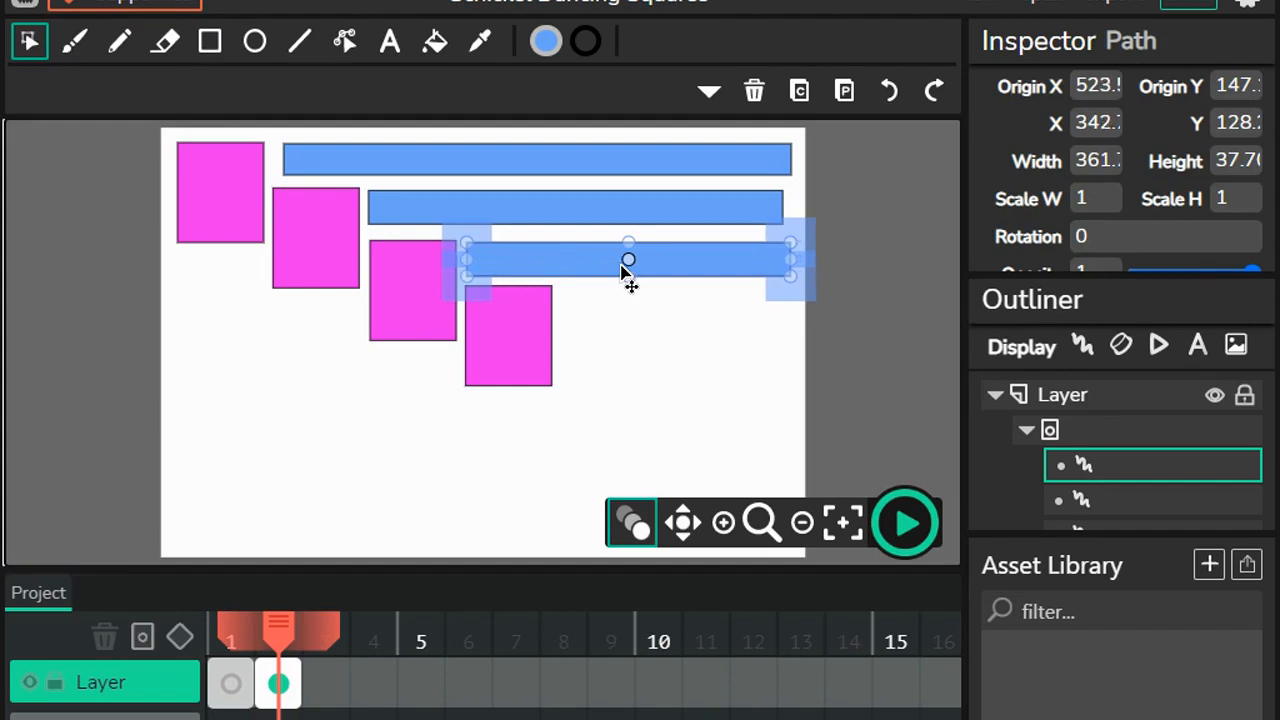
pyautogui.press('Right')
pyautogui.press('Right')
pyautogui.press('Right')
pyautogui.moveTo(790, 264); pyautogui.dragTo(795, 268)
pyautogui.click(873, 286)
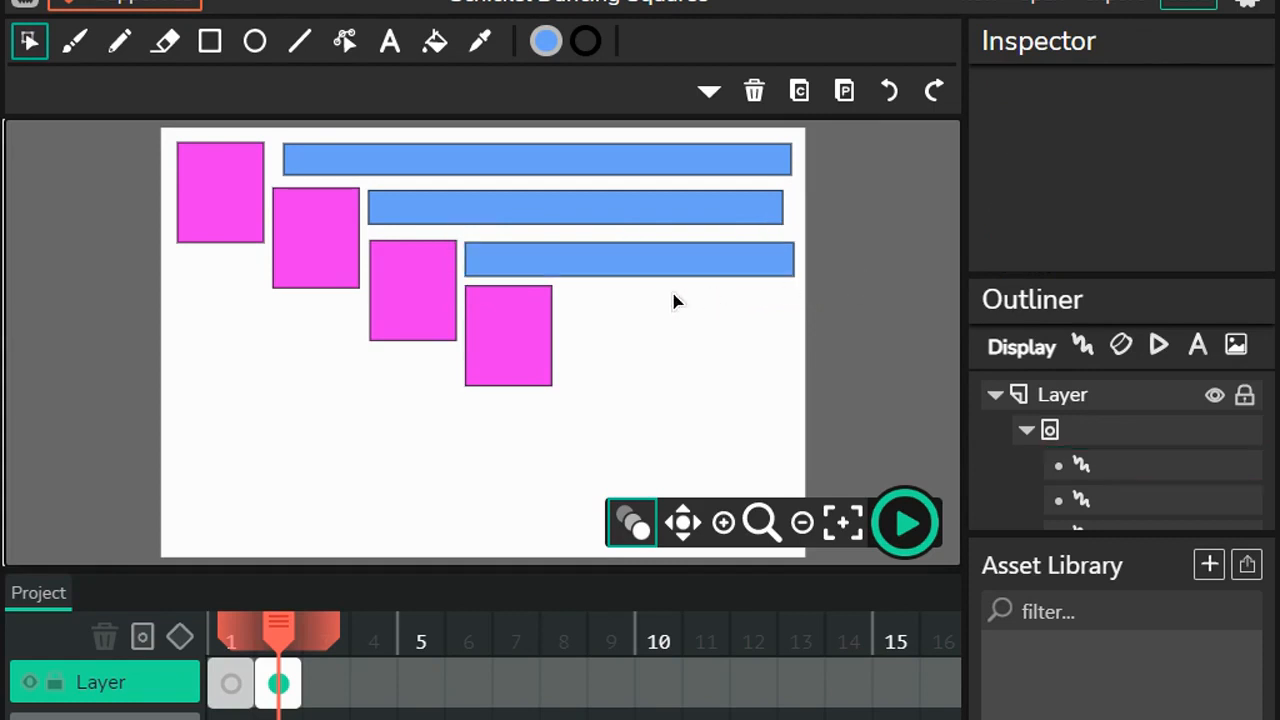
# Step: Nudge the third magenta square slightly down to line its top edge up with the blue bar beside it
pyautogui.click(392, 286)
pyautogui.moveTo(392, 284); pyautogui.dragTo(393, 287)
pyautogui.press('Up')
# Step: Duplicate the third and fourth magenta squares together and place the copies lower right as the staircase's fifth and sixth squares
pyautogui.keyDown('shift'); pyautogui.click(527, 338); pyautogui.keyUp('shift')
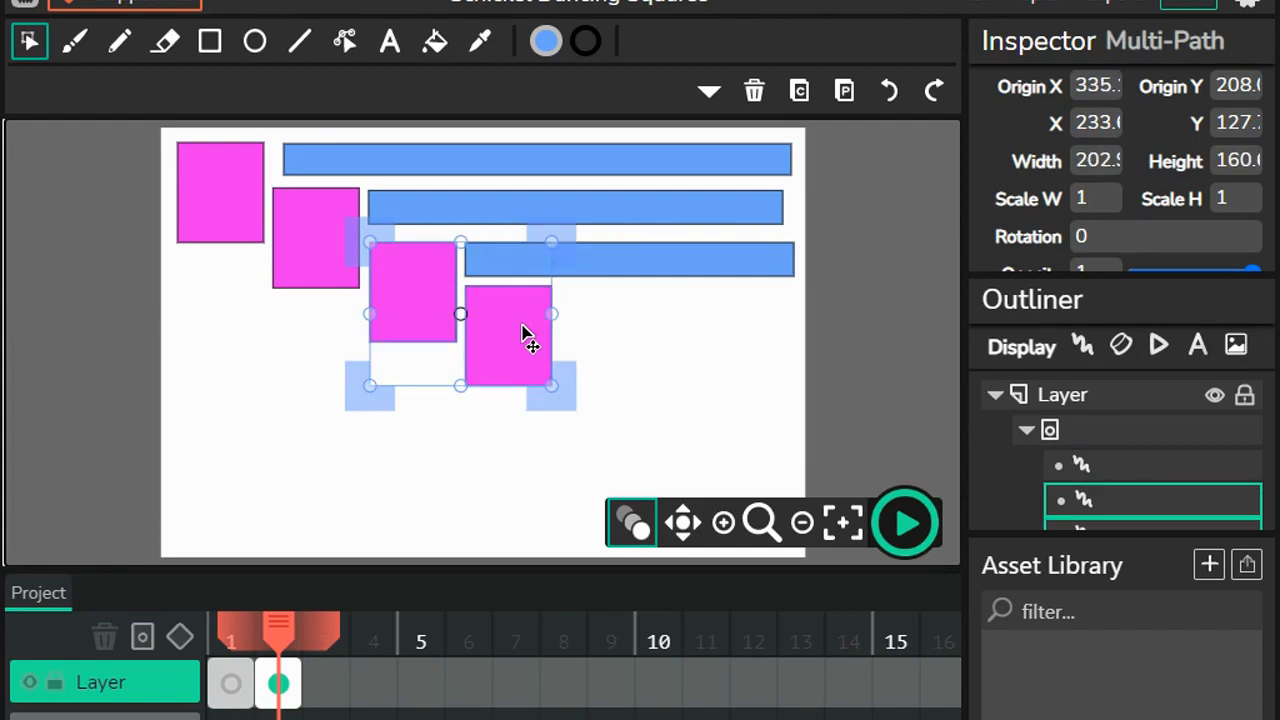
pyautogui.hotkey('ctrl', 'd')
pyautogui.moveTo(523, 366); pyautogui.dragTo(715, 424)
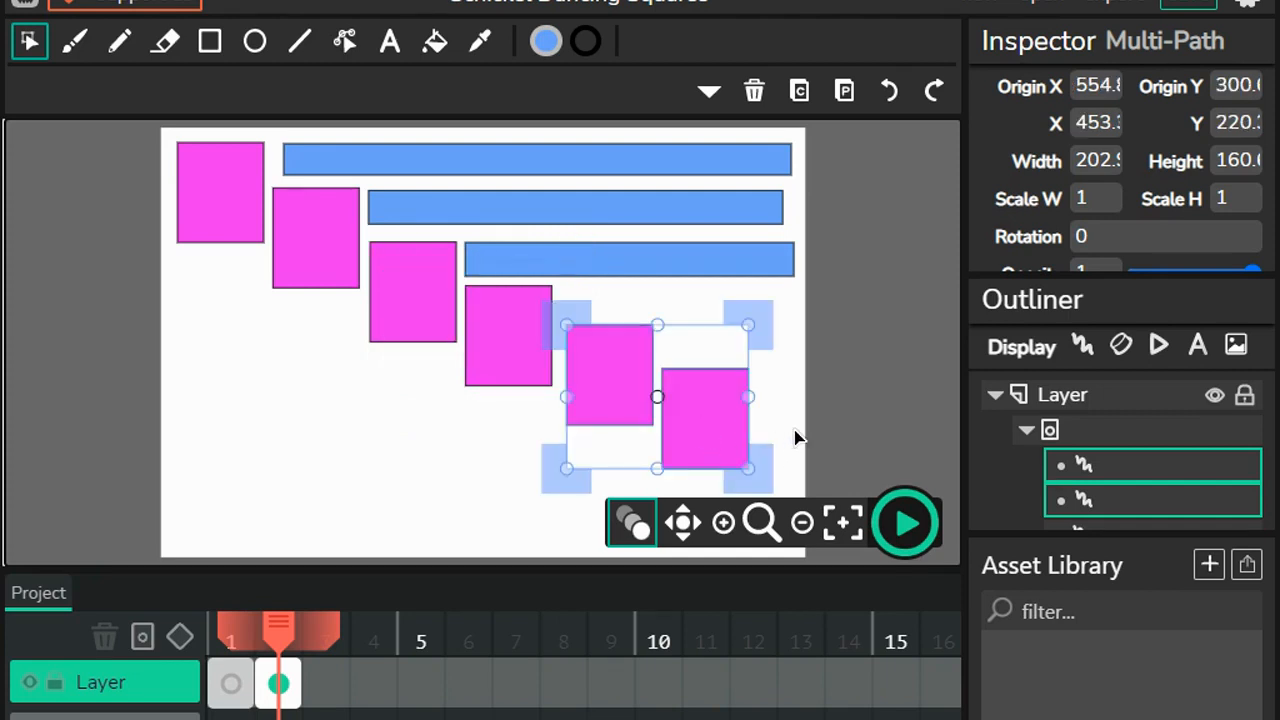
pyautogui.click(839, 445)
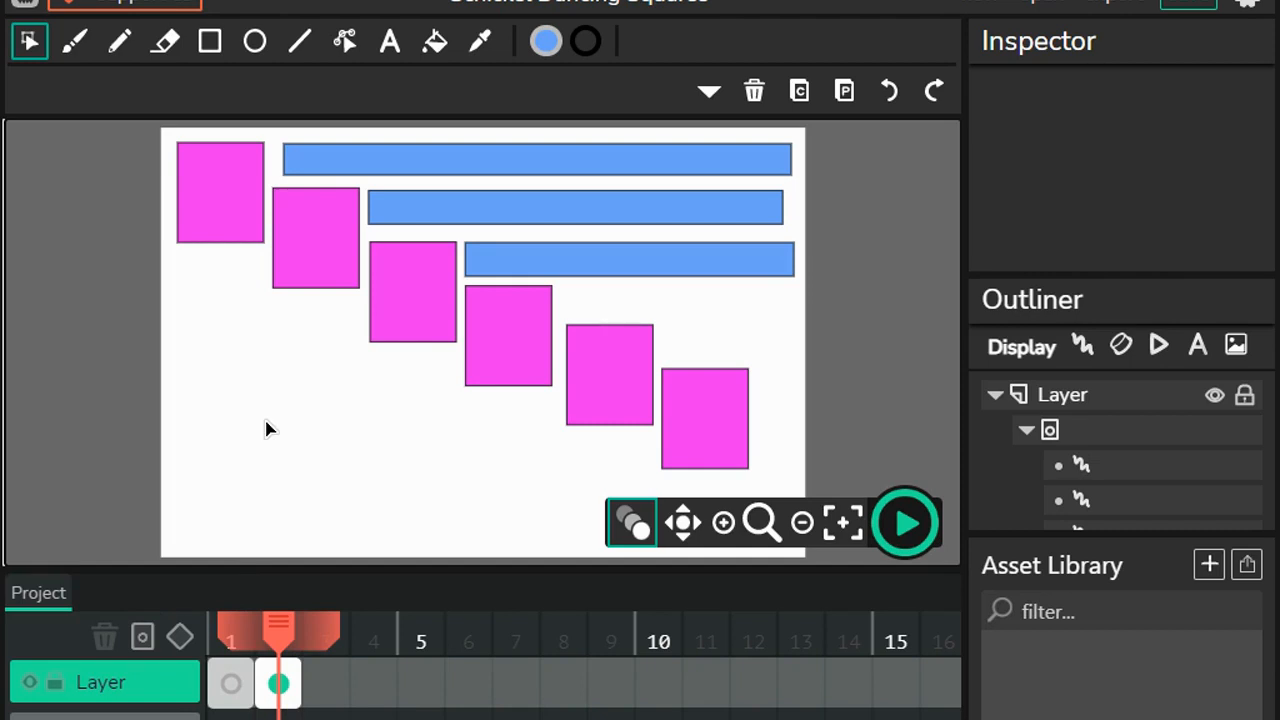
# Step: Set the fill color to green 46FB50 and draw a large nearly square rectangle below the first magenta square
pyautogui.click(212, 44)
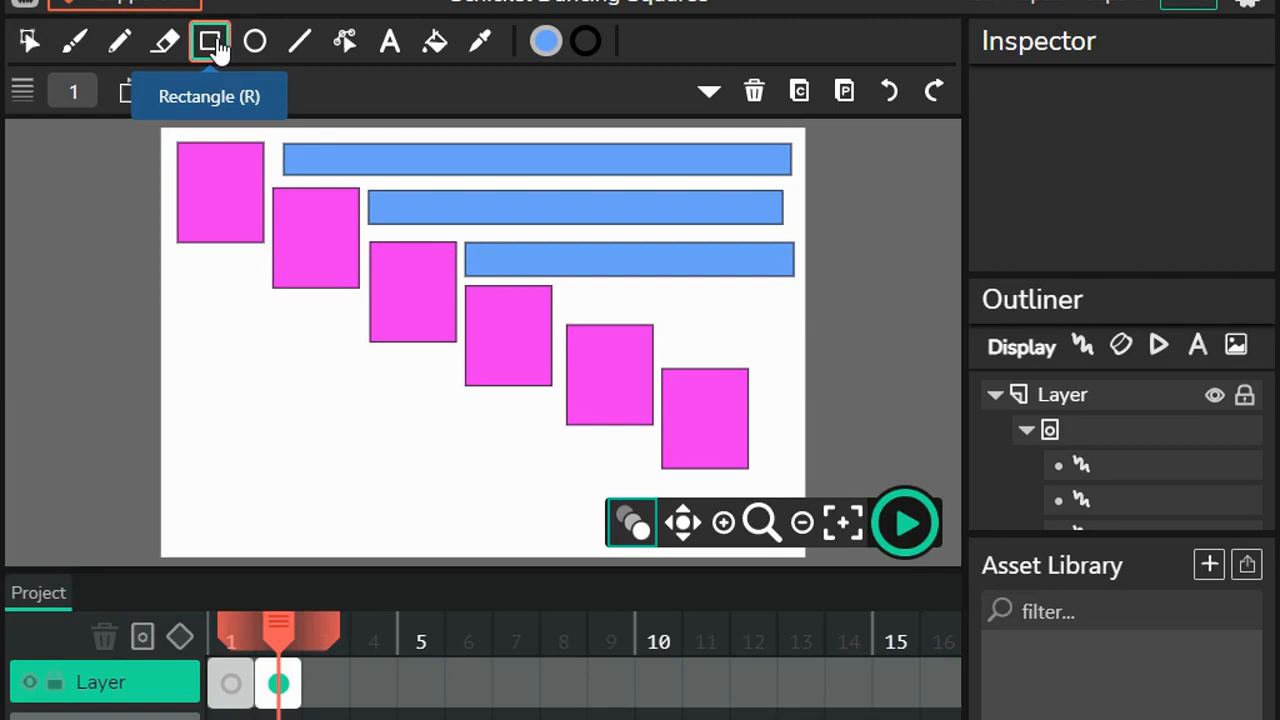
pyautogui.click(546, 41)
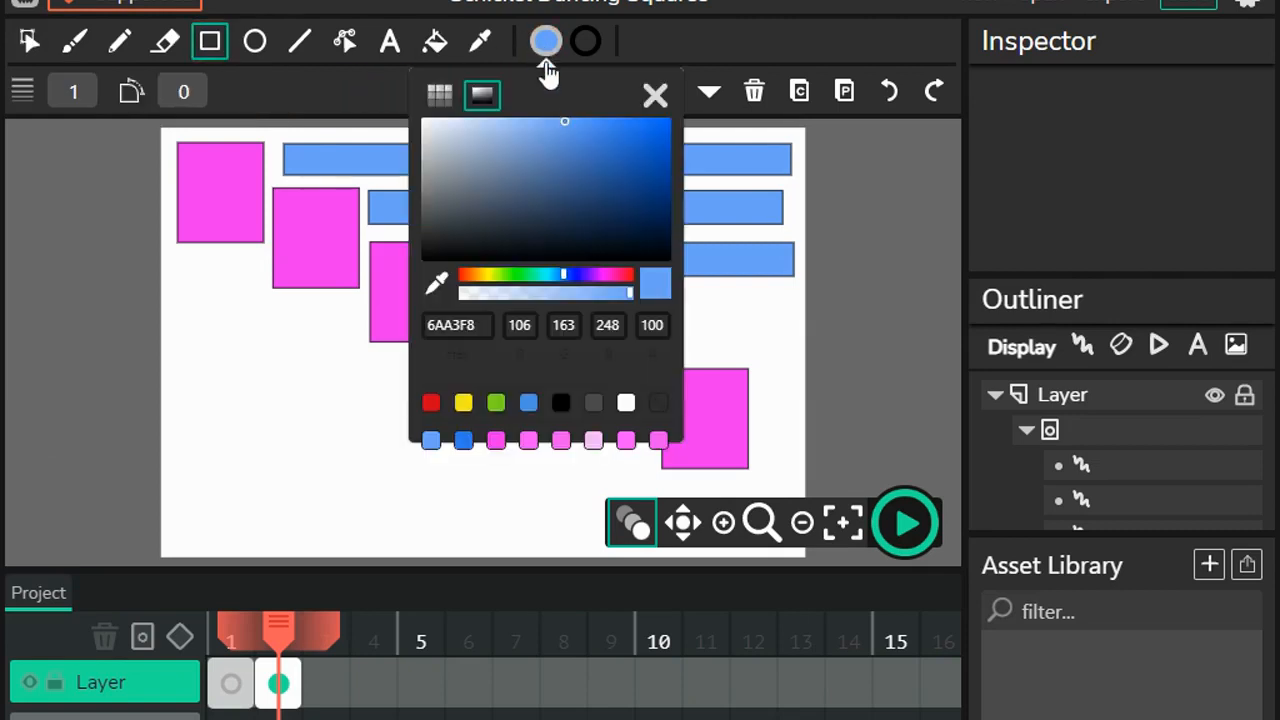
pyautogui.click(512, 276)
pyautogui.click(519, 270)
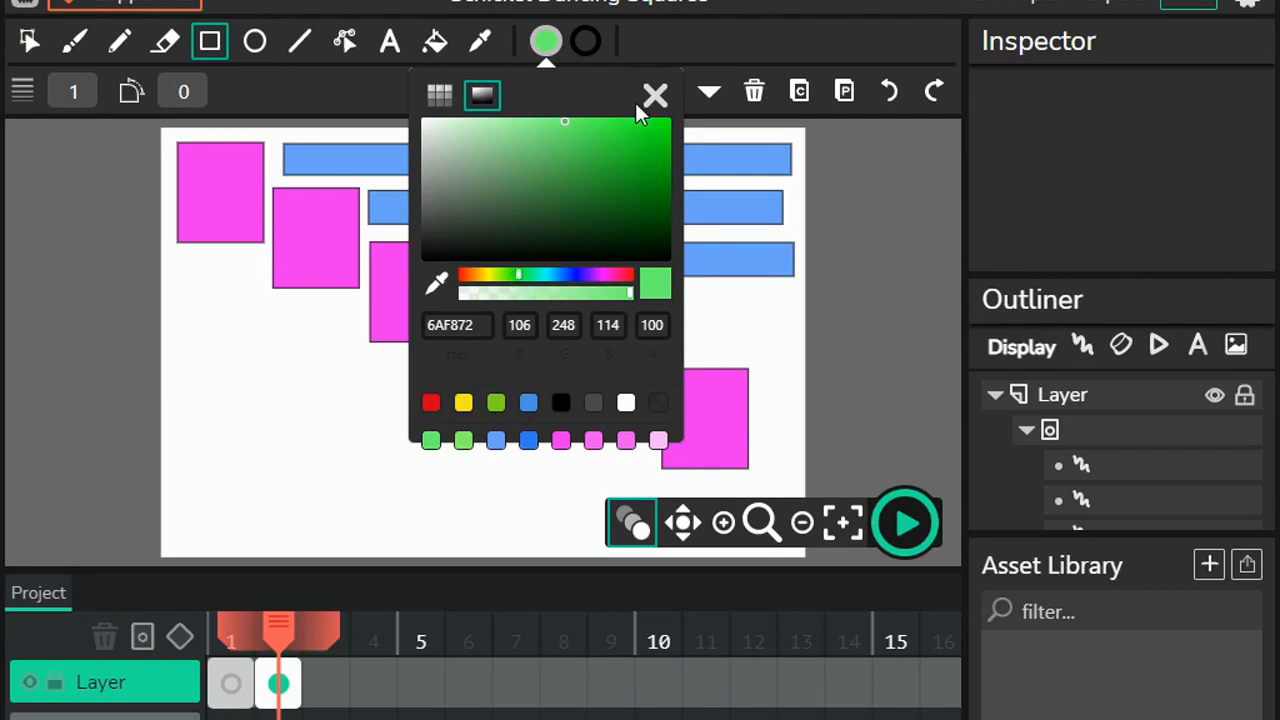
pyautogui.click(601, 120)
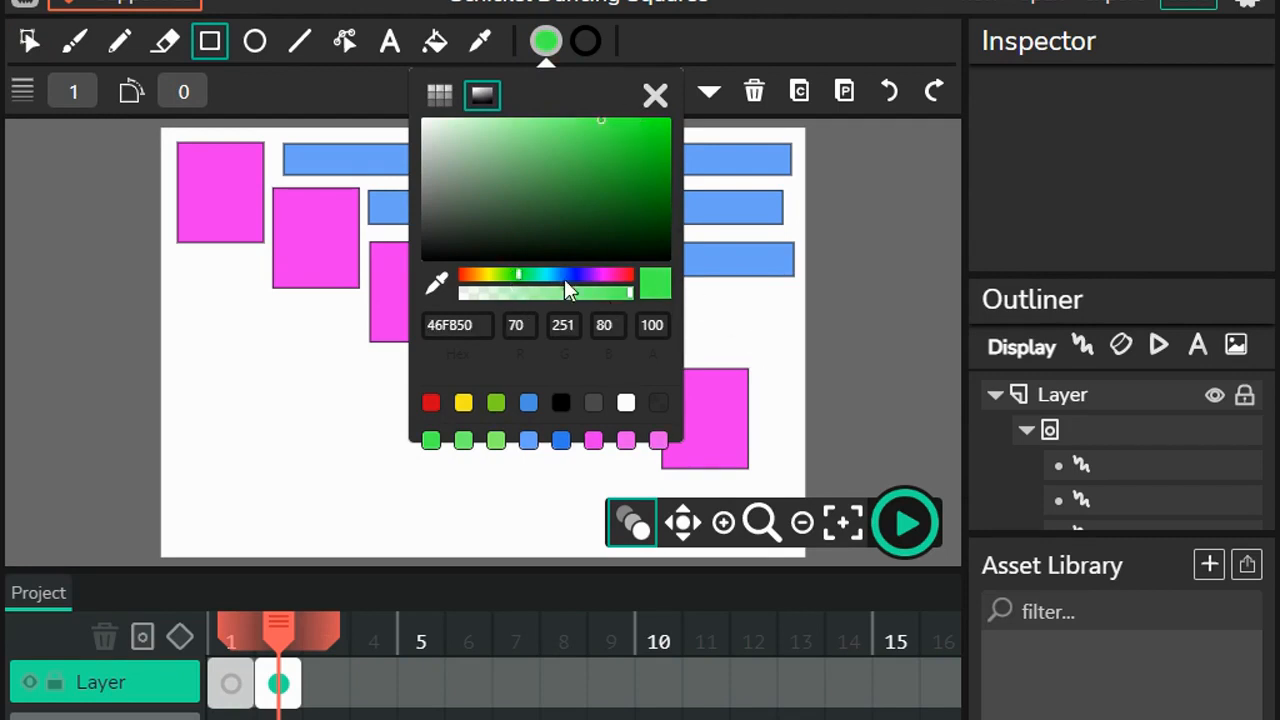
pyautogui.click(209, 40)
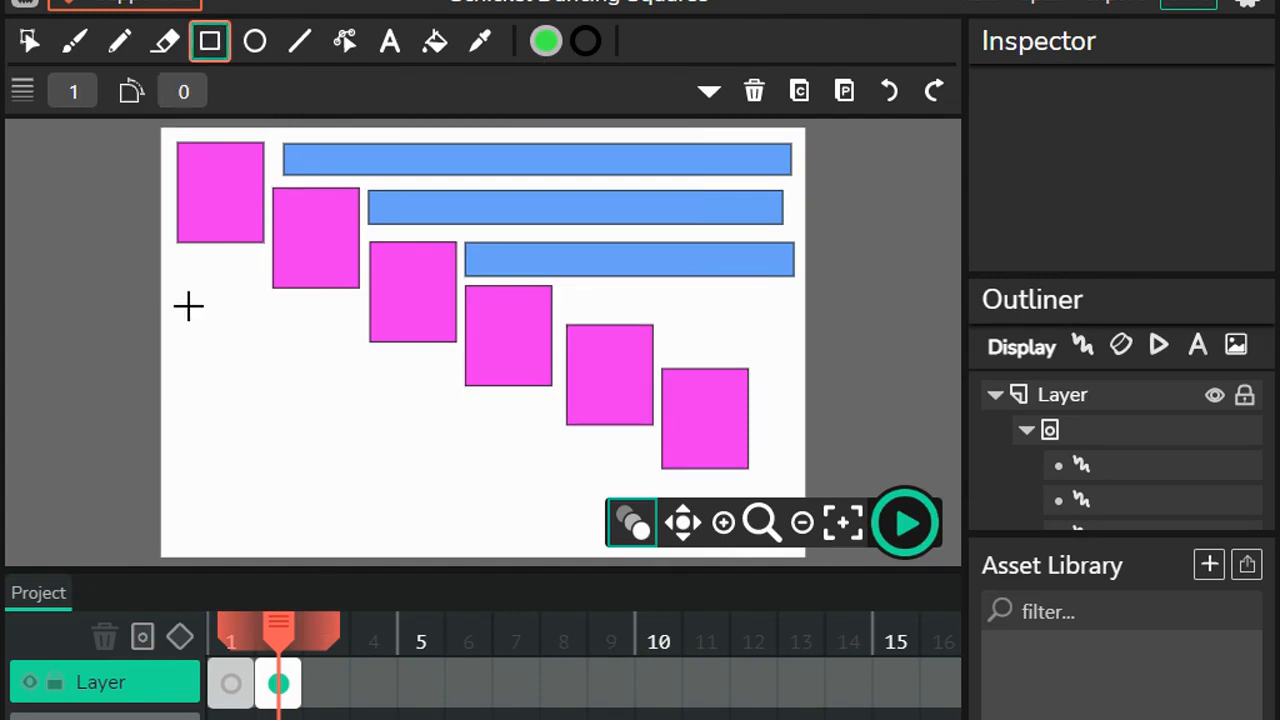
pyautogui.moveTo(183, 296)
pyautogui.mouseDown()
pyautogui.moveTo(346, 374)
pyautogui.moveTo(360, 403)
pyautogui.moveTo(323, 426)
pyautogui.mouseUp()
# Step: Set the fill color to green 3DDC46 and draw a smaller rectangle centered inside the large green one
pyautogui.click(546, 45)
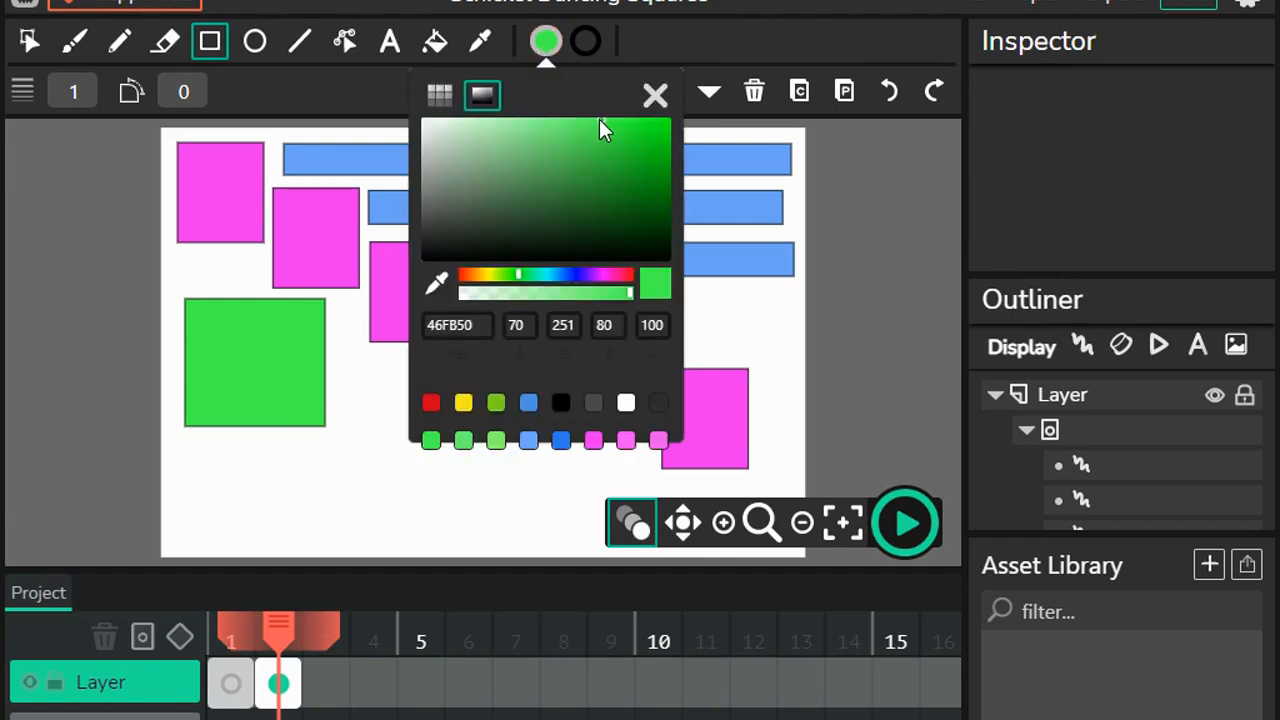
pyautogui.click(602, 138)
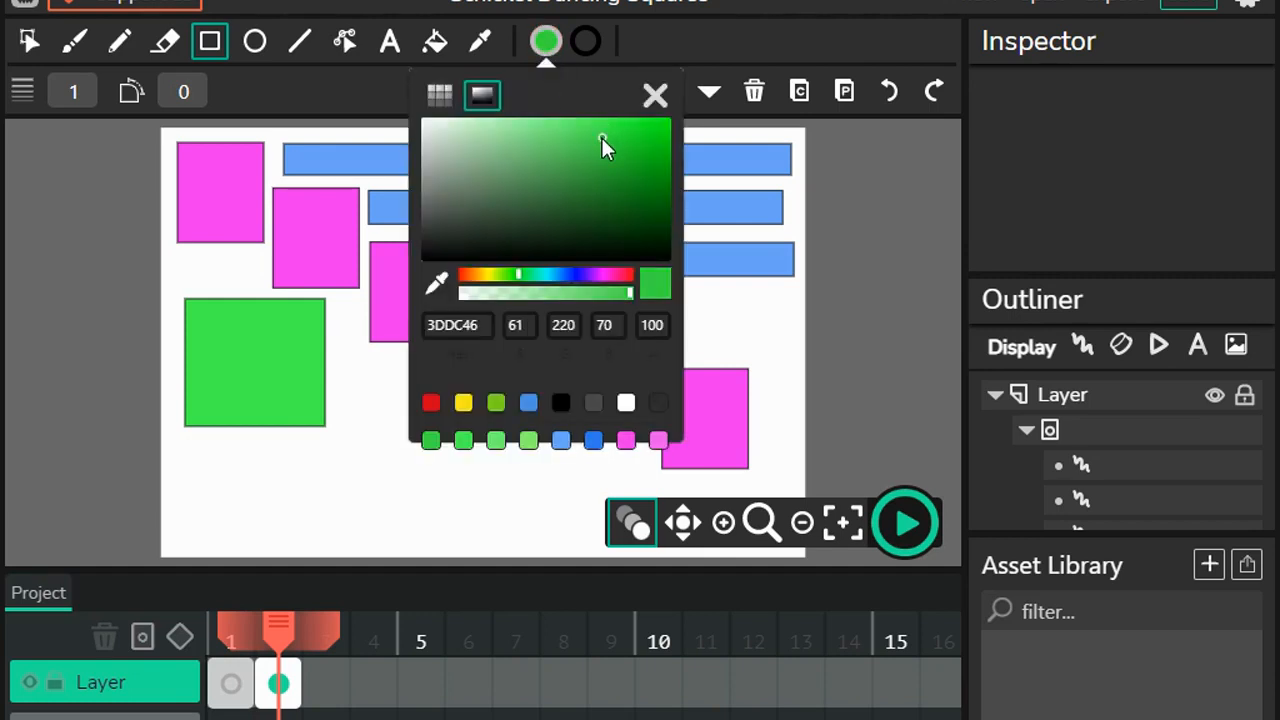
pyautogui.click(209, 42)
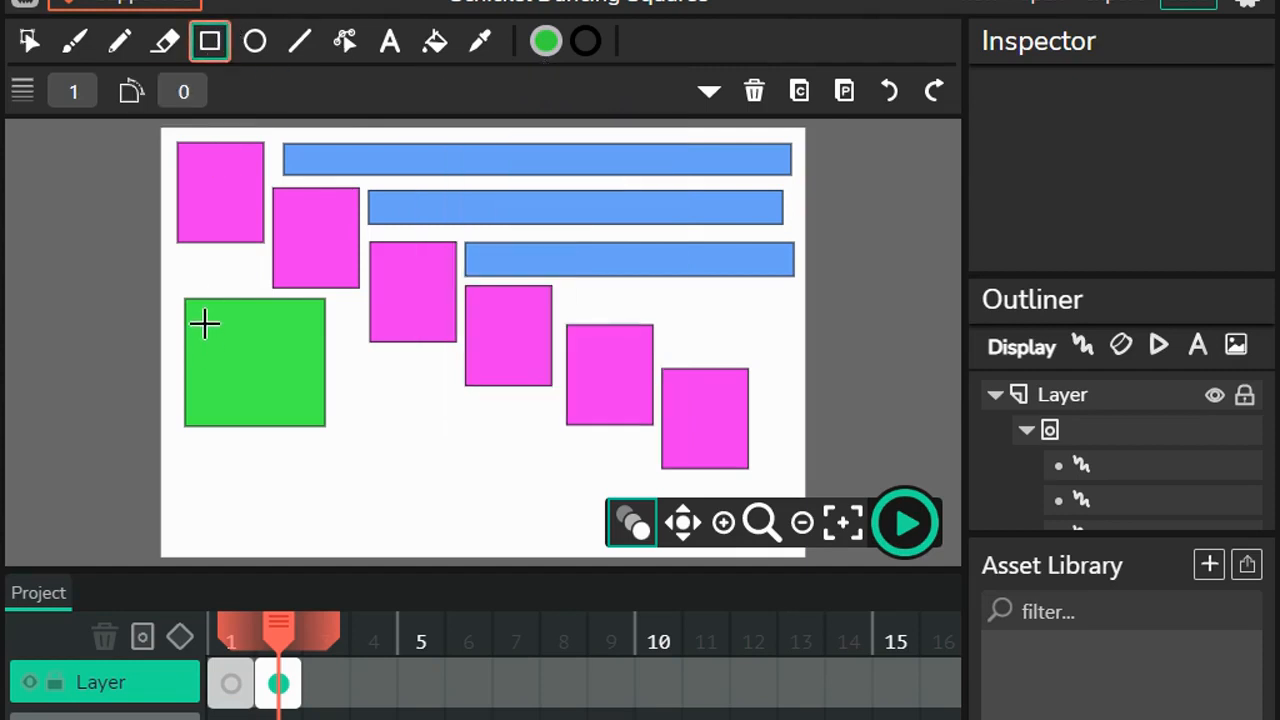
pyautogui.moveTo(203, 316); pyautogui.dragTo(308, 409)
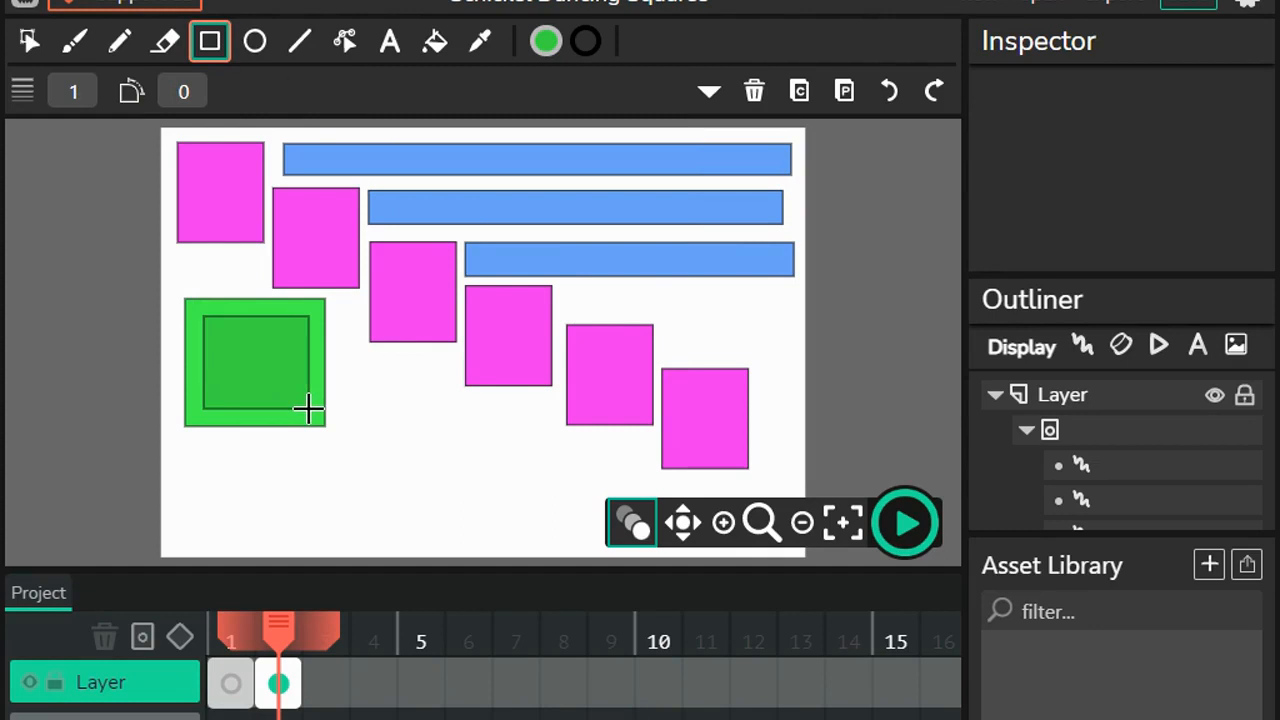
# Step: Set the fill color to green 34B83B and draw a third, smaller rectangle nested inside the two green ones
pyautogui.click(545, 41)
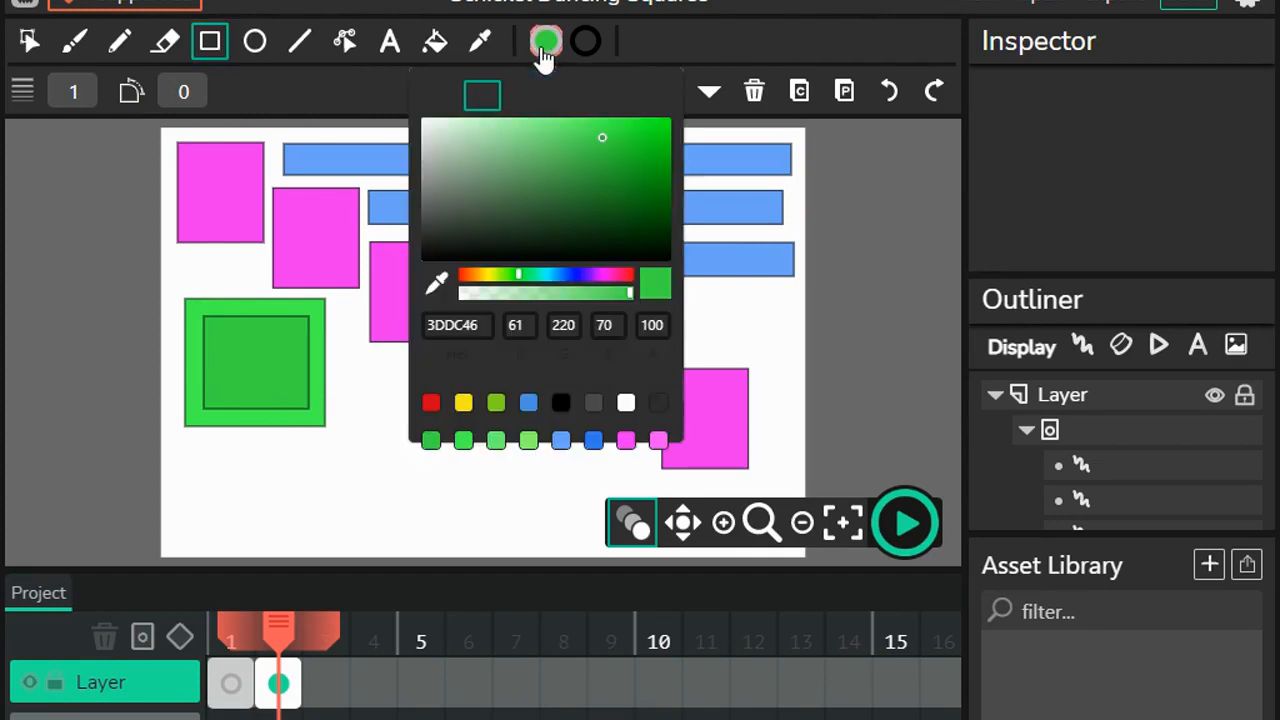
pyautogui.click(600, 157)
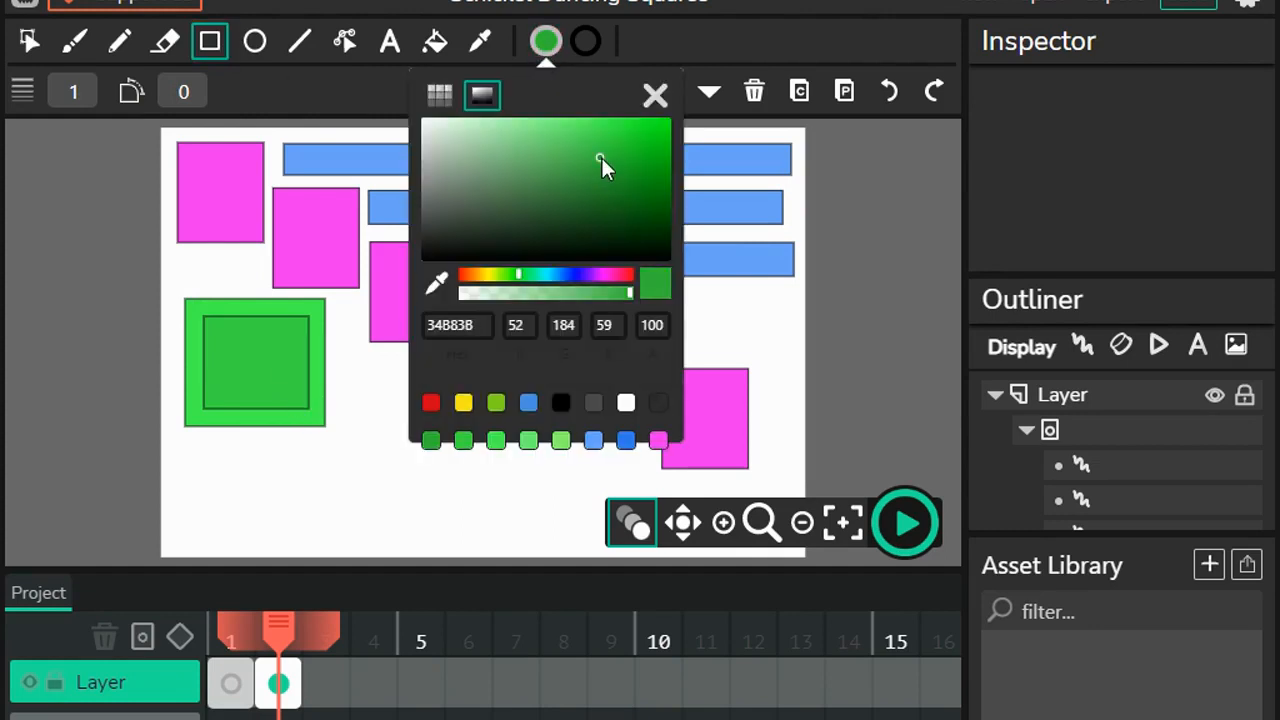
pyautogui.click(209, 50)
pyautogui.moveTo(222, 333); pyautogui.dragTo(296, 394)
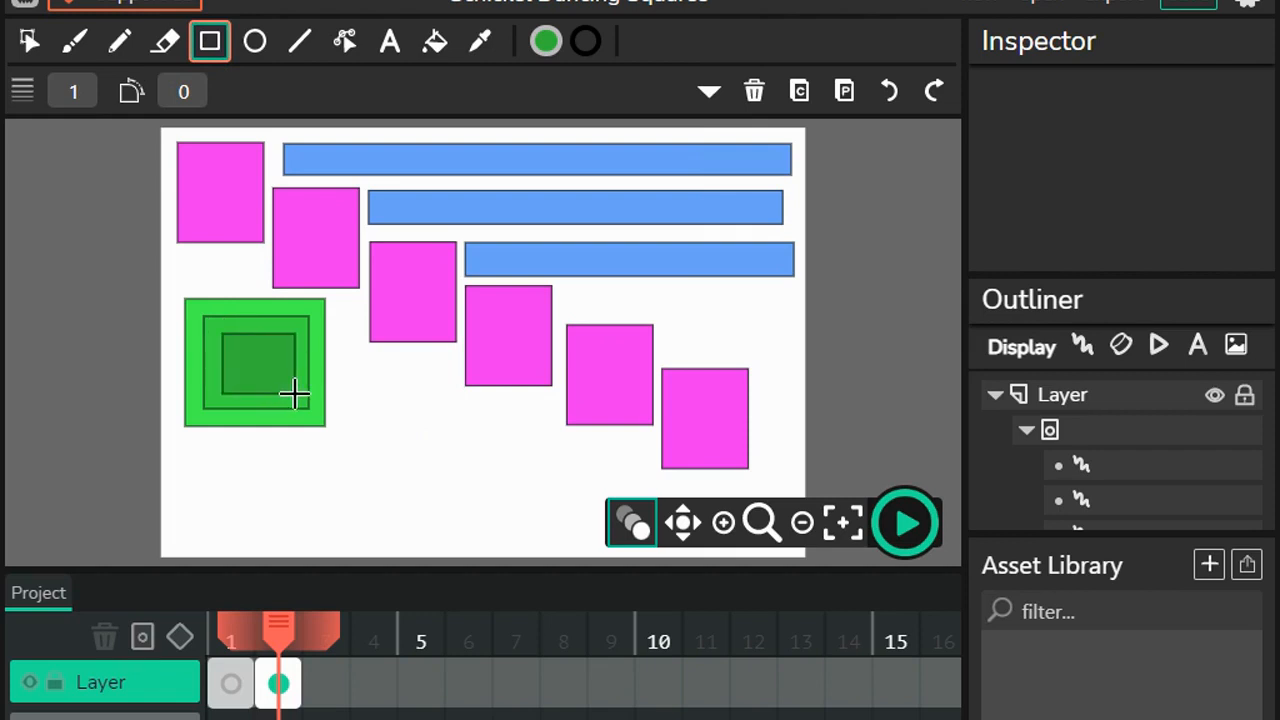
# Step: Set the fill color to dark green 2D9D33 and draw a fourth rectangle nested inside the third green one
pyautogui.click(548, 42)
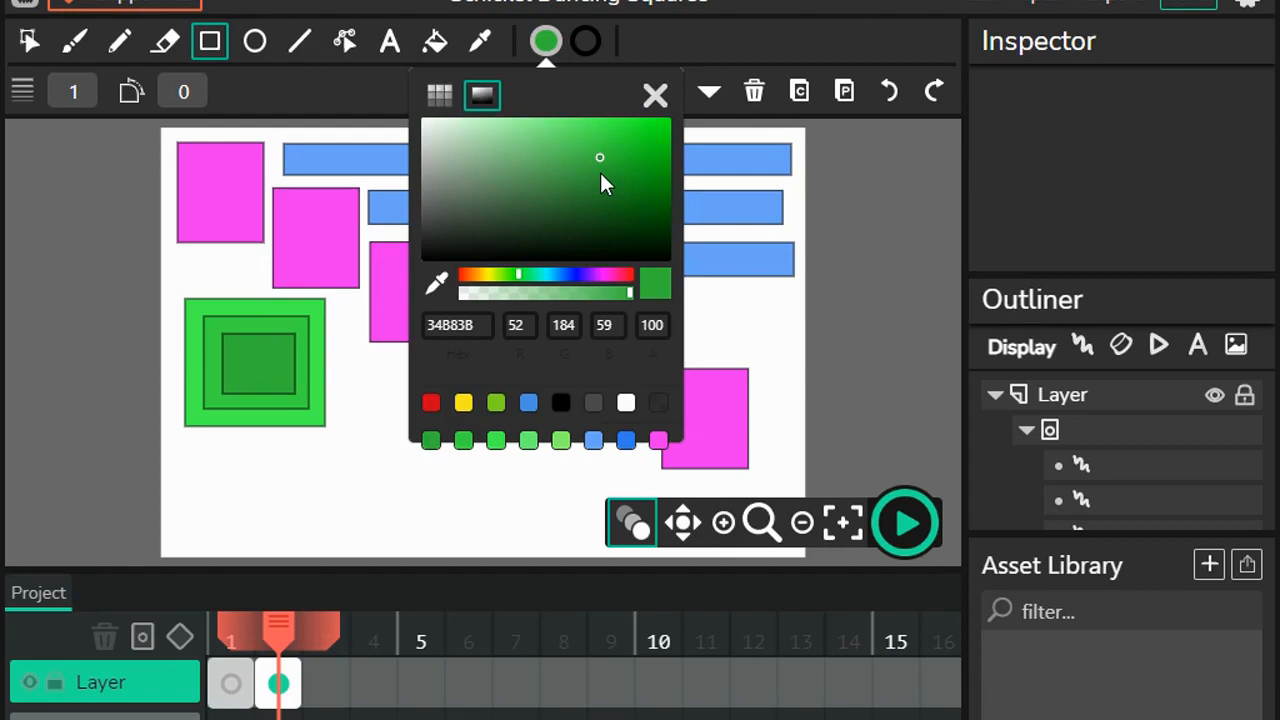
pyautogui.click(600, 172)
pyautogui.click(212, 56)
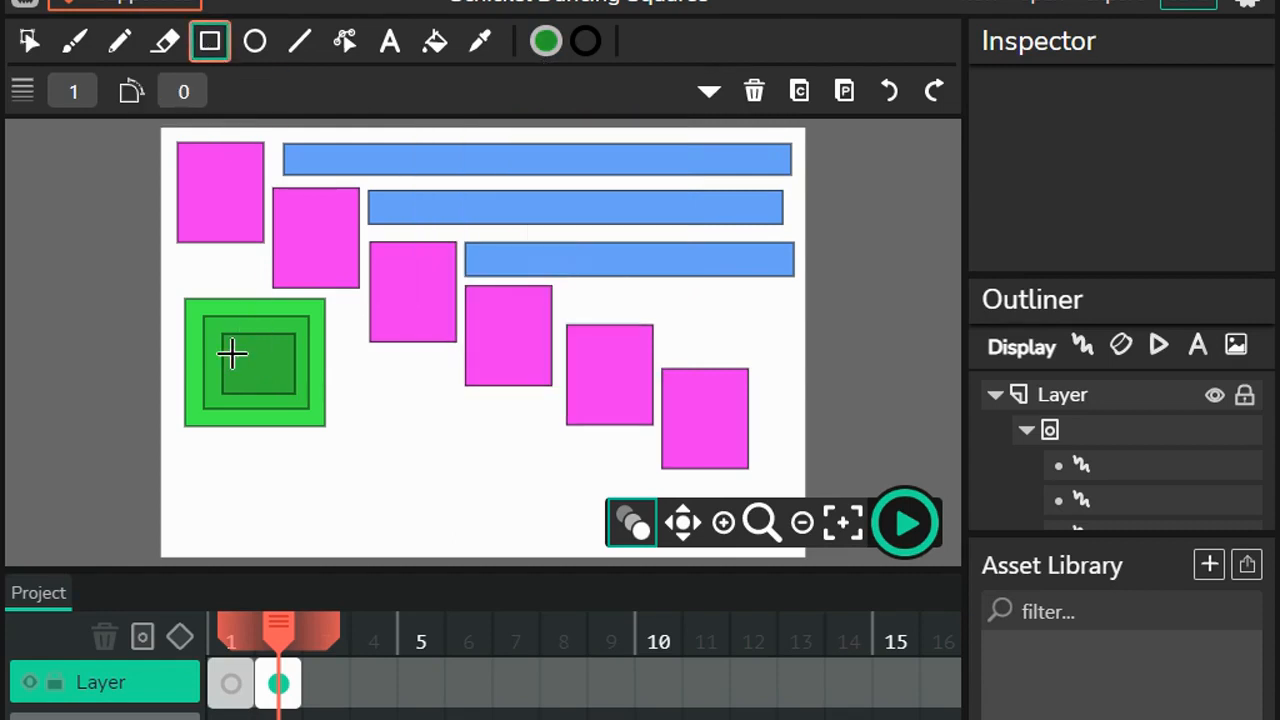
pyautogui.moveTo(238, 348); pyautogui.dragTo(284, 382)
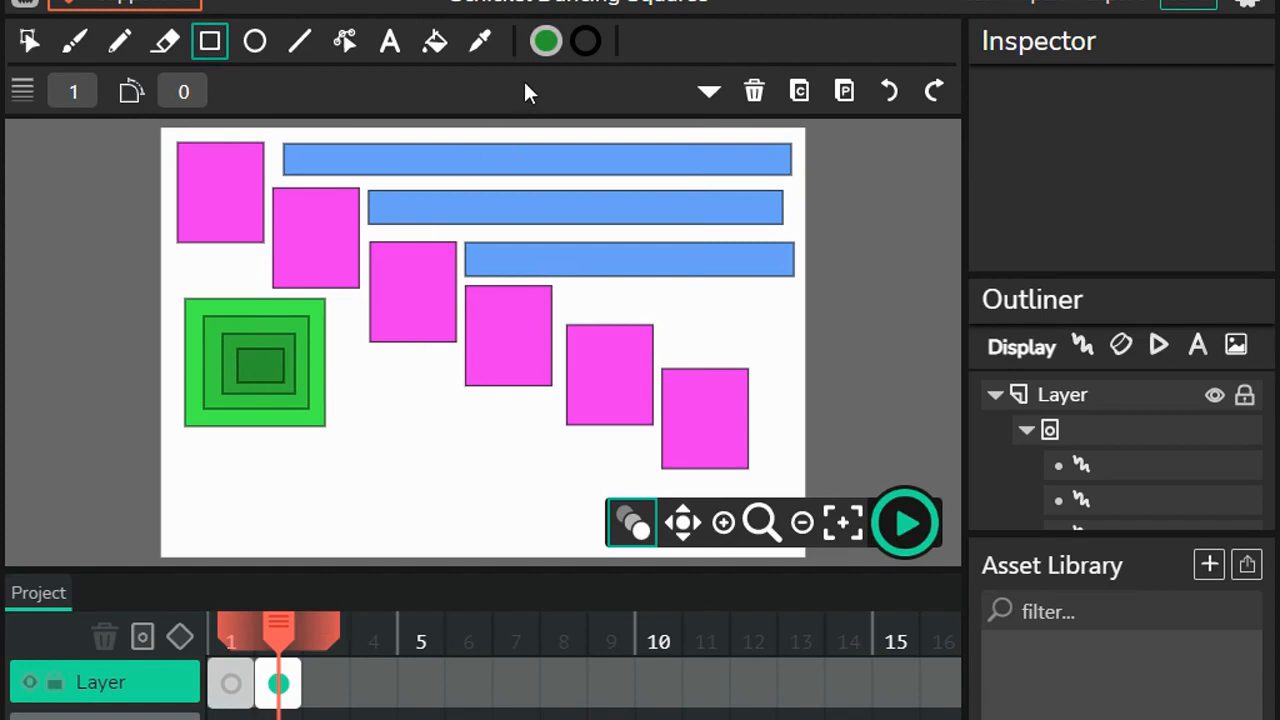
# Step: Set the fill color to an even darker green and draw a tiny fifth rectangle at the center of the nested green rectangles
pyautogui.click(546, 44)
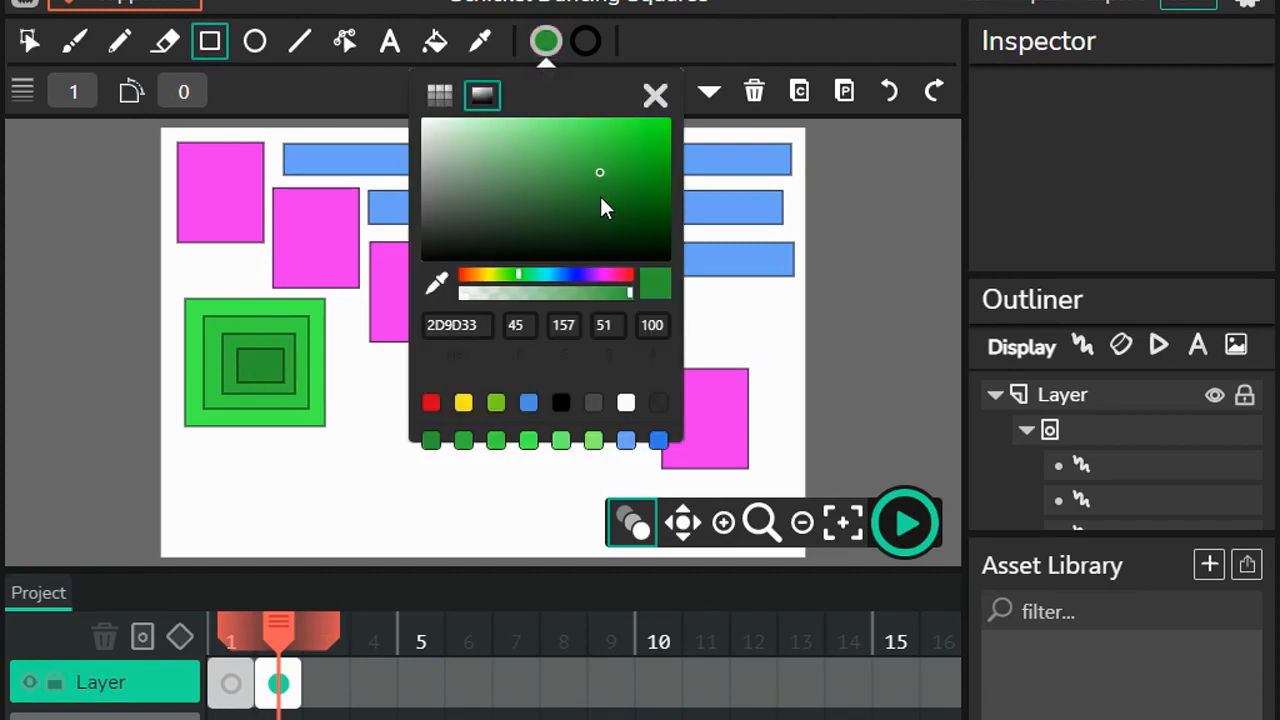
pyautogui.click(600, 196)
pyautogui.click(212, 38)
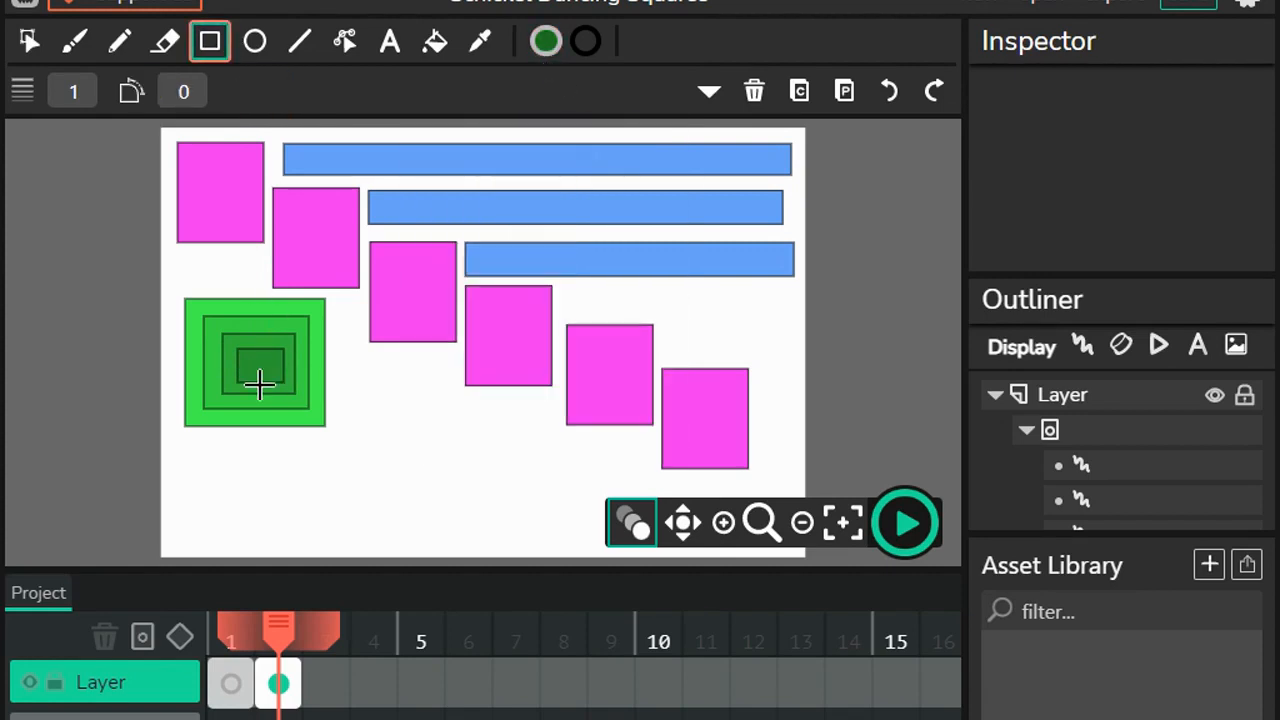
pyautogui.moveTo(249, 362); pyautogui.dragTo(271, 378)
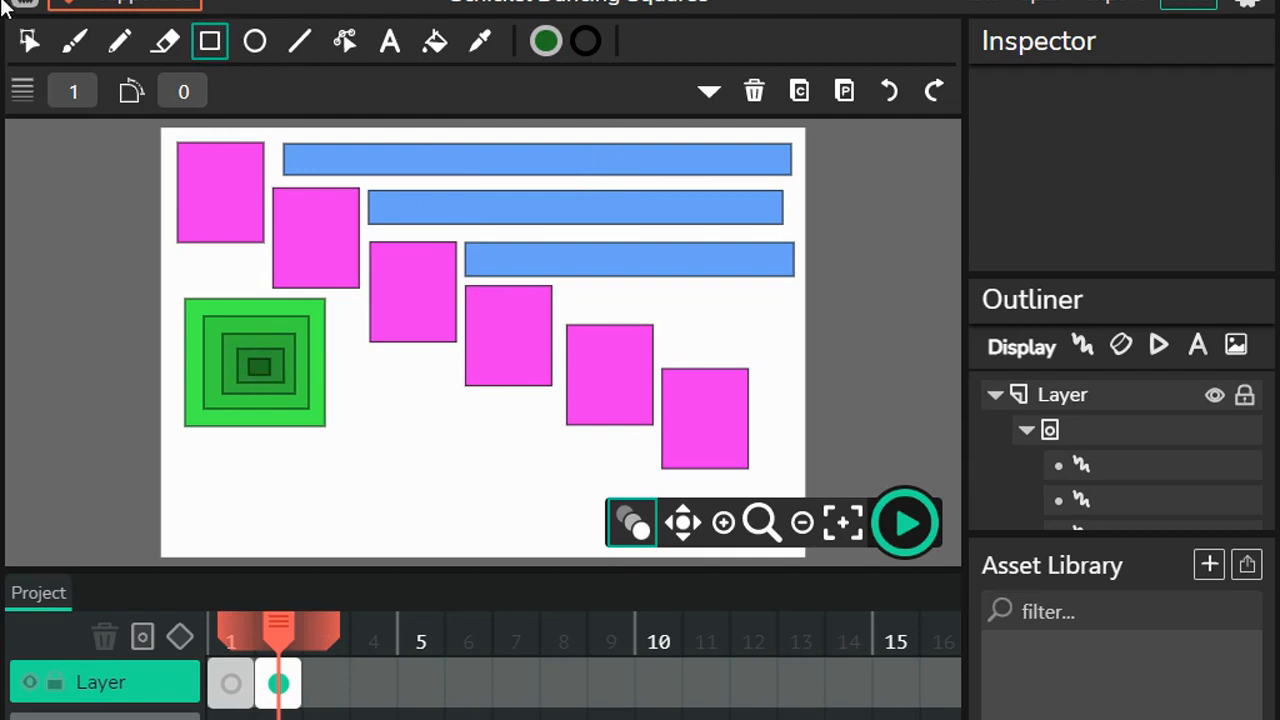
# Step: Duplicate all five nested green rectangles together and place the copy just below the fourth magenta square
pyautogui.click(29, 41)
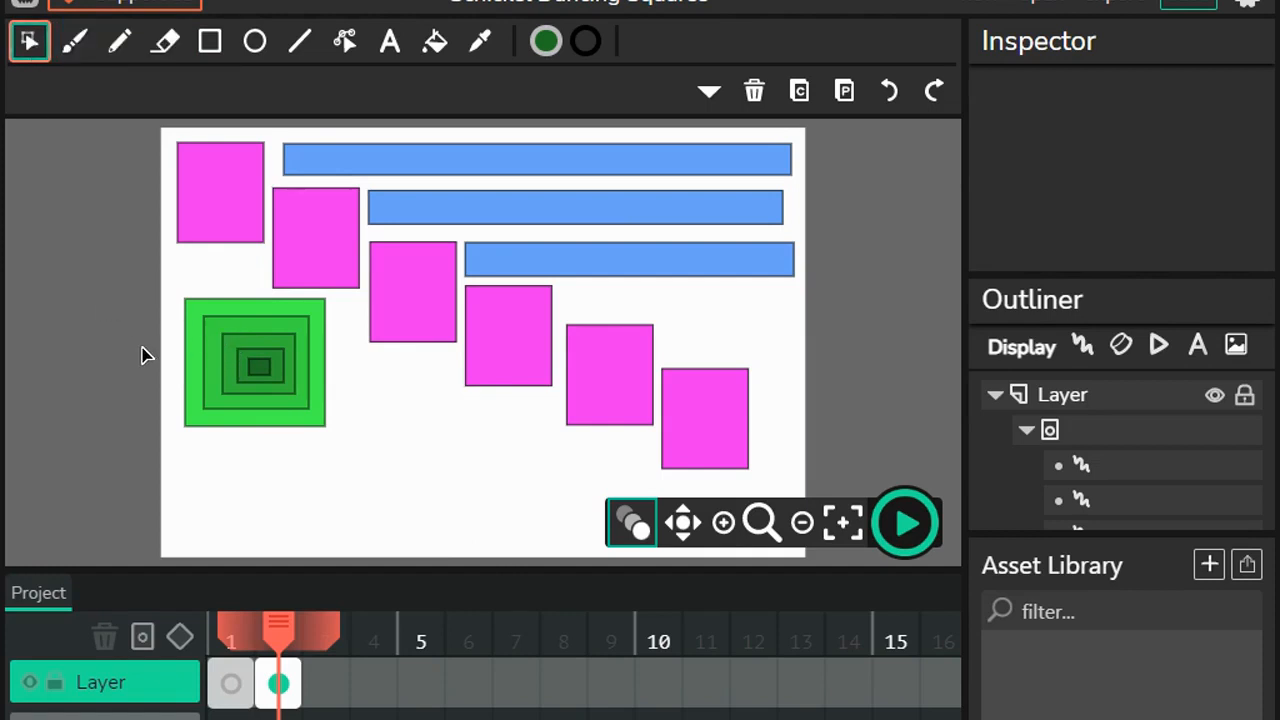
pyautogui.moveTo(142, 348); pyautogui.dragTo(324, 404)
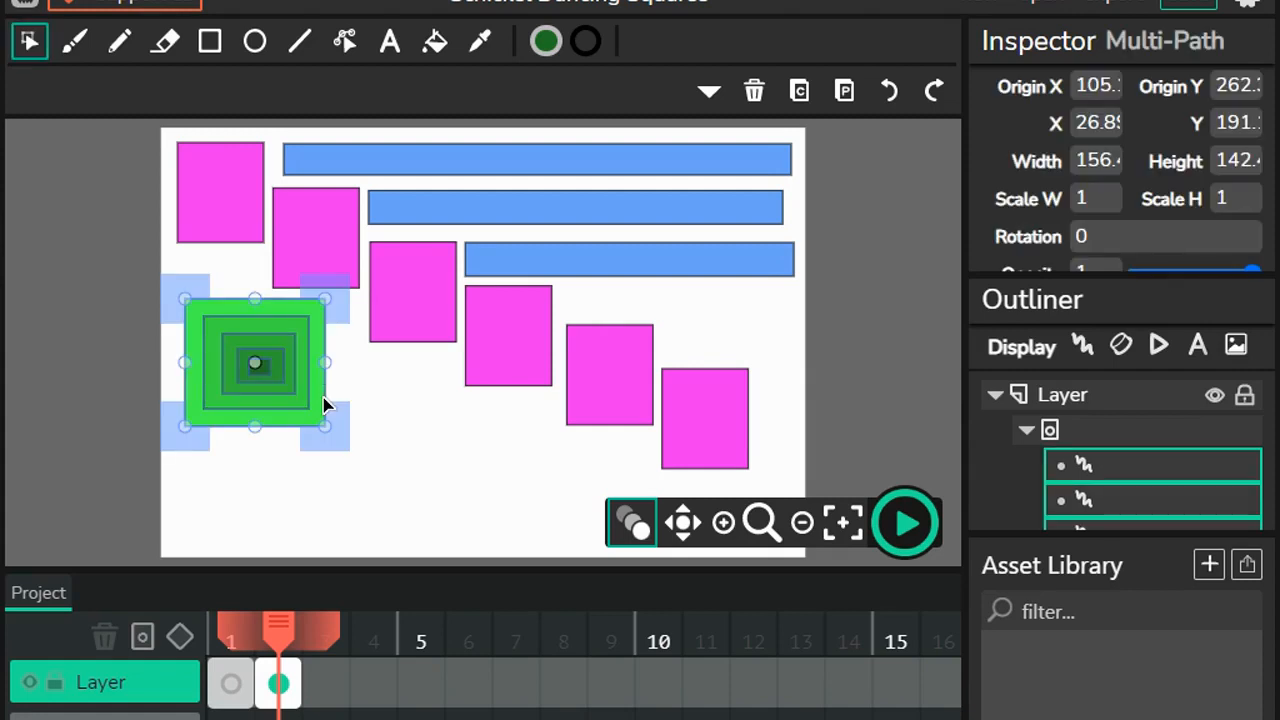
pyautogui.hotkey('ctrl', 'd')
pyautogui.moveTo(358, 468); pyautogui.dragTo(546, 514)
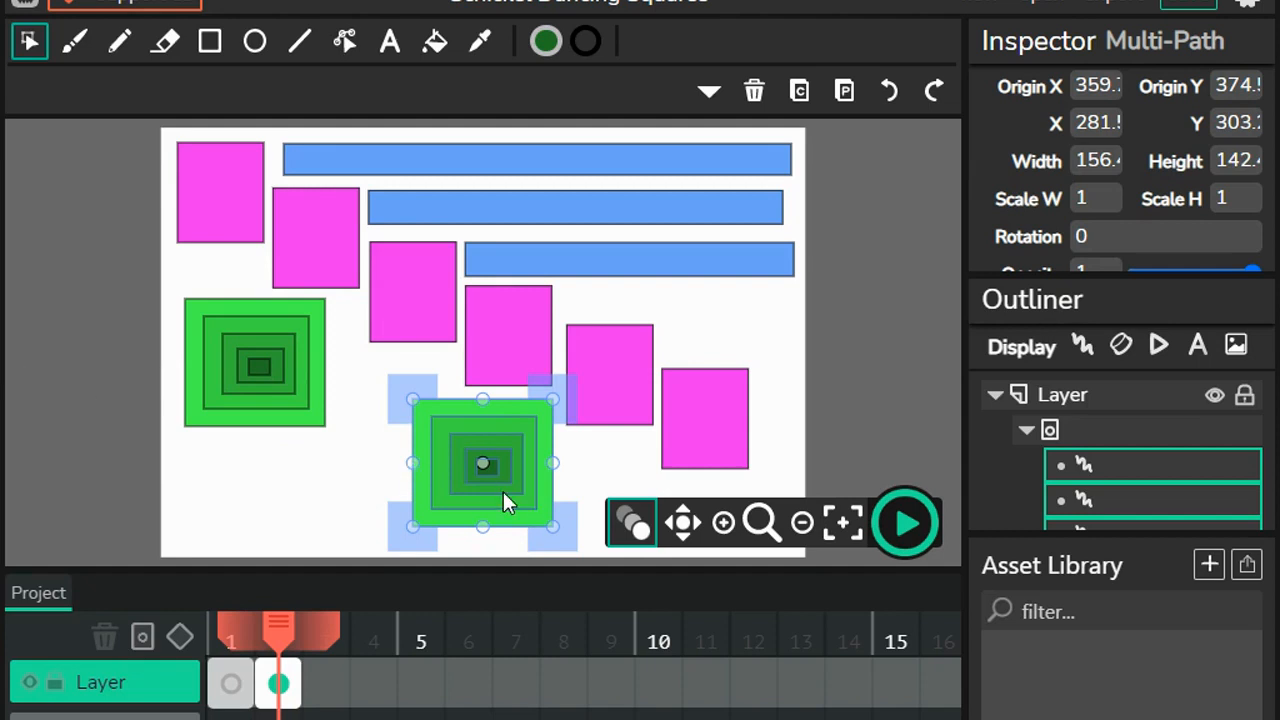
pyautogui.click(103, 440)
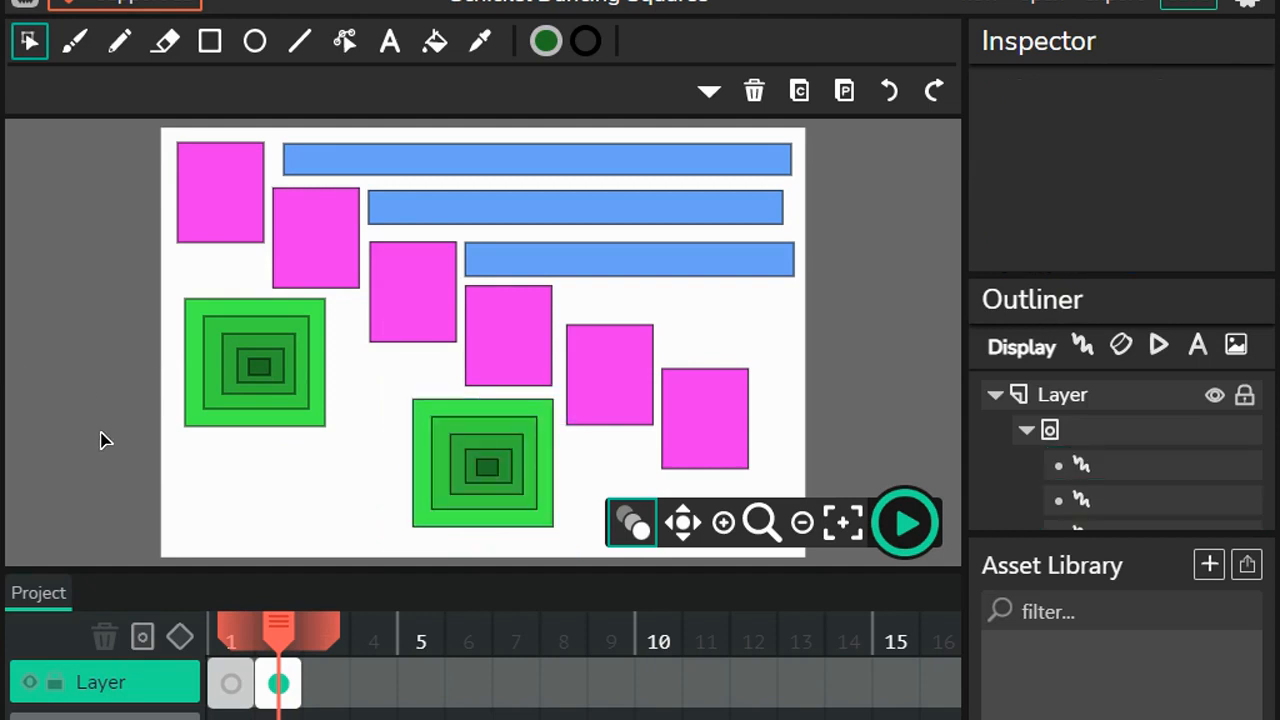
# Step: Set the fill color to red EB1F53
pyautogui.click(546, 38)
pyautogui.click(607, 159)
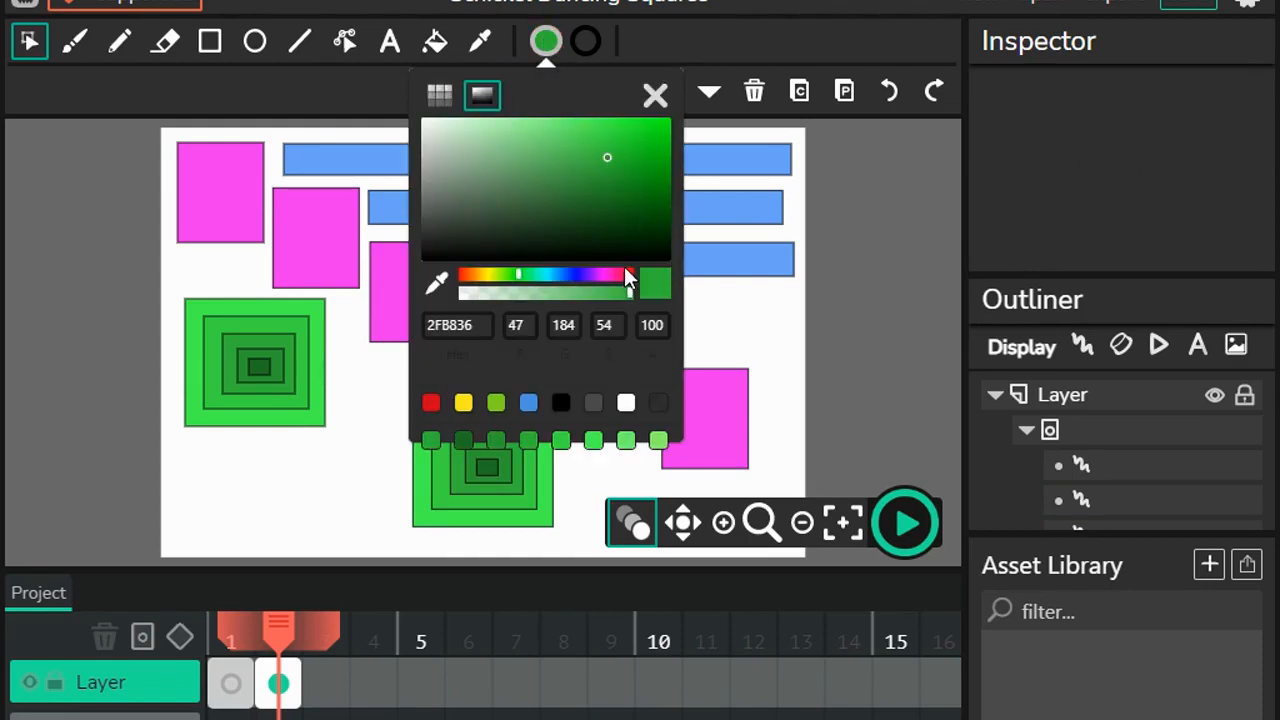
pyautogui.click(627, 272)
pyautogui.click(633, 127)
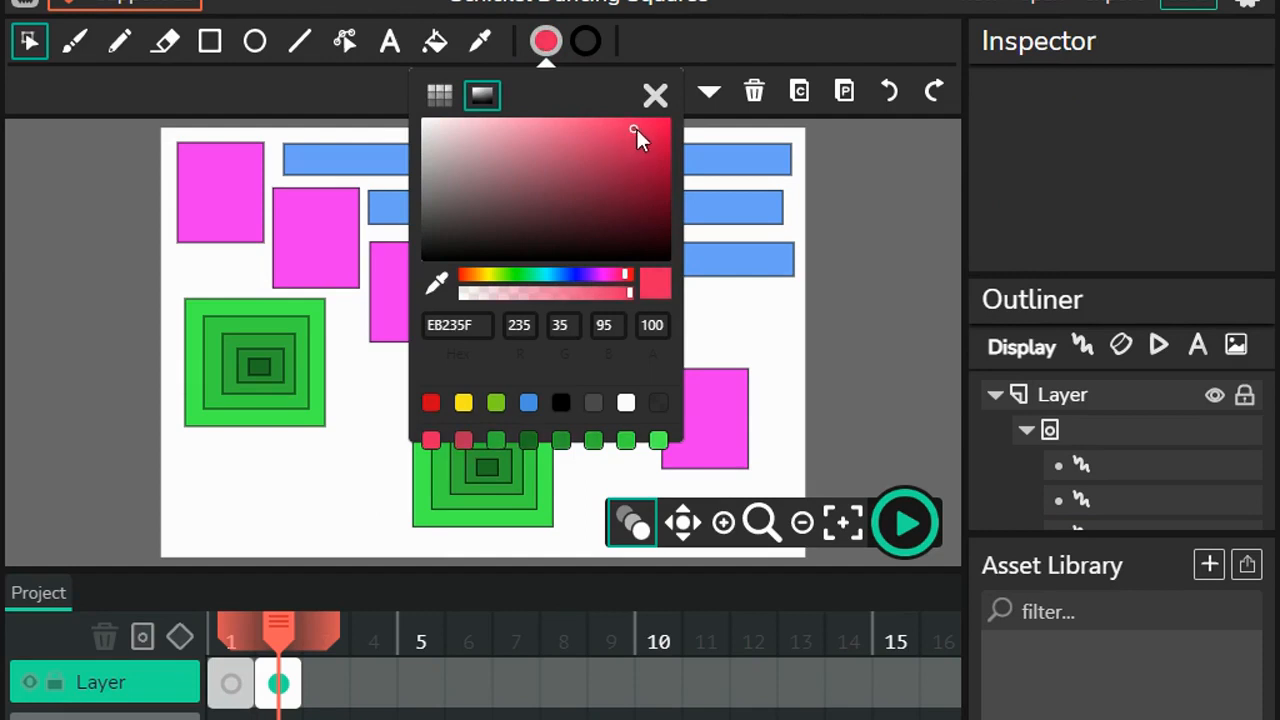
pyautogui.click(639, 129)
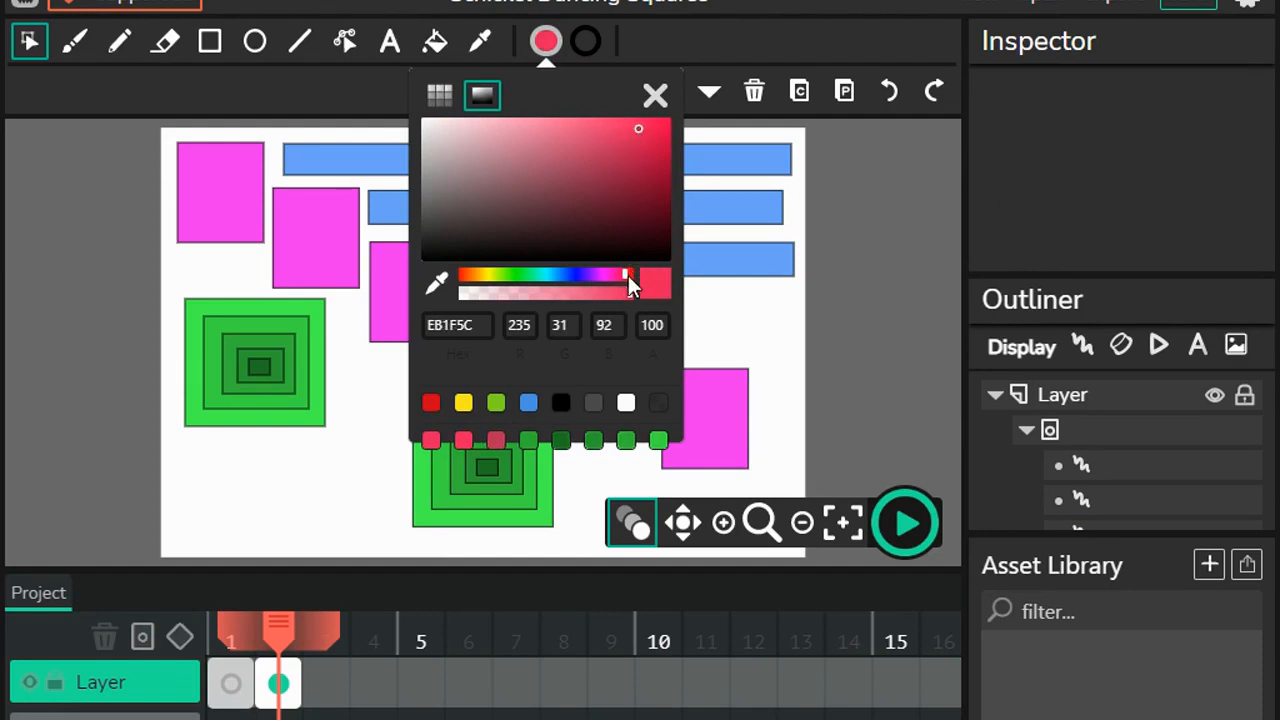
pyautogui.click(628, 276)
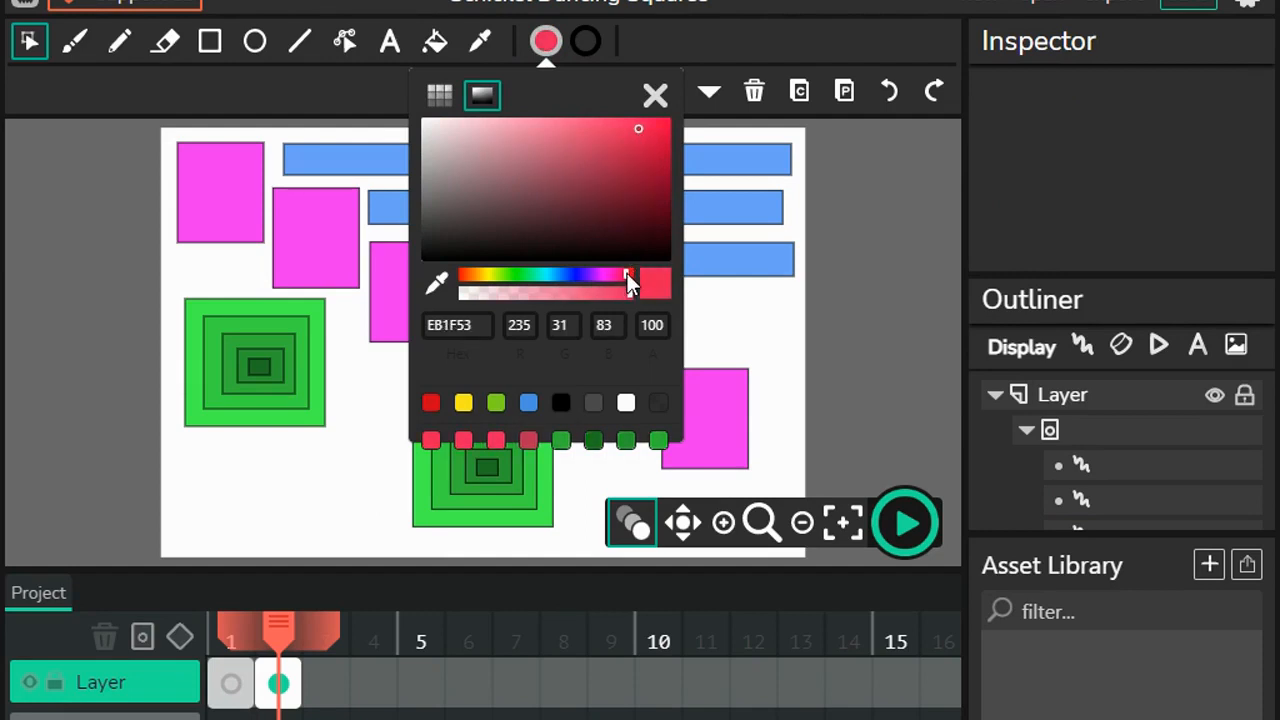
# Step: Draw three red rectangles: a tall one between the green groups, a wide one below the first group, and a small one under the first magenta square
pyautogui.click(210, 41)
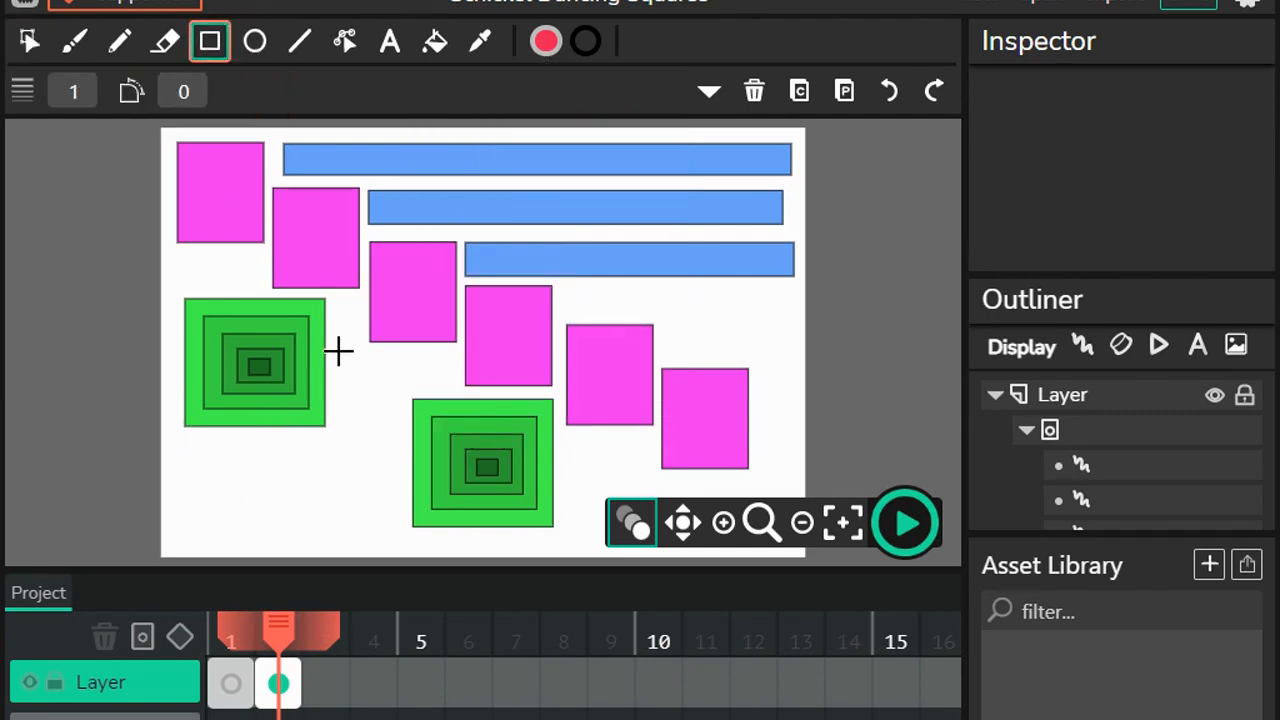
pyautogui.moveTo(338, 352)
pyautogui.mouseDown()
pyautogui.moveTo(395, 429)
pyautogui.moveTo(411, 517)
pyautogui.moveTo(402, 544)
pyautogui.mouseUp()
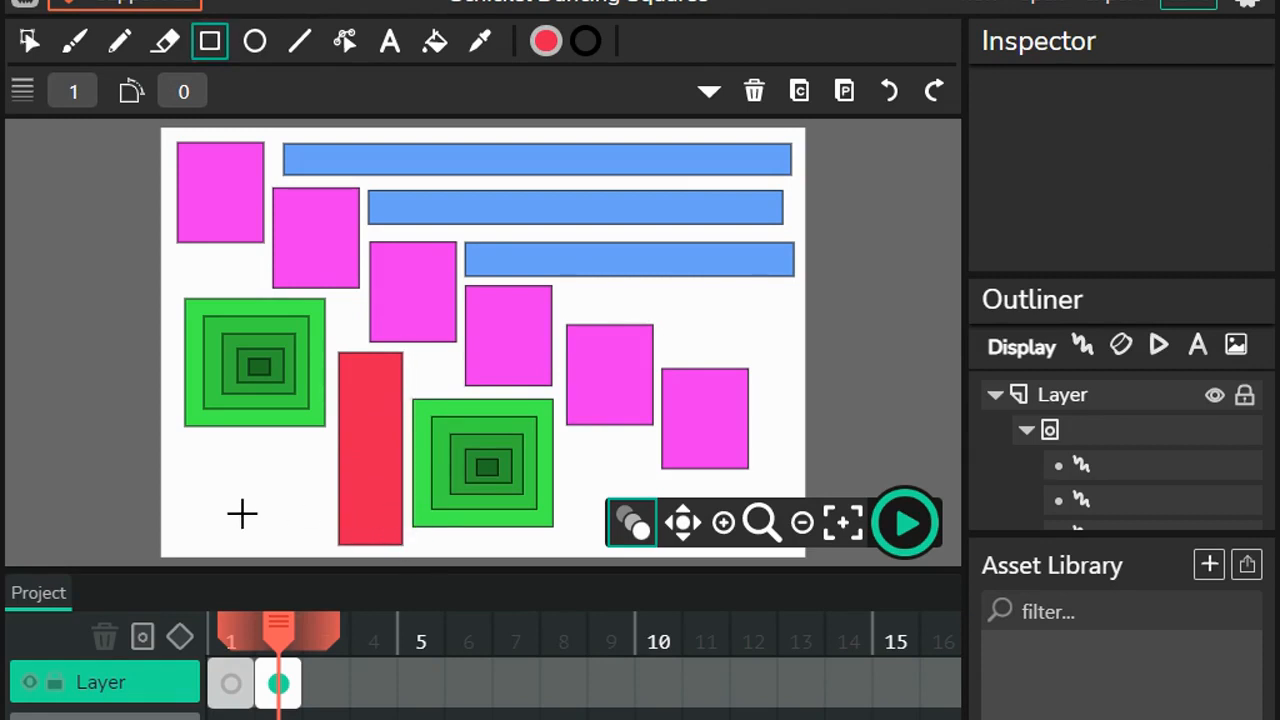
pyautogui.moveTo(185, 442)
pyautogui.mouseDown()
pyautogui.moveTo(306, 551)
pyautogui.moveTo(324, 540)
pyautogui.mouseUp()
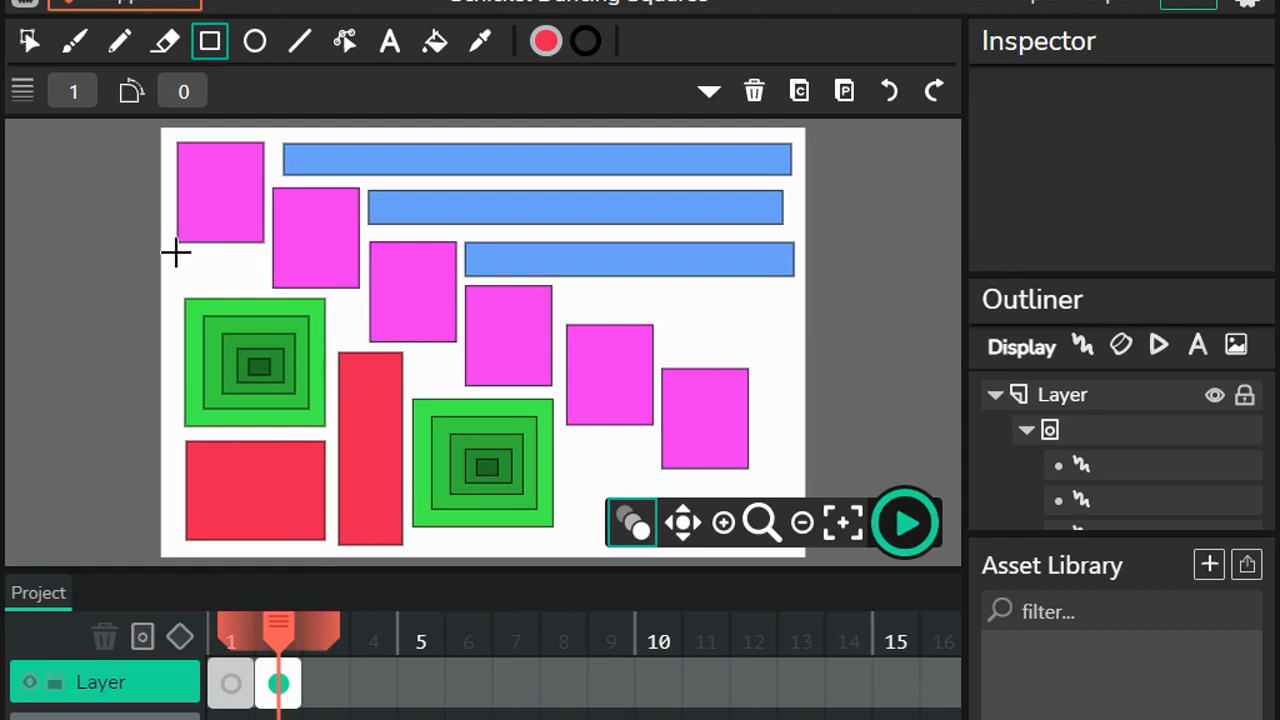
pyautogui.moveTo(178, 252); pyautogui.dragTo(265, 290)
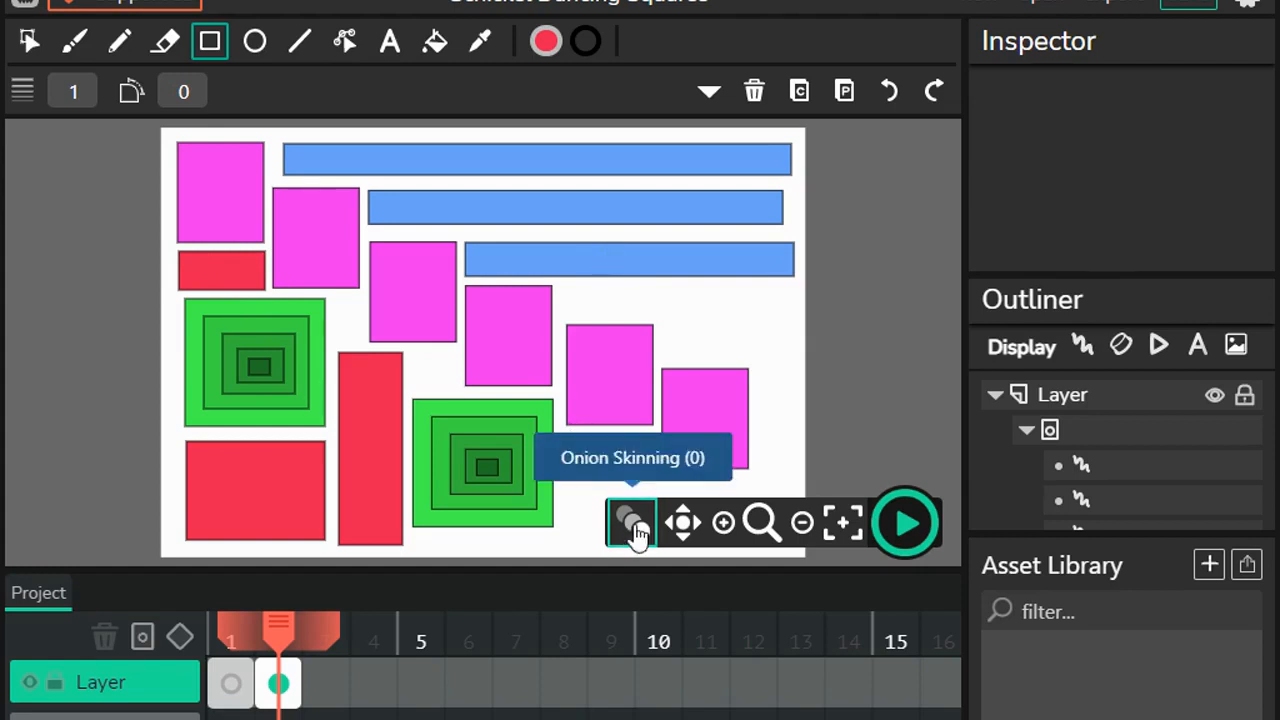
# Step: Draw two more red rectangles, one below the fifth magenta square and a wider one below the sixth, reaching near the canvas corner
pyautogui.click(803, 525)
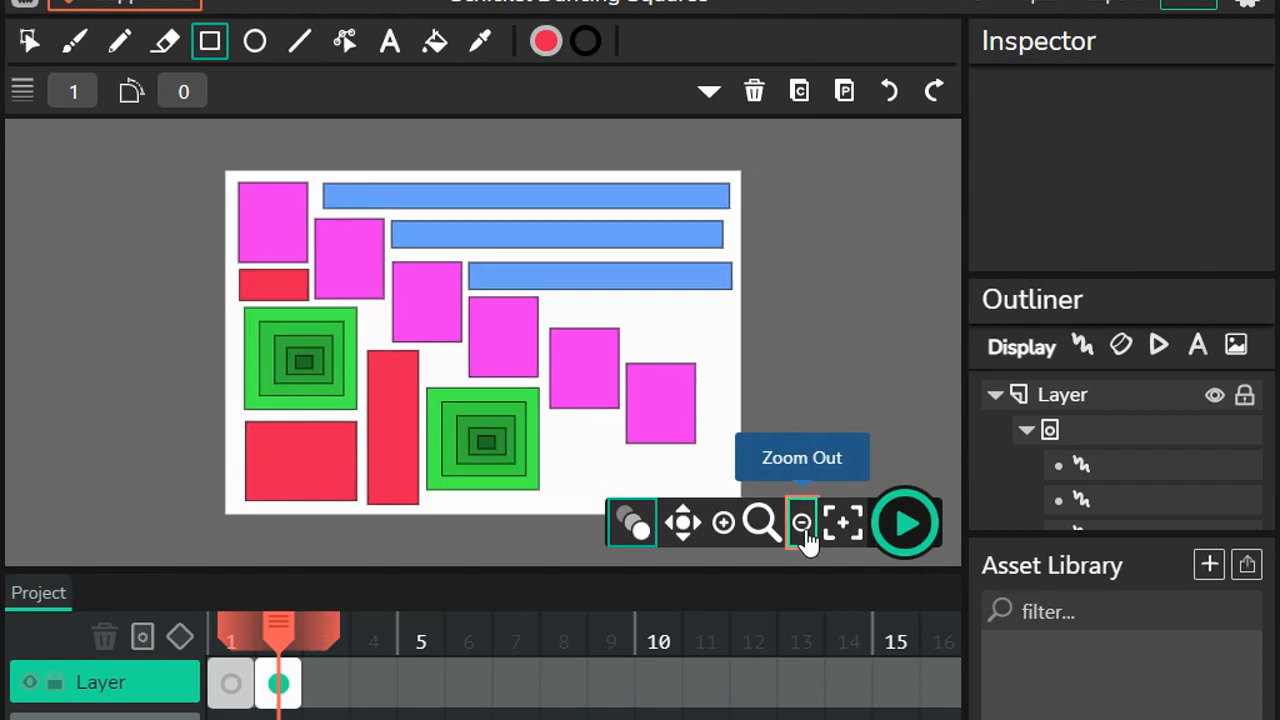
pyautogui.click(803, 525)
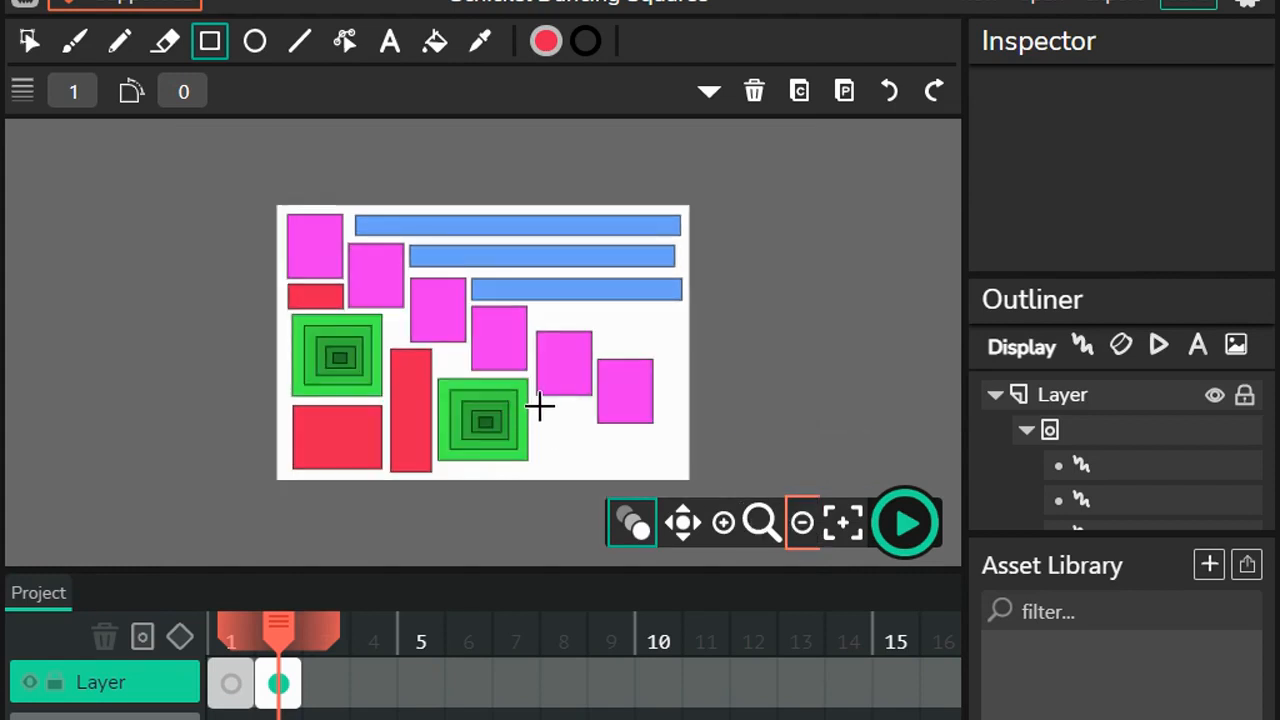
pyautogui.moveTo(540, 405); pyautogui.dragTo(590, 476)
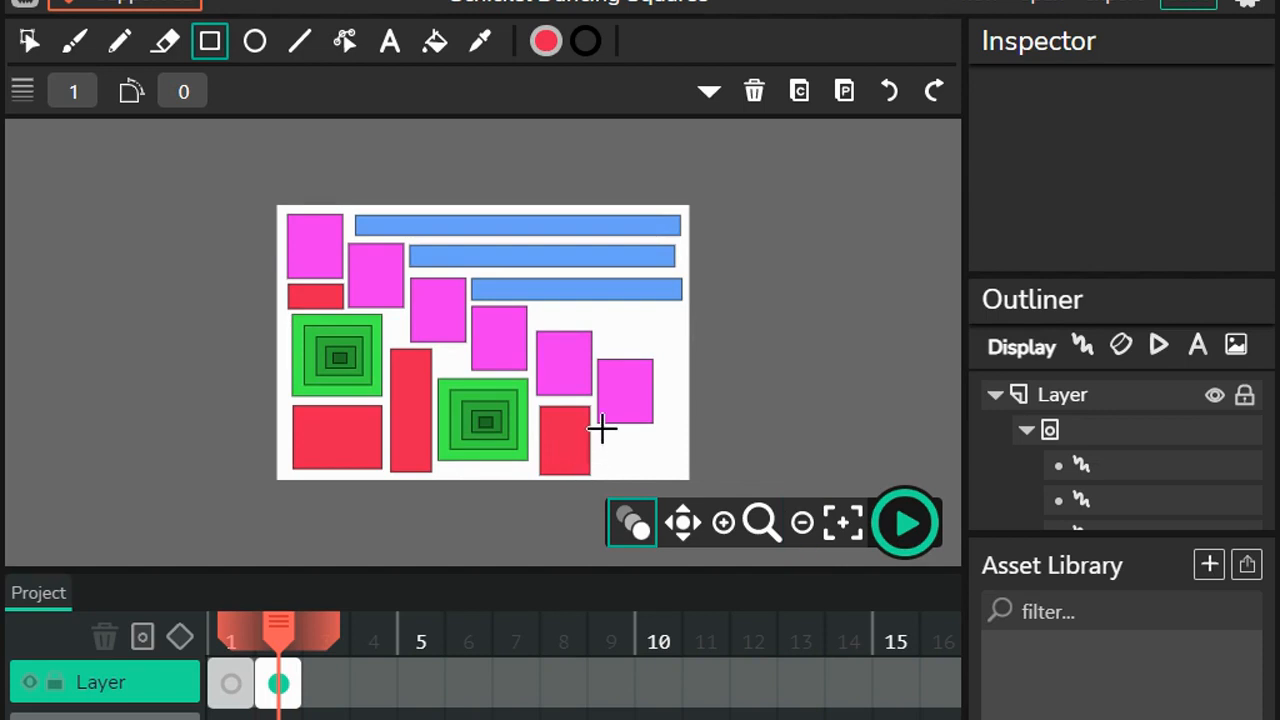
pyautogui.moveTo(598, 429); pyautogui.dragTo(683, 475)
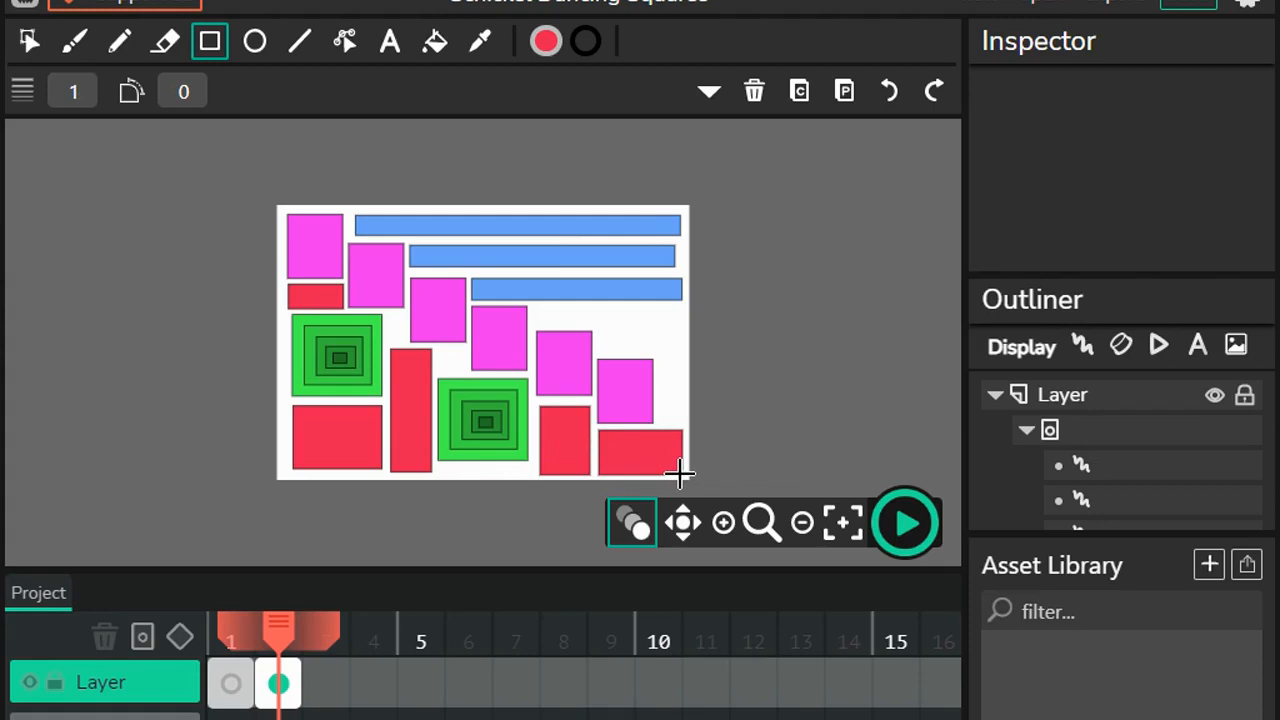
pyautogui.click(546, 41)
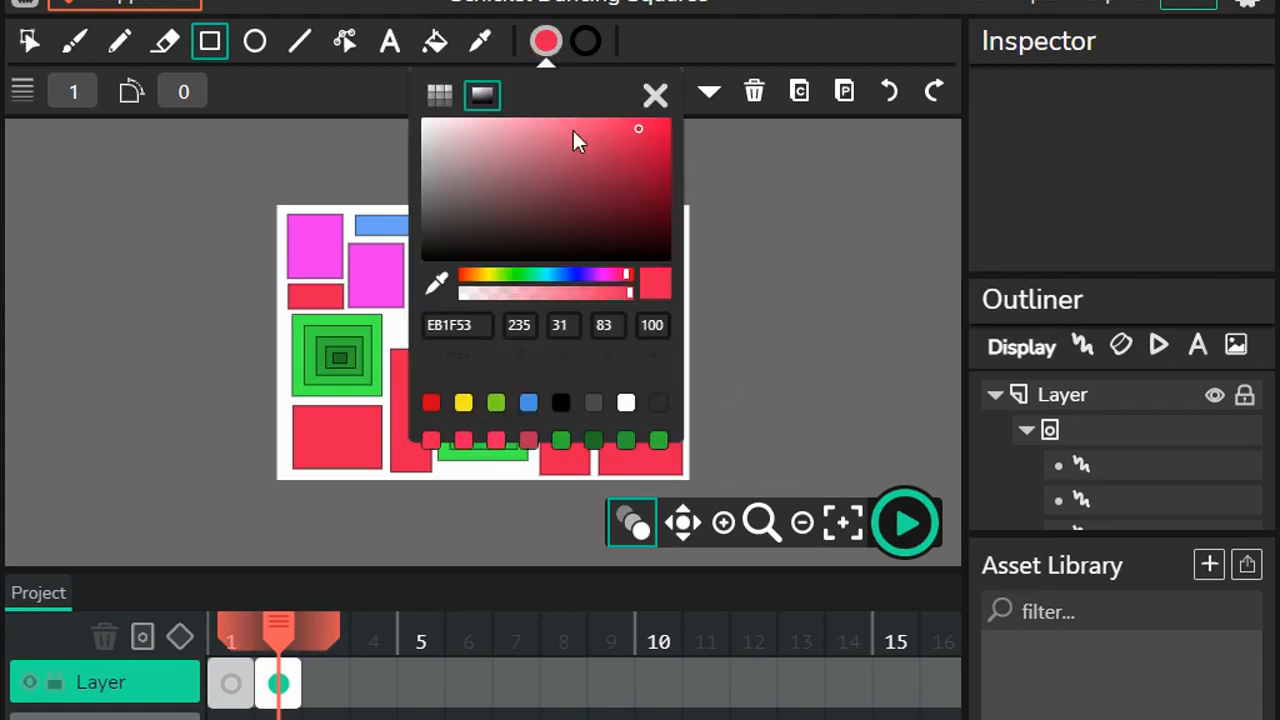
pyautogui.click(568, 271)
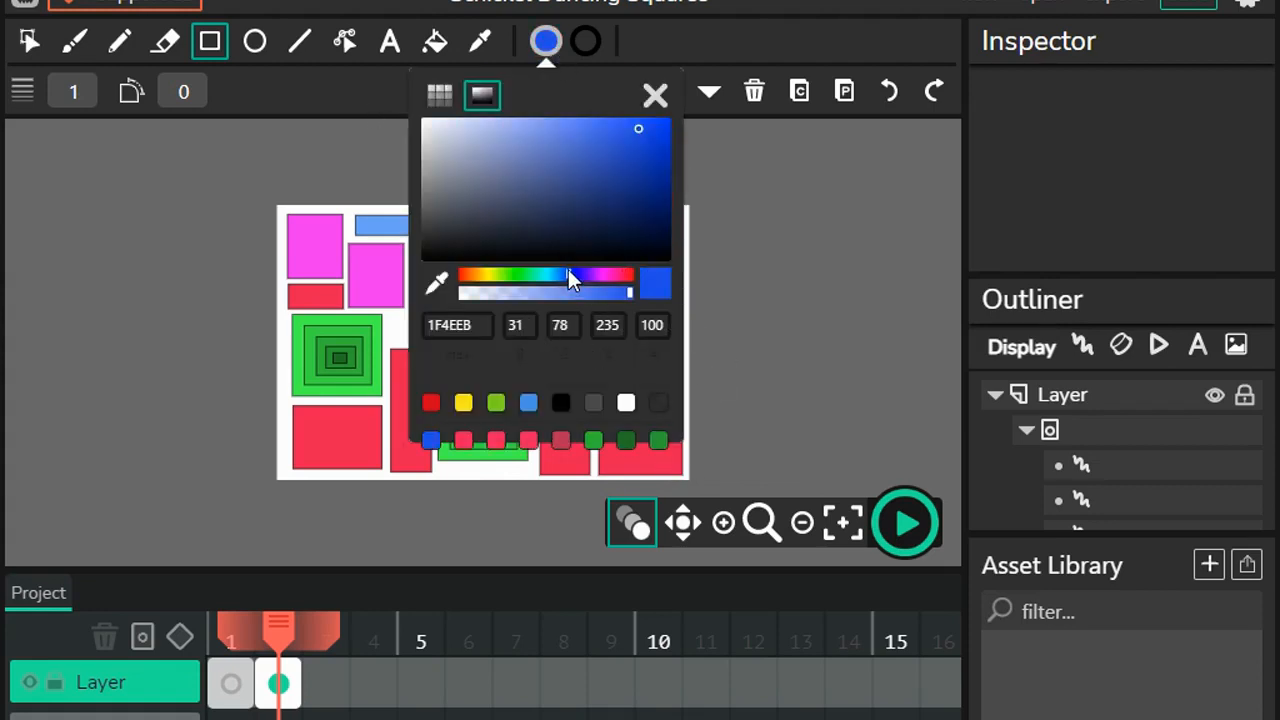
pyautogui.click(567, 271)
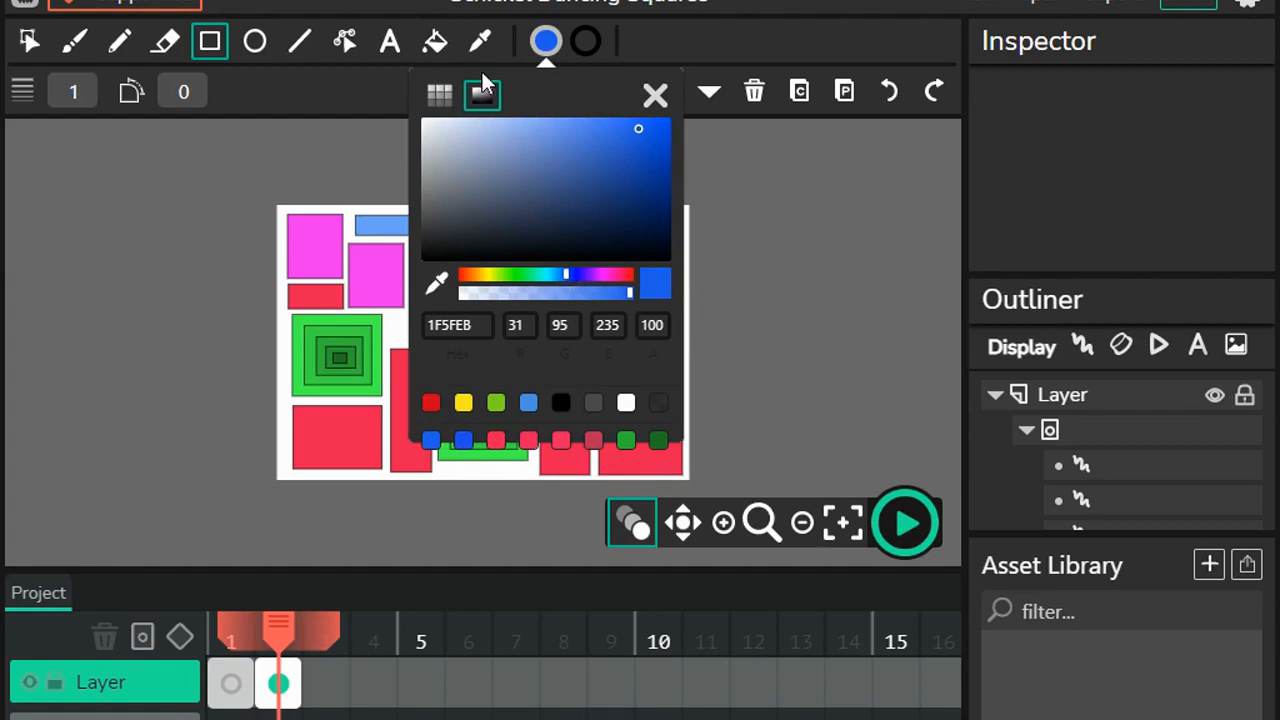
# Step: Sample the light blue from the top bar and draw a tall rectangle with it crossing the three blue bars
pyautogui.click(480, 42)
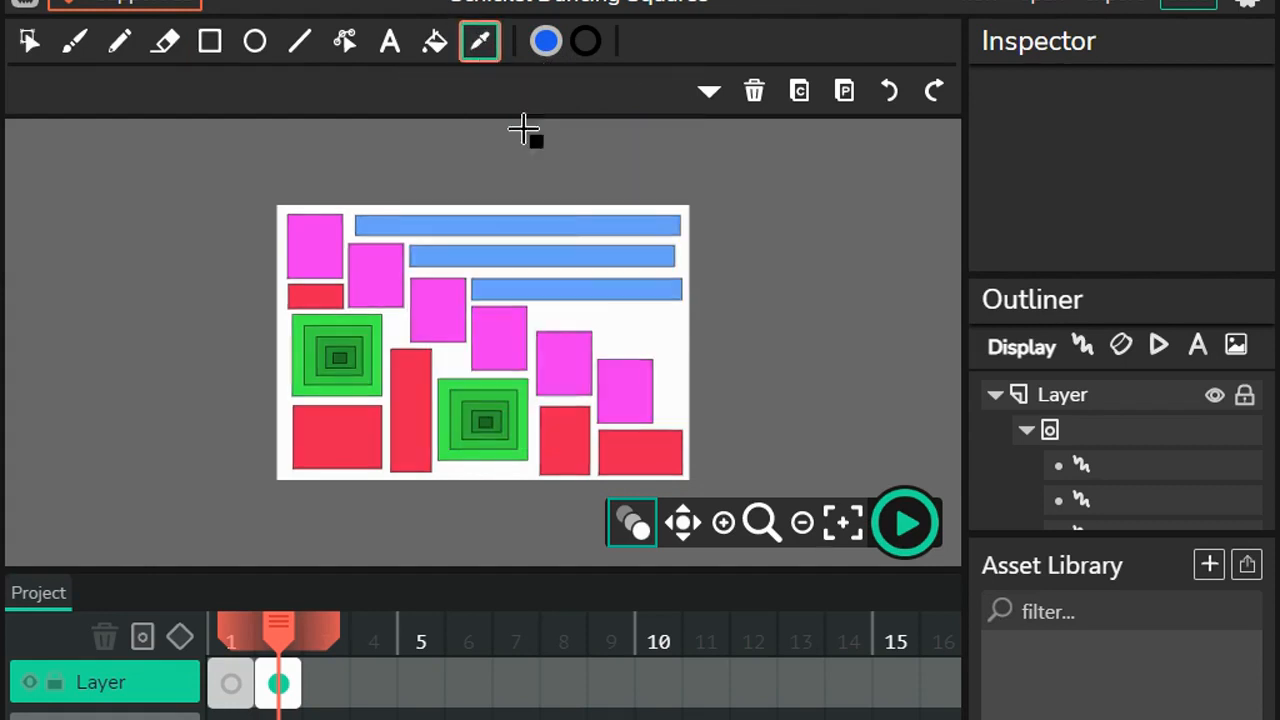
pyautogui.click(568, 226)
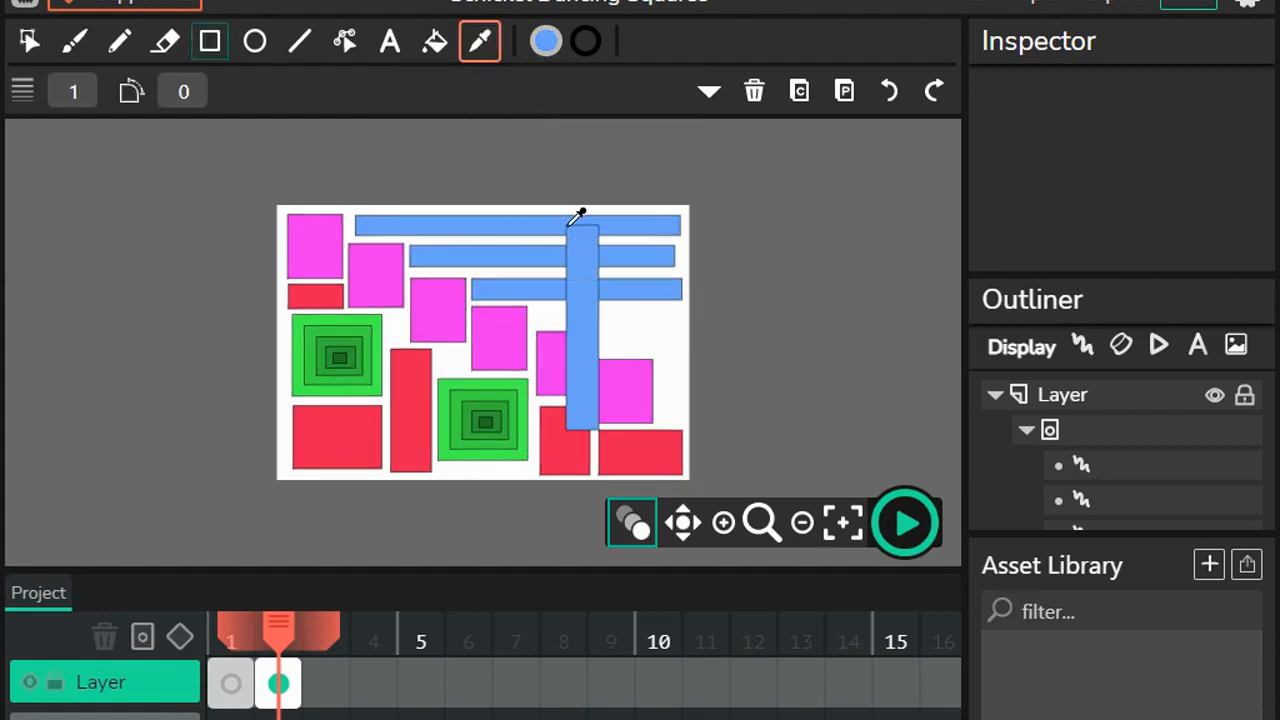
# Step: Rotate the tall blue rectangle to 89.83 degrees so it lies below the third blue bar
pyautogui.click(28, 41)
pyautogui.click(582, 262)
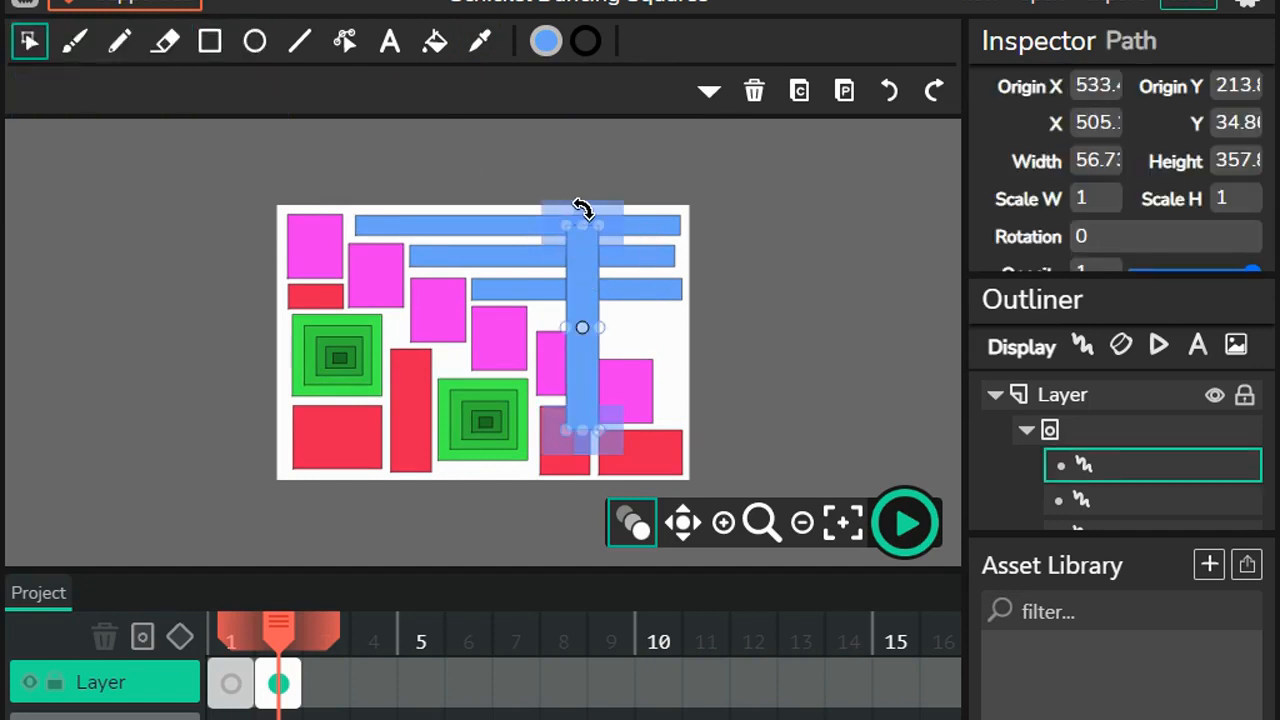
pyautogui.moveTo(606, 214); pyautogui.dragTo(765, 366)
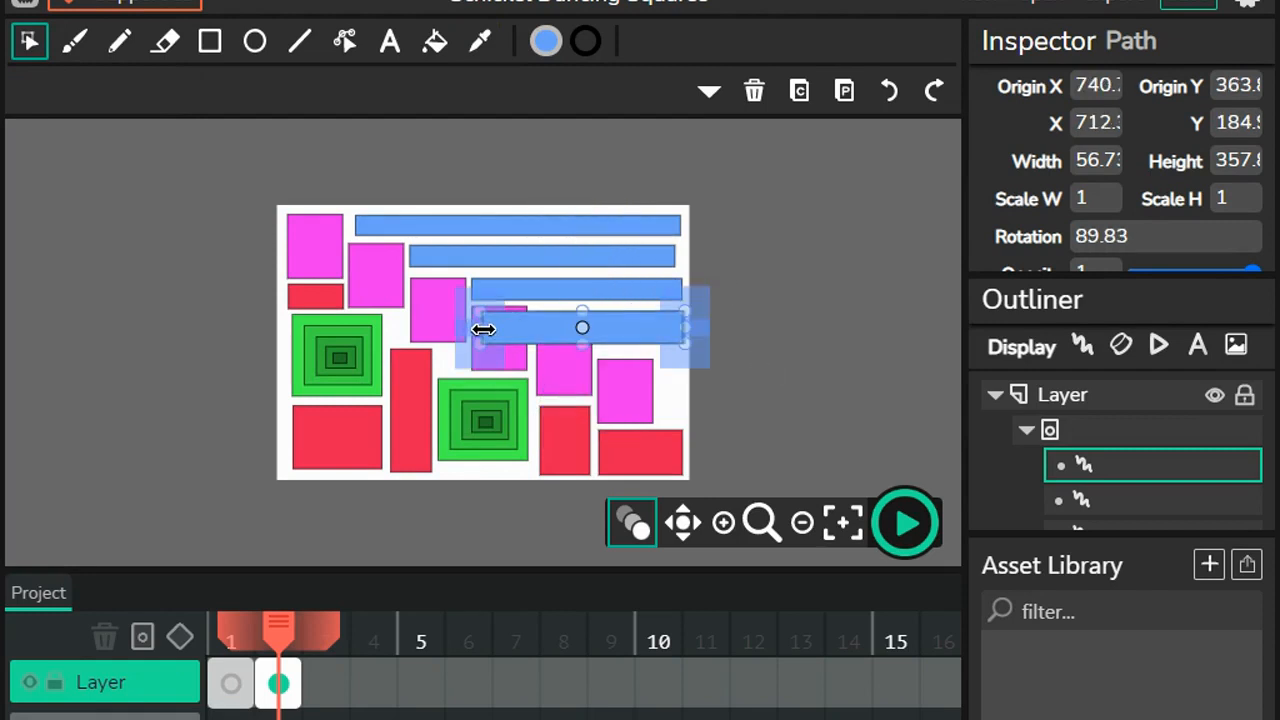
# Step: Shorten the rotated blue bar to about 265 and shift it to line up with the right ends of the bars above
pyautogui.moveTo(500, 329); pyautogui.dragTo(500, 329)
pyautogui.press('Right')
pyautogui.press('Right')
pyautogui.press('Right')
pyautogui.press('Right')
pyautogui.press('Right')
pyautogui.press('Right')
pyautogui.press('Right')
pyautogui.press('Right')
pyautogui.press('Right')
pyautogui.press('Right')
pyautogui.press('Right')
pyautogui.press('Right')
pyautogui.press('Right')
pyautogui.press('Right')
pyautogui.press('Right')
pyautogui.press('Right')
pyautogui.press('Right')
pyautogui.press('Right')
pyautogui.press('Right')
pyautogui.press('Right')
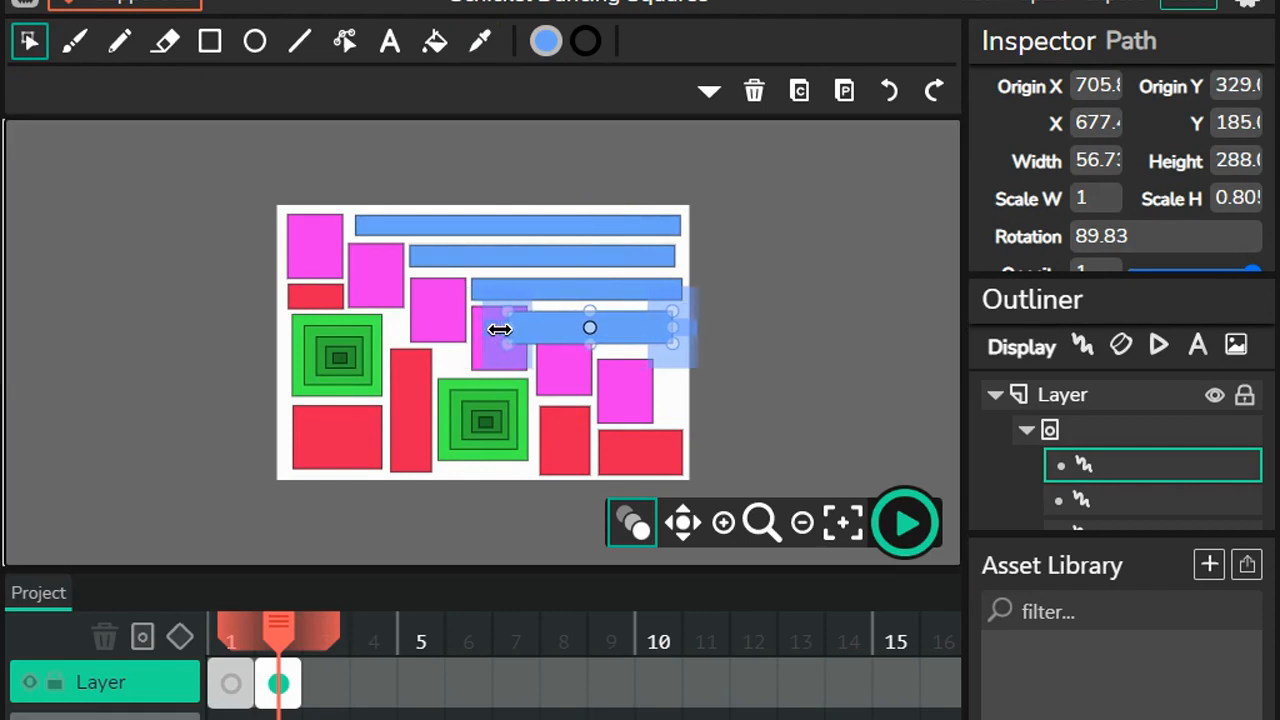
pyautogui.press('Right')
pyautogui.press('Right')
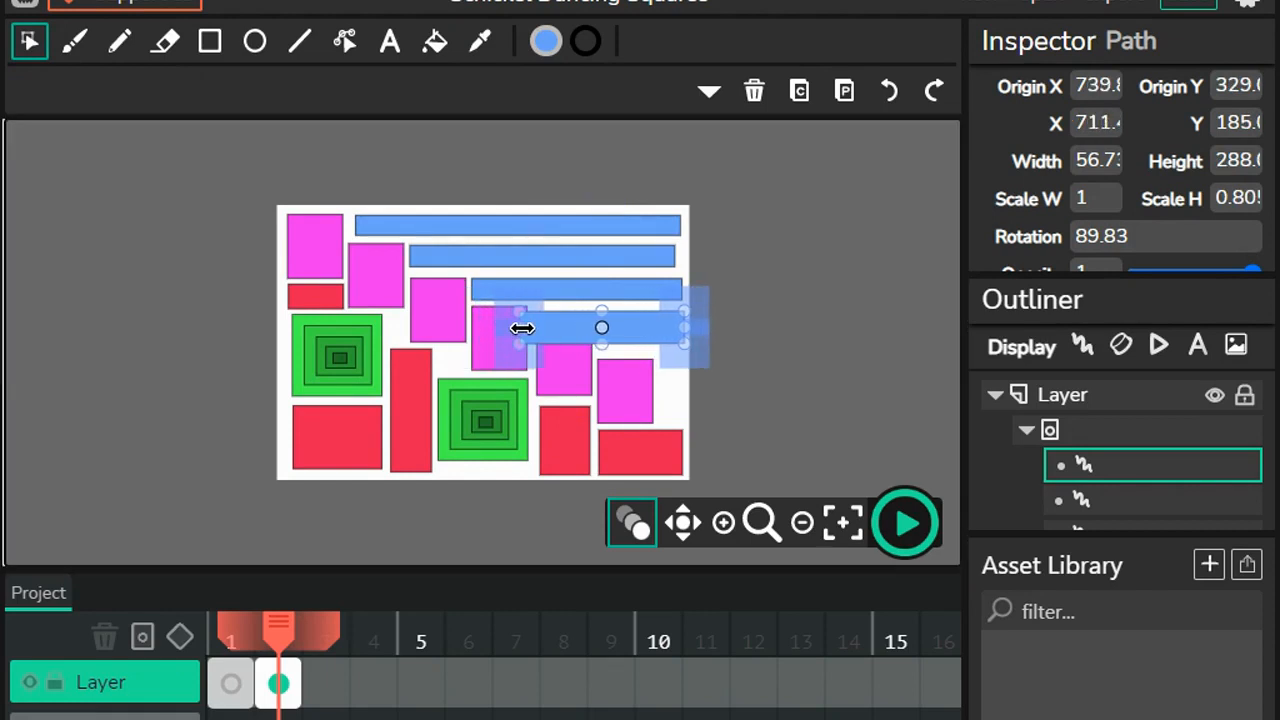
pyautogui.moveTo(527, 330); pyautogui.dragTo(529, 330)
pyautogui.press('Right')
pyautogui.press('Right')
pyautogui.press('Right')
pyautogui.press('Right')
pyautogui.press('Right')
pyautogui.press('Right')
pyautogui.press('Right')
pyautogui.press('Right')
pyautogui.press('Right')
pyautogui.press('Right')
pyautogui.press('Right')
pyautogui.press('Right')
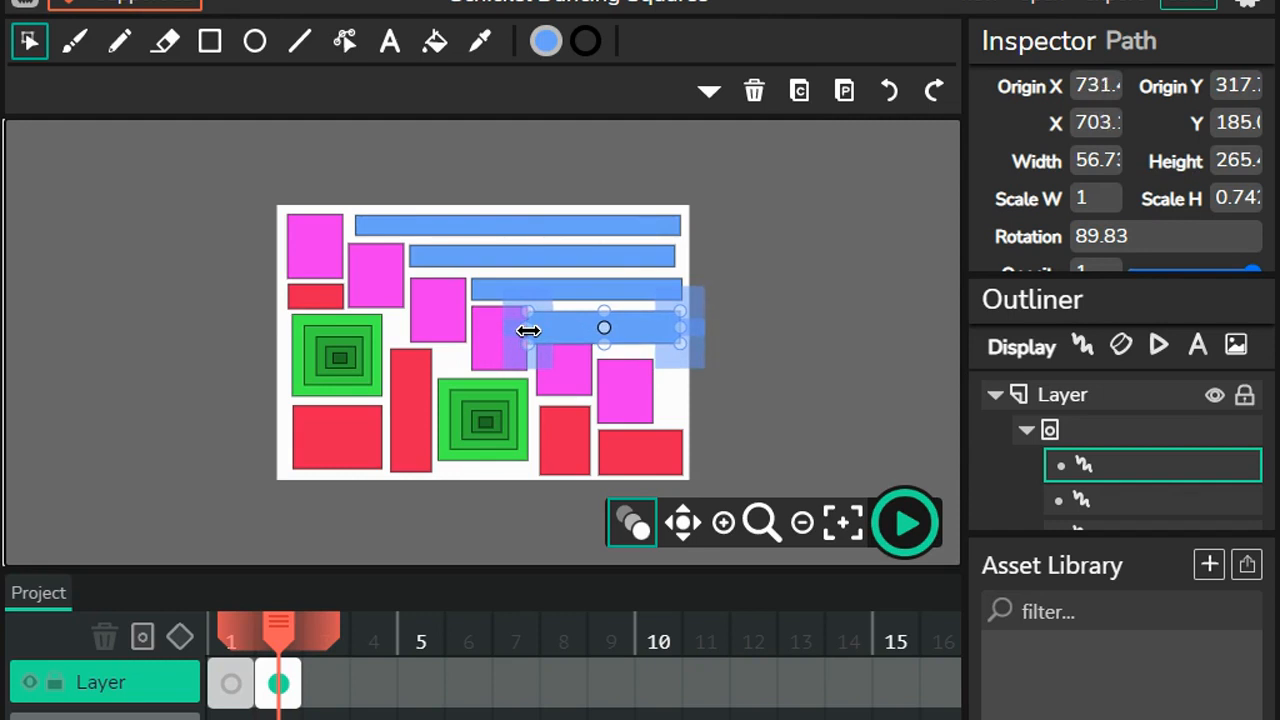
# Step: Raise the shortened blue bar toward the third bar and thin it to about 35
pyautogui.press('Up')
pyautogui.press('Up')
pyautogui.press('Up')
pyautogui.press('Up')
pyautogui.press('Up')
pyautogui.press('Up')
pyautogui.press('Up')
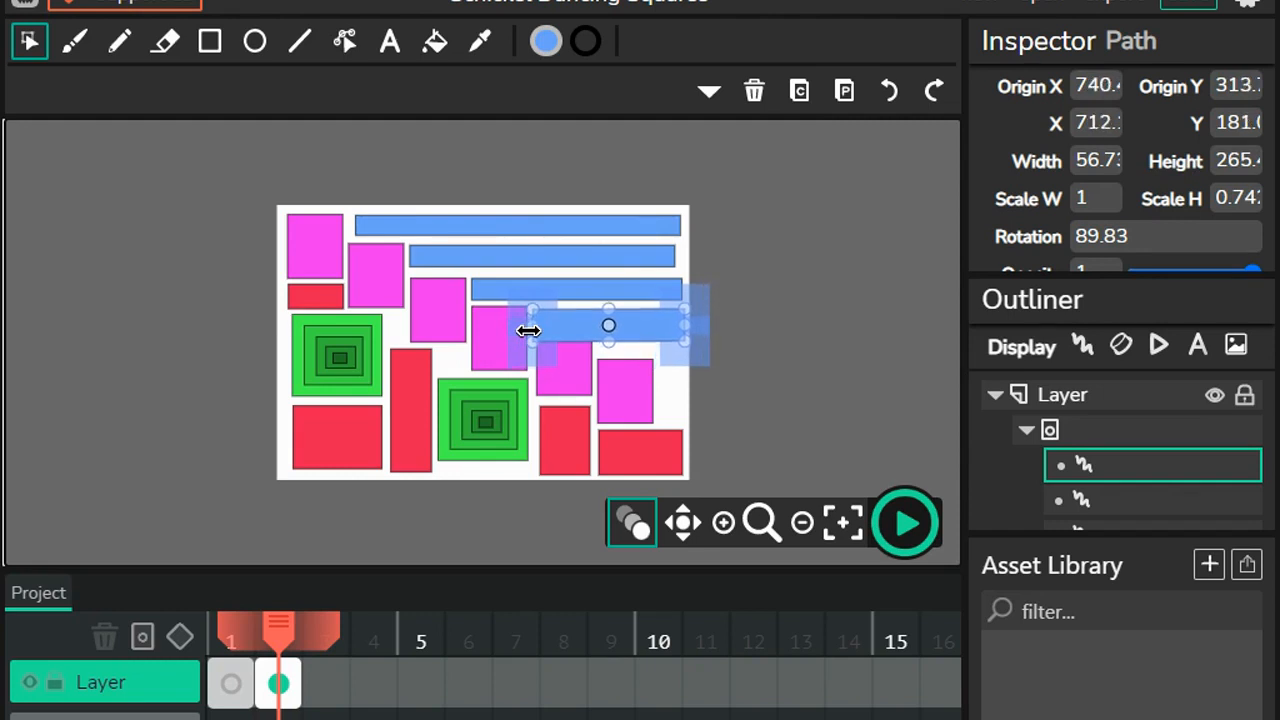
pyautogui.press('Up')
pyautogui.press('Up')
pyautogui.press('Up')
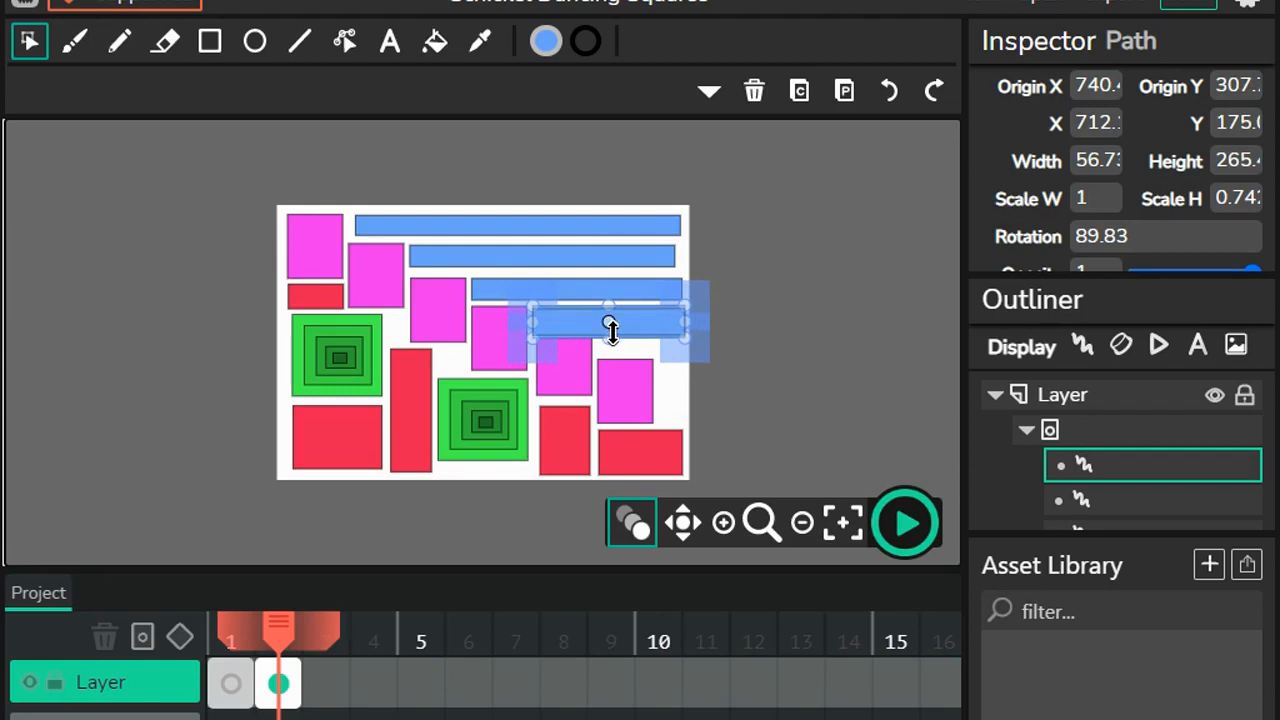
pyautogui.moveTo(612, 333); pyautogui.dragTo(611, 329)
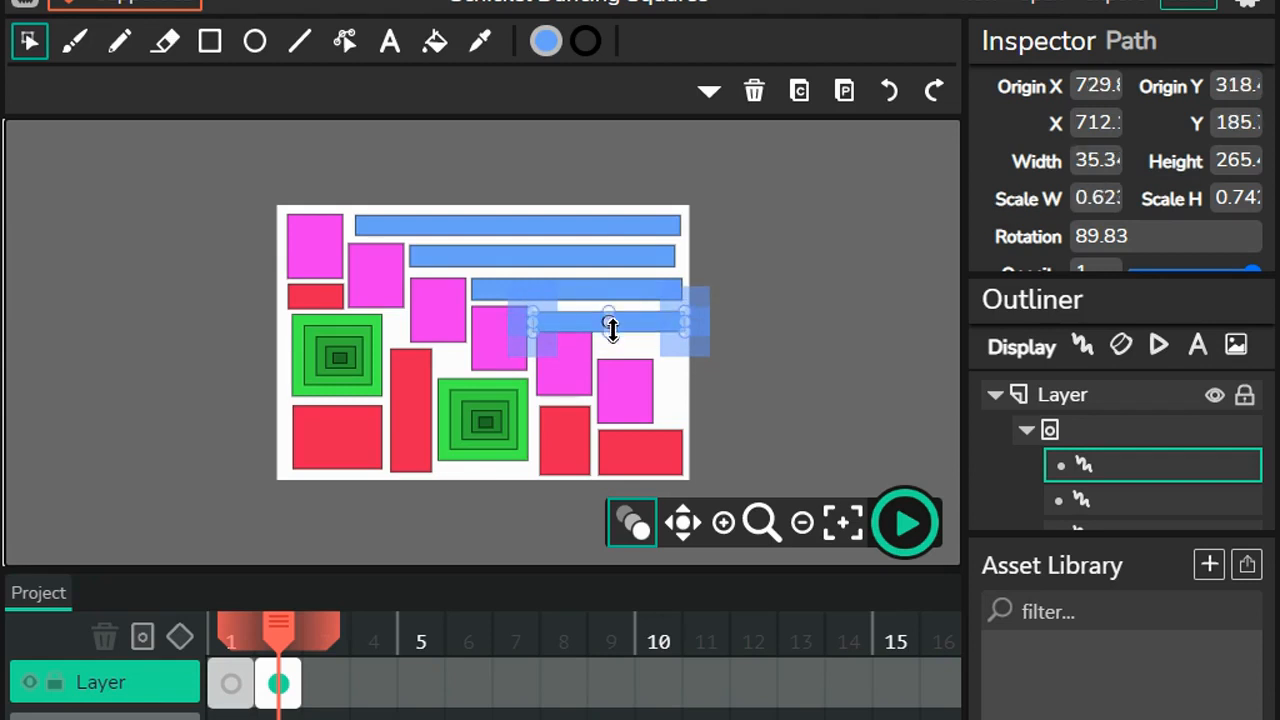
# Step: Nudge the thinned blue bar slightly up to sit between the third blue bar and the fifth magenta square
pyautogui.click(797, 393)
pyautogui.click(622, 328)
pyautogui.press('Up')
pyautogui.press('Up')
pyautogui.press('Up')
pyautogui.press('Up')
pyautogui.press('Up')
pyautogui.press('Up')
pyautogui.press('Up')
pyautogui.press('Up')
pyautogui.press('Up')
pyautogui.click(827, 448)
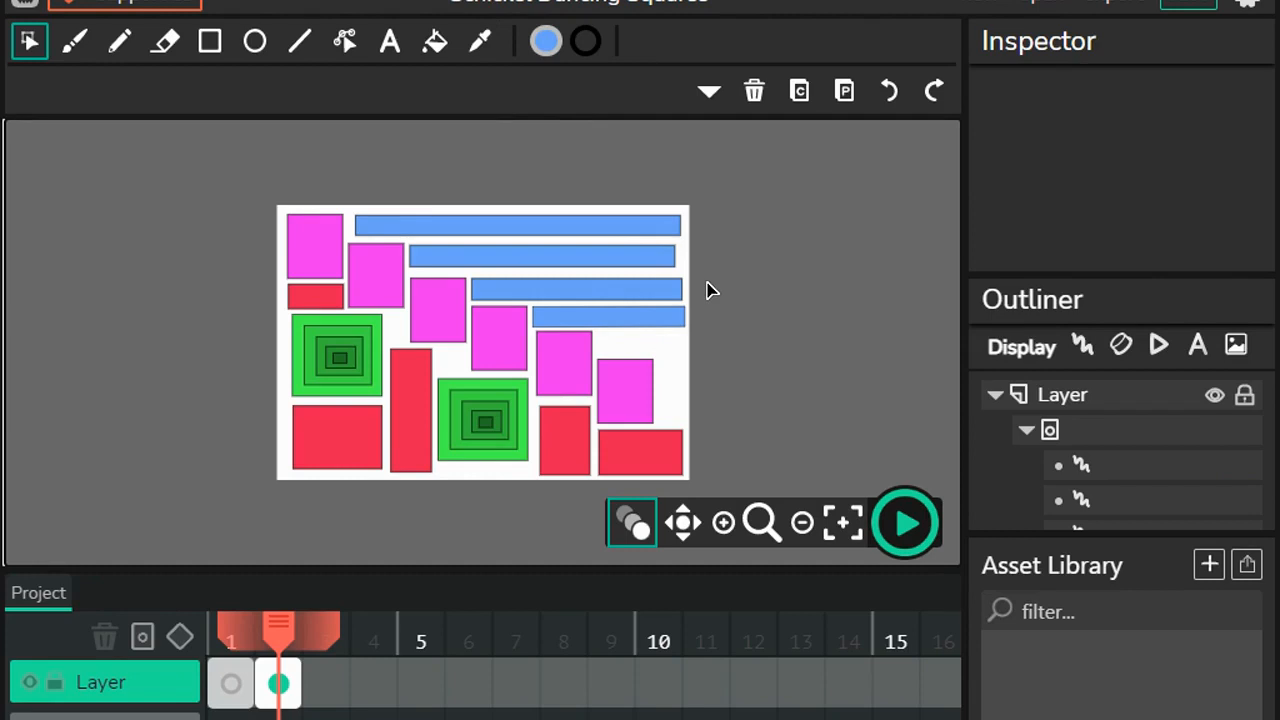
# Step: Check frame 1 on the timeline, return to frame 2, and save the project
pyautogui.click(230, 684)
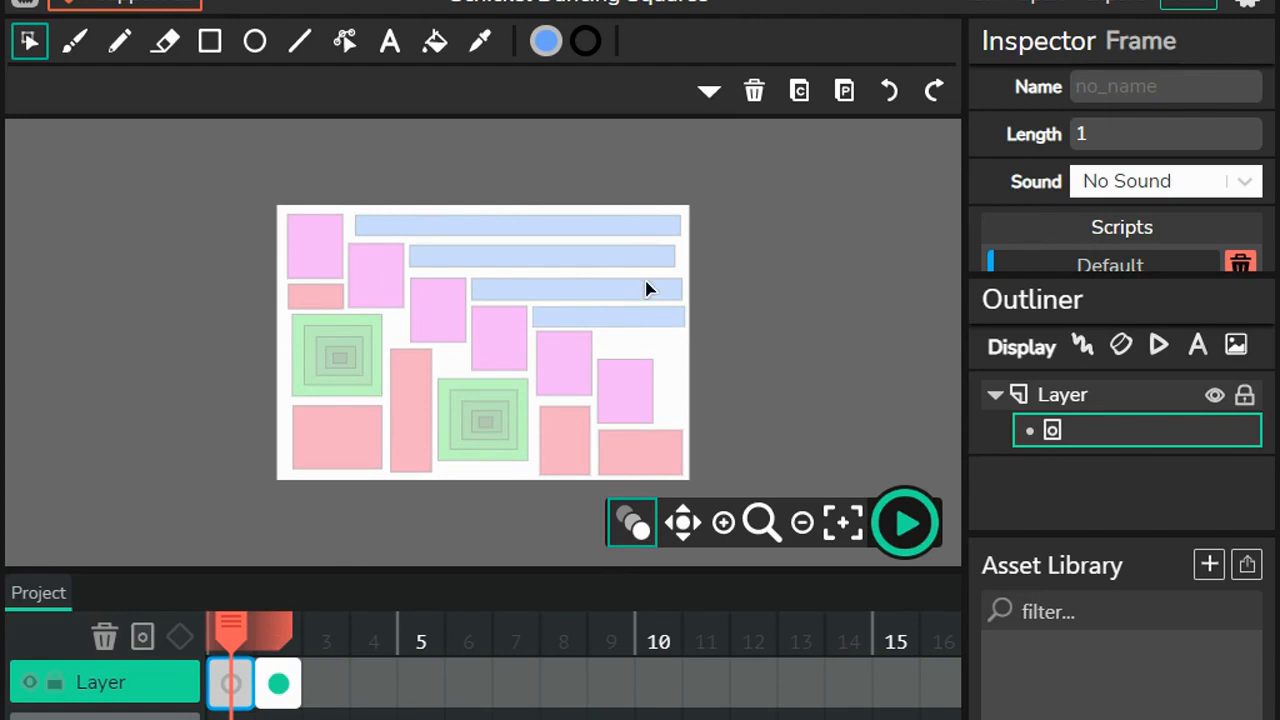
pyautogui.click(285, 684)
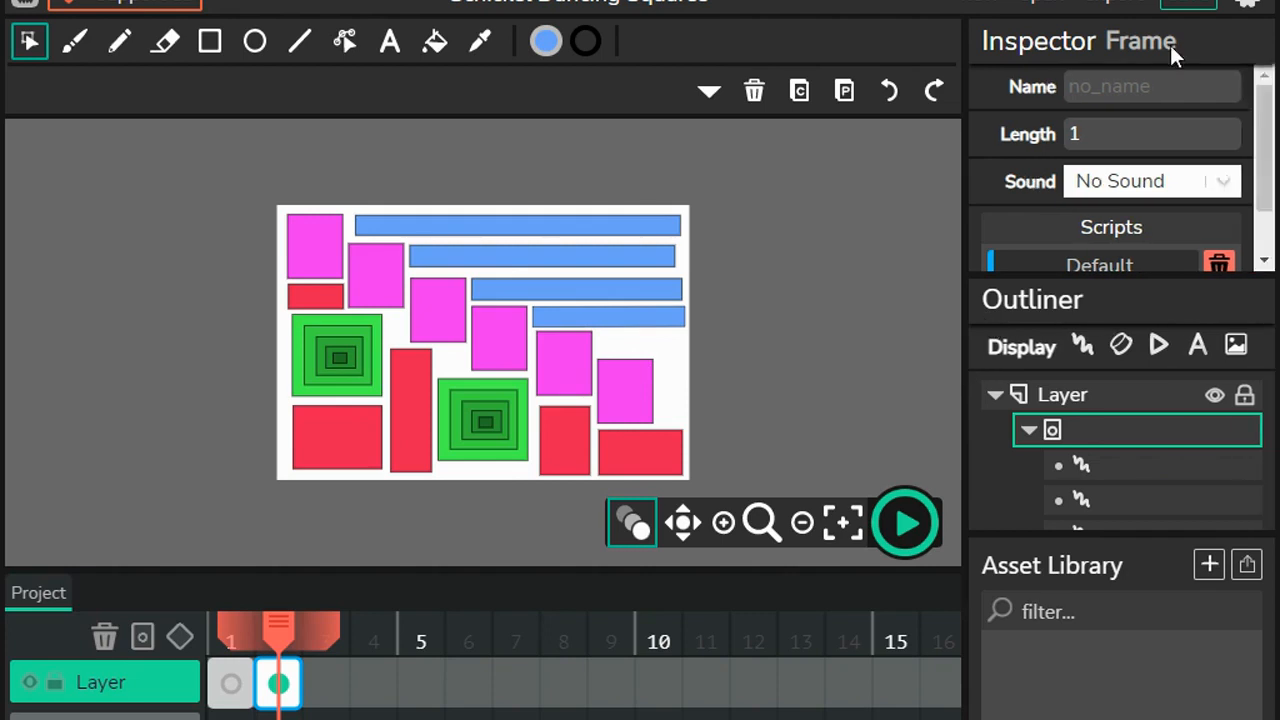
pyautogui.click(1199, 6)
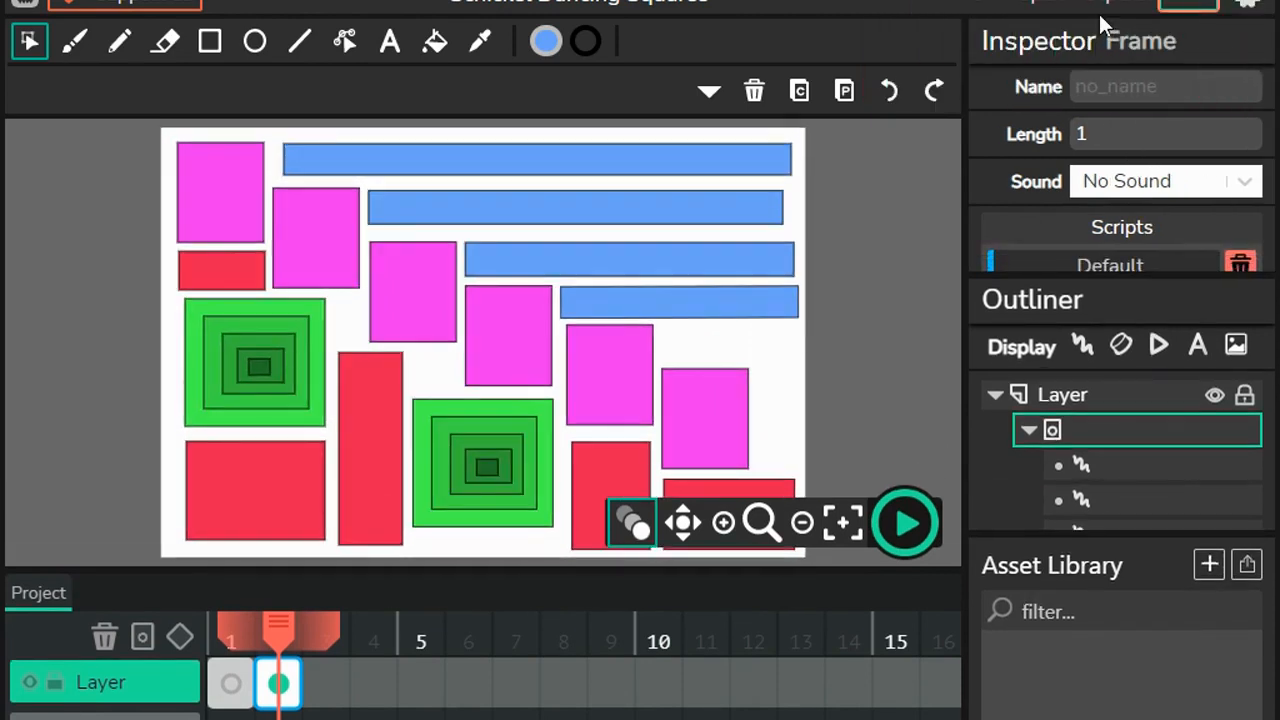
# Step: Export the Dancing Squares project as an animated GIF and close the export dialog
pyautogui.click(1099, 14)
pyautogui.click(517, 512)
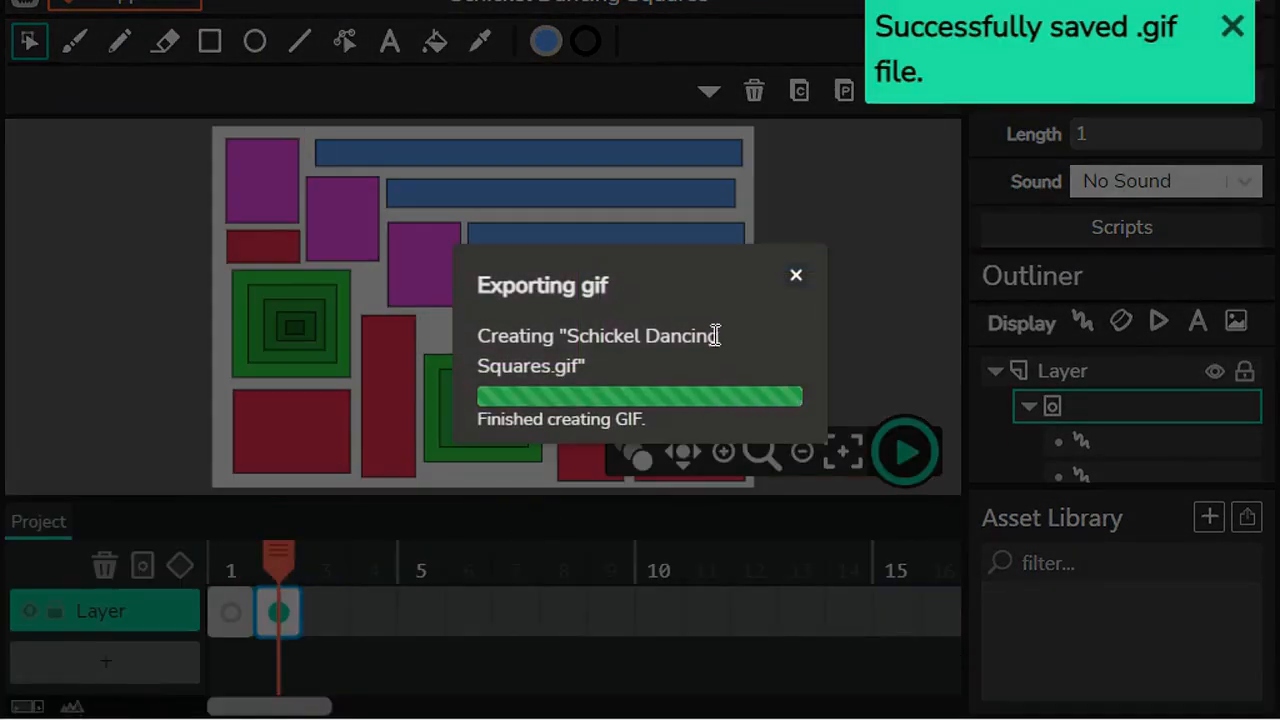
pyautogui.click(795, 277)
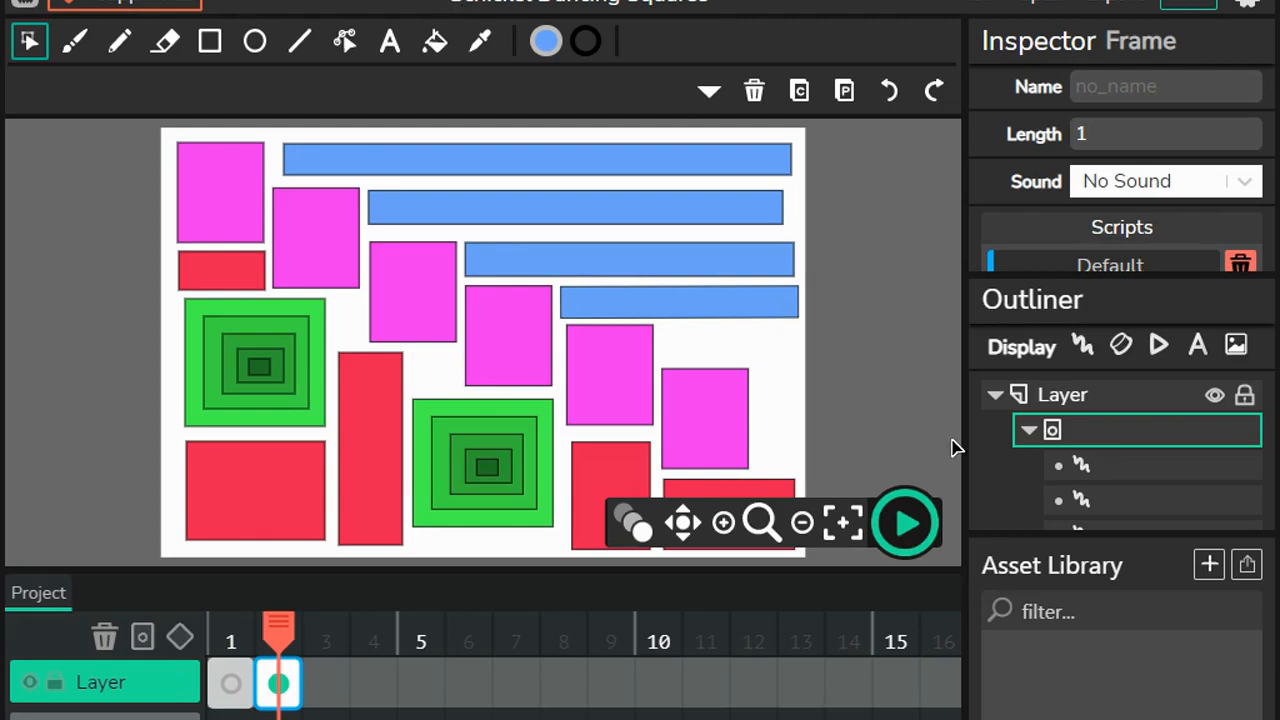
# Step: Switch to File Explorer and open the Downloads folder to locate the saved files
pyautogui.moveTo(1279, 34); pyautogui.dragTo(232, 0)
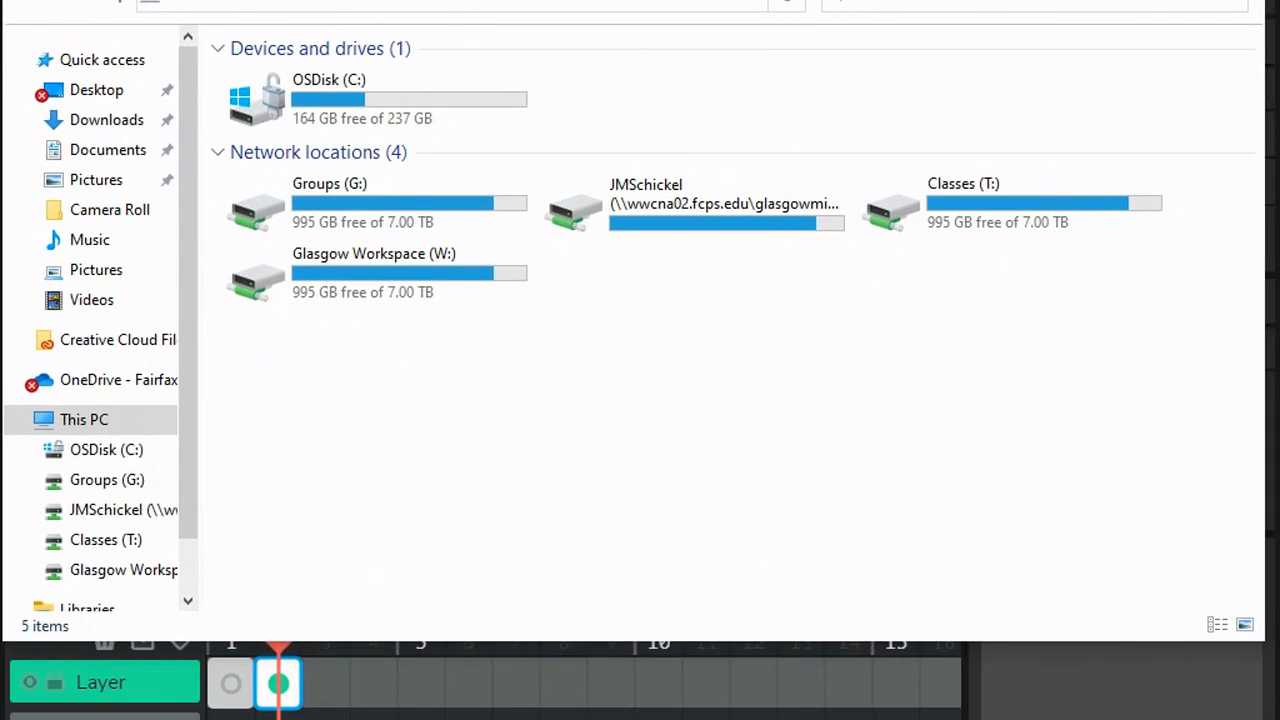
pyautogui.click(91, 124)
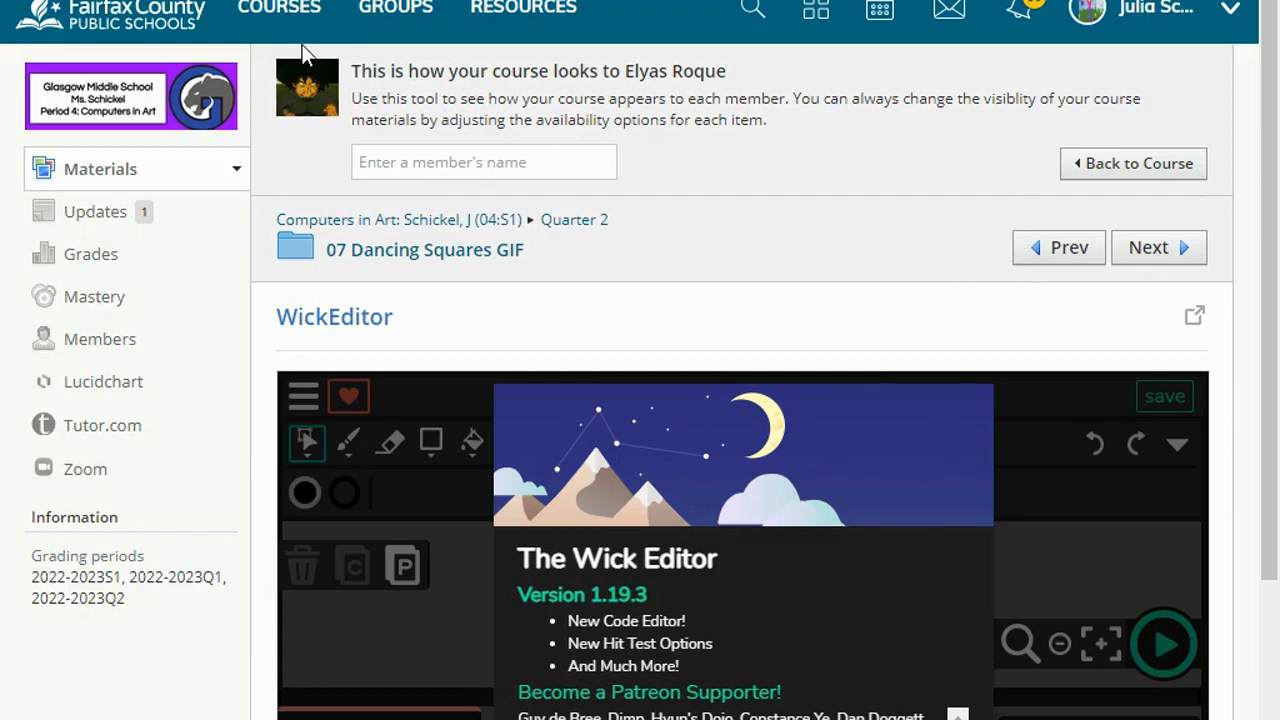
# Step: On the course website, open the 07 Dancing Squares GIF folder and its 07 Dancing Squares assignment
pyautogui.click(418, 256)
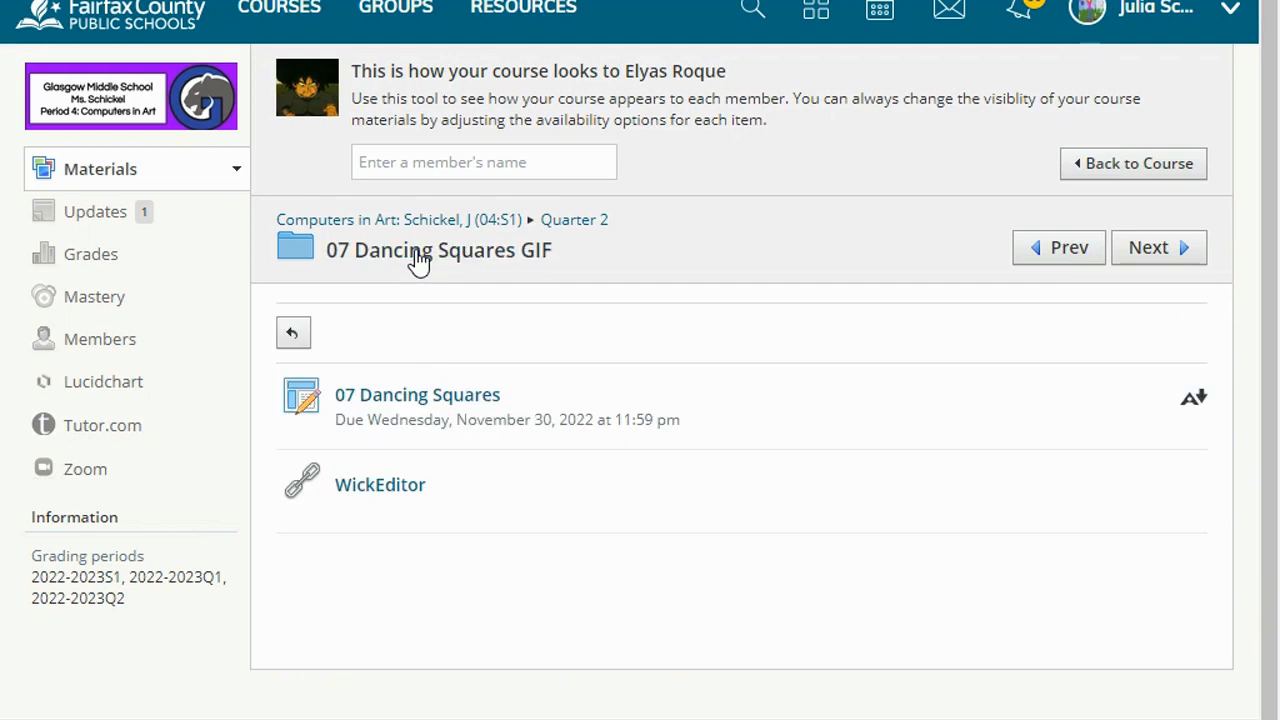
pyautogui.click(477, 400)
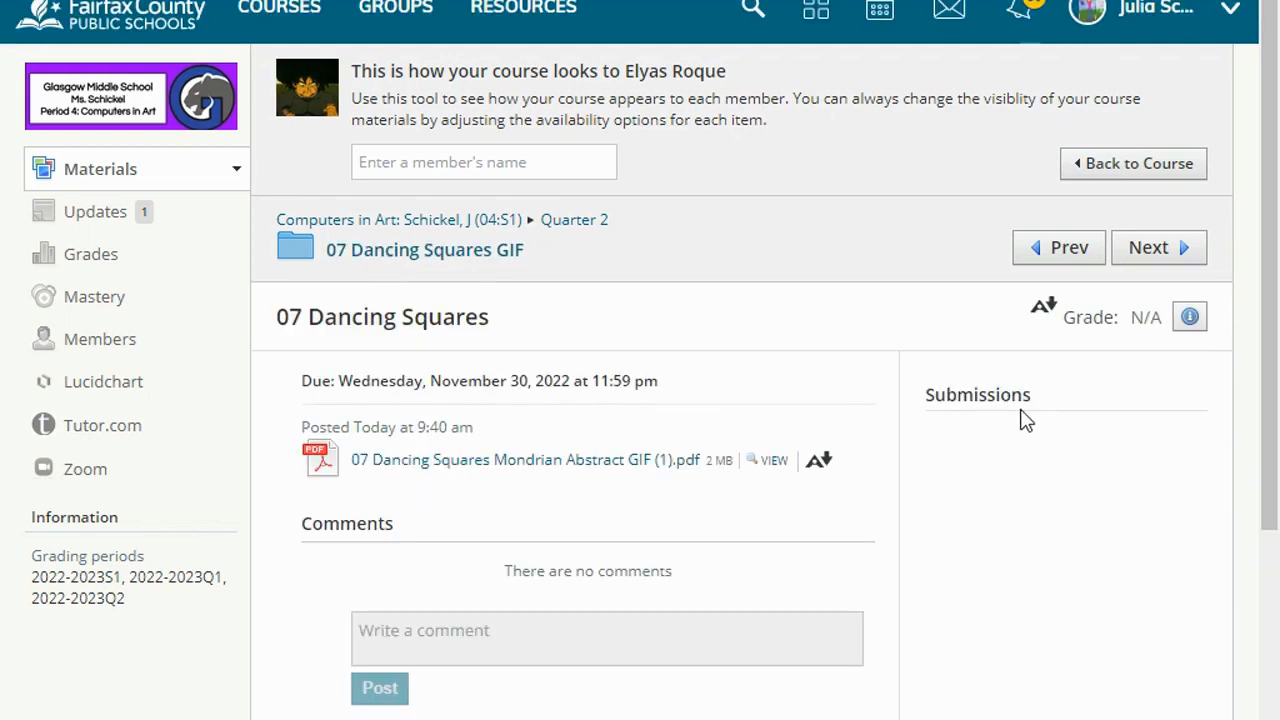